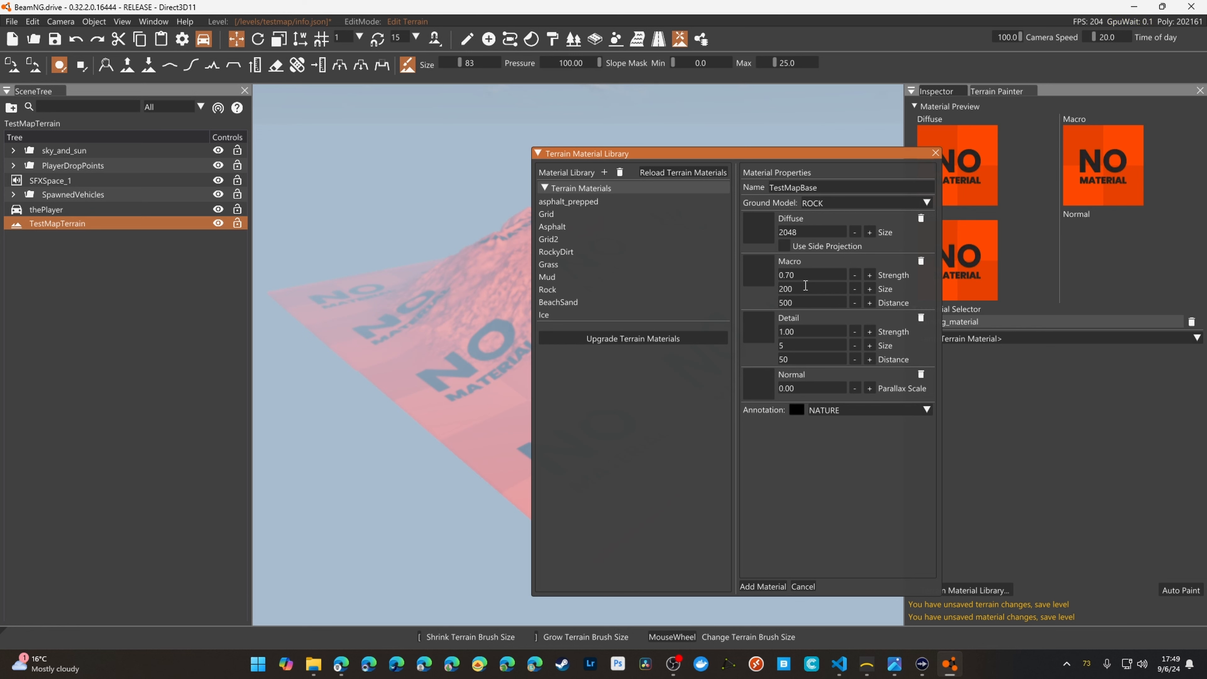
Add TestMapBase to the material library and assign it to the terrain in place of warning_material
left_click(765, 585)
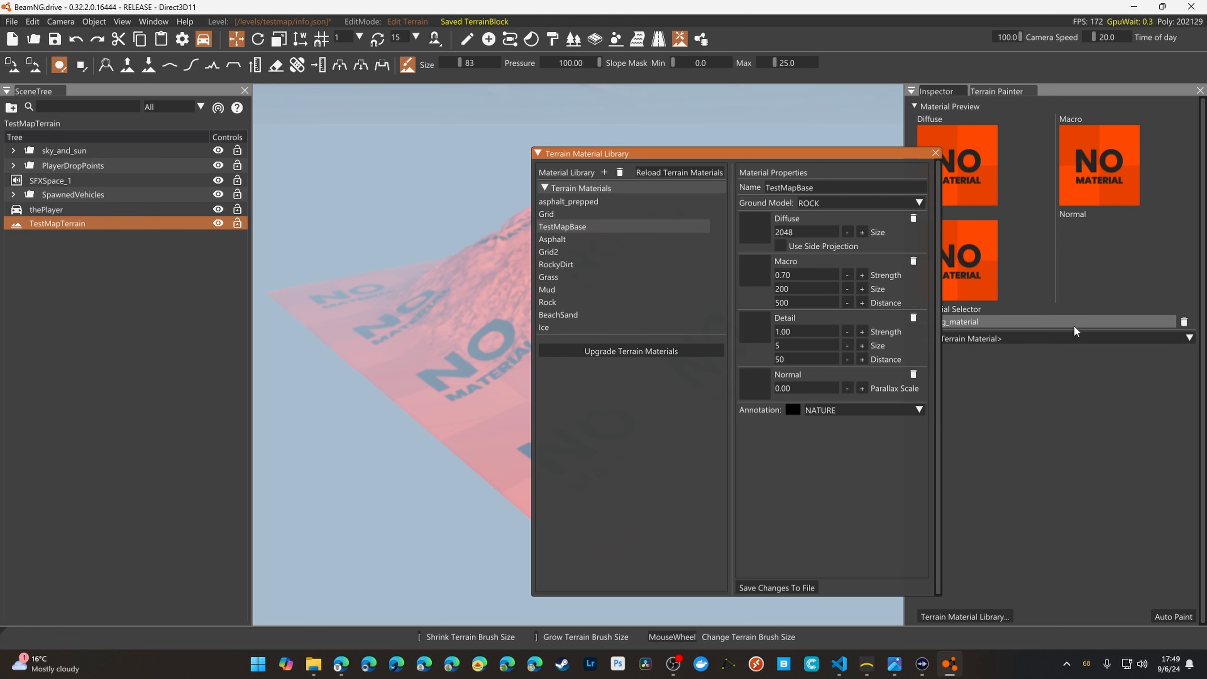
left_click_drag(902, 170, 780, 127)
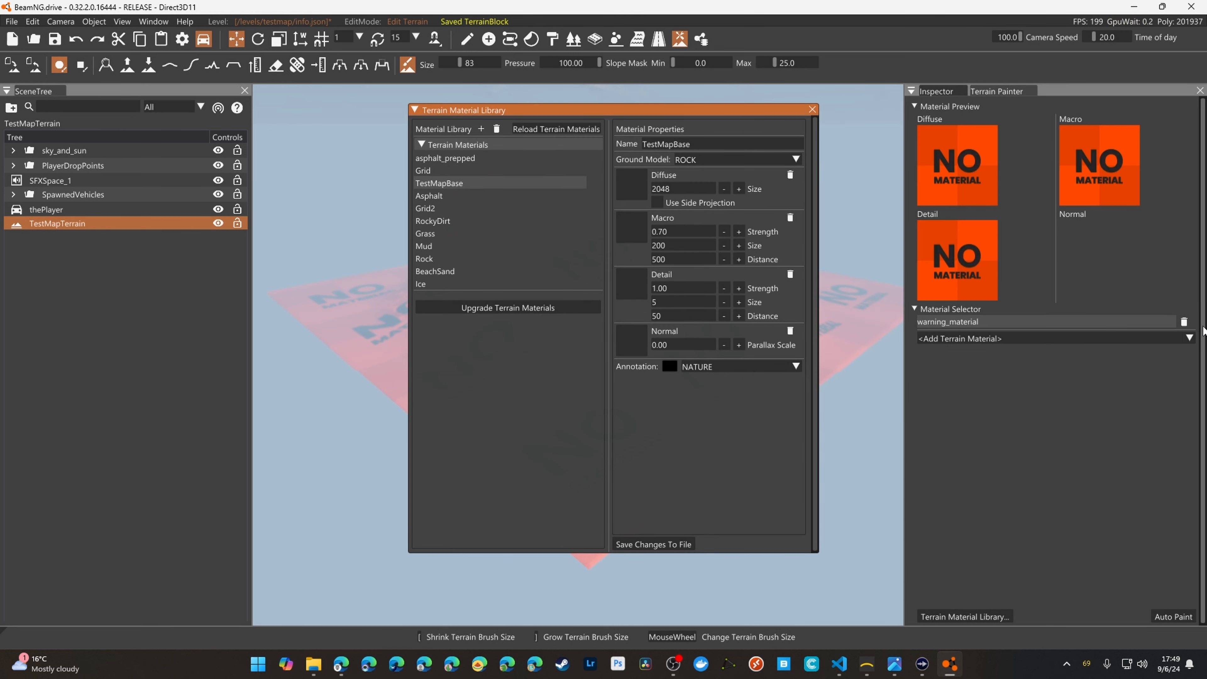
left_click(1187, 335)
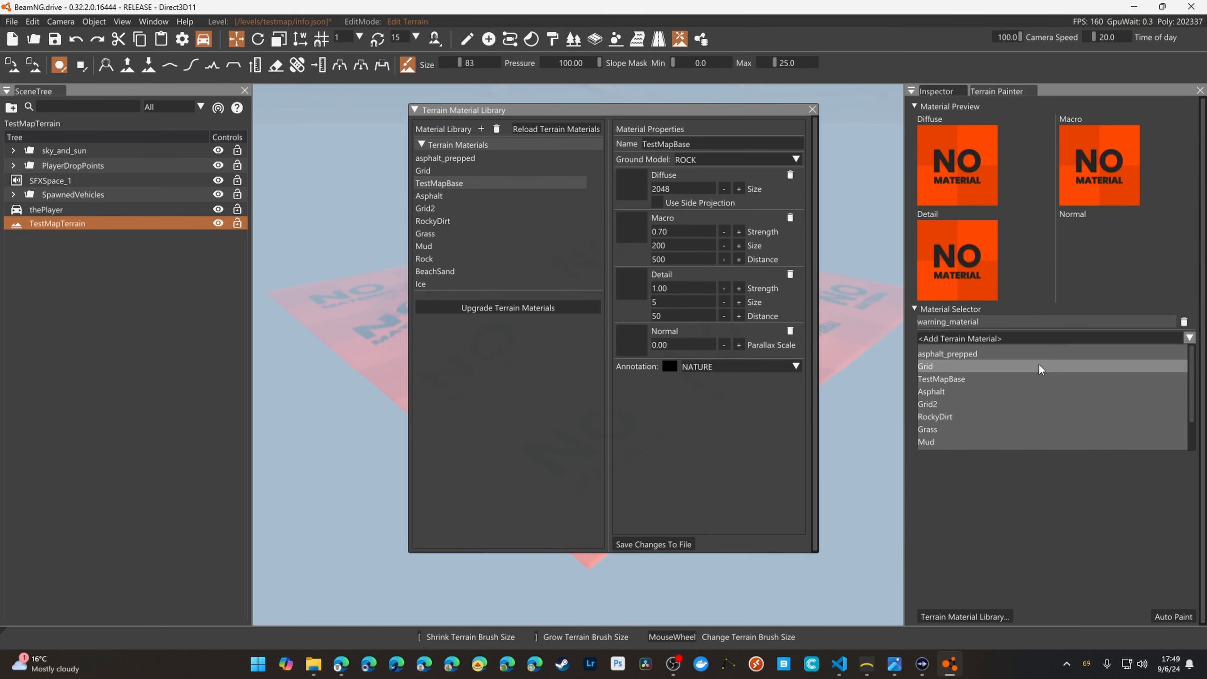
left_click(977, 377)
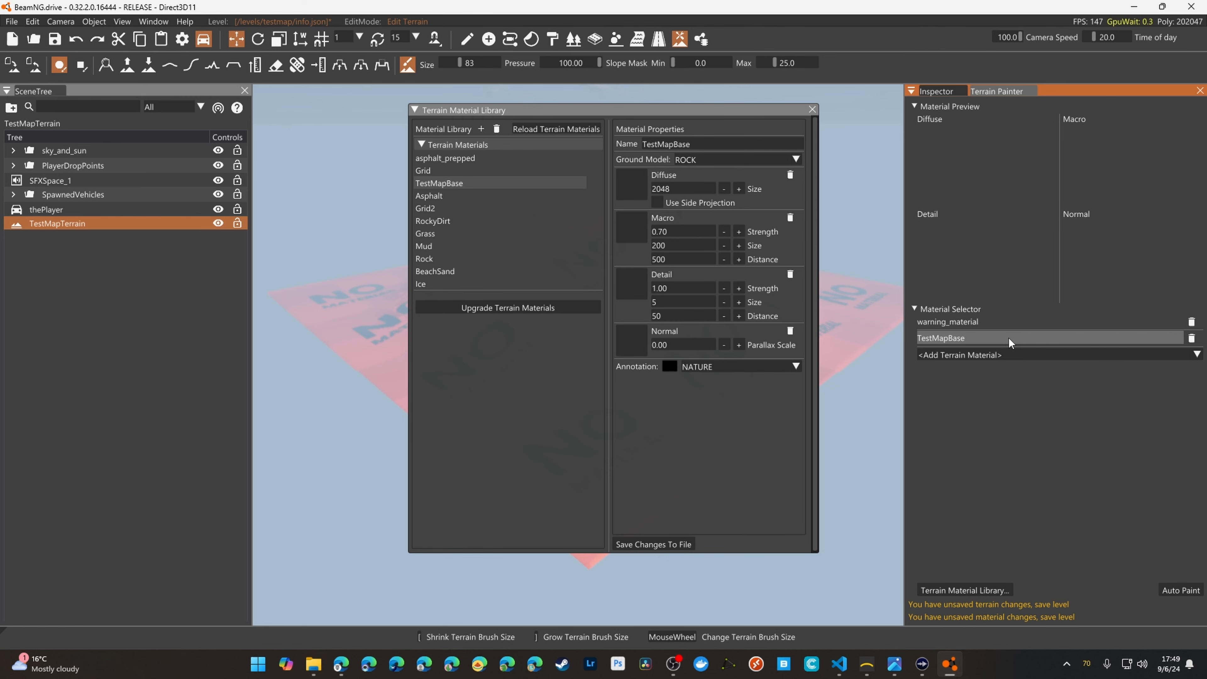
left_click(1190, 323)
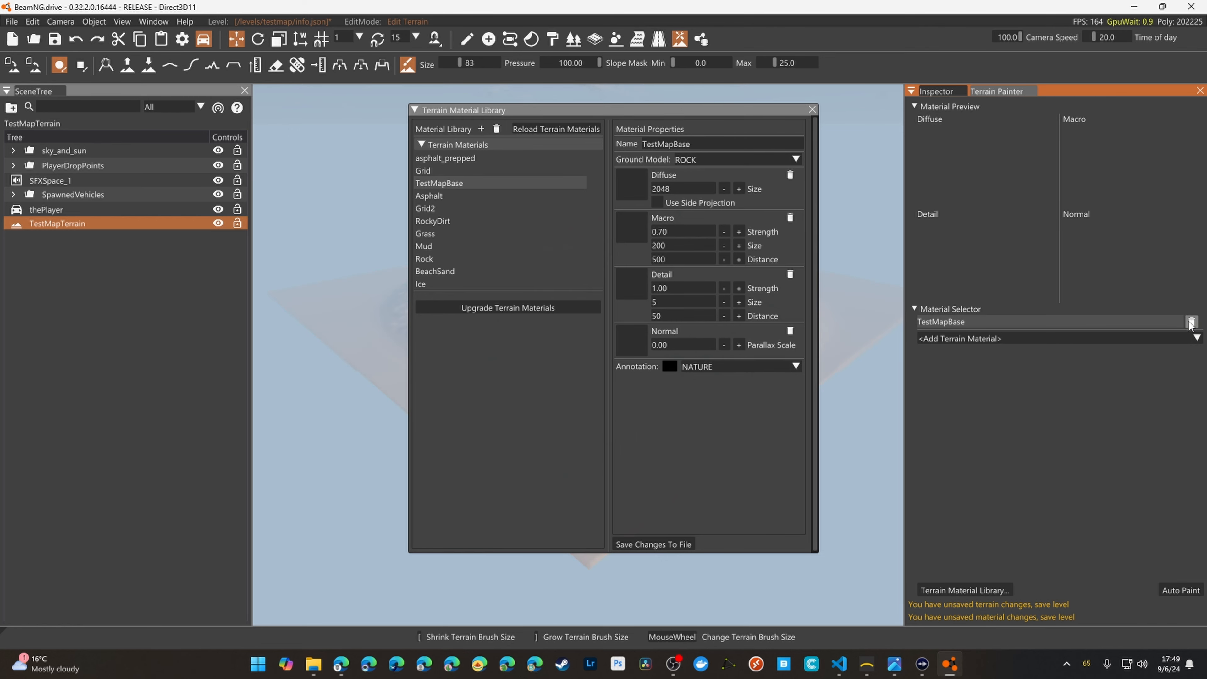
Dock the Terrain Material Library beside the Inspector and inspect the terrain surface up close
left_click_drag(628, 112, 1059, 91)
right_click_drag(735, 361, 703, 362)
key("w")
key("w")
right_click_drag(599, 341, 565, 328)
key("w")
key("s")
key("w")
key("w")
key("s")
key("w")
key("w")
Create a water plane object by placing it on the terrain near the foot of the mountain
left_click(495, 42)
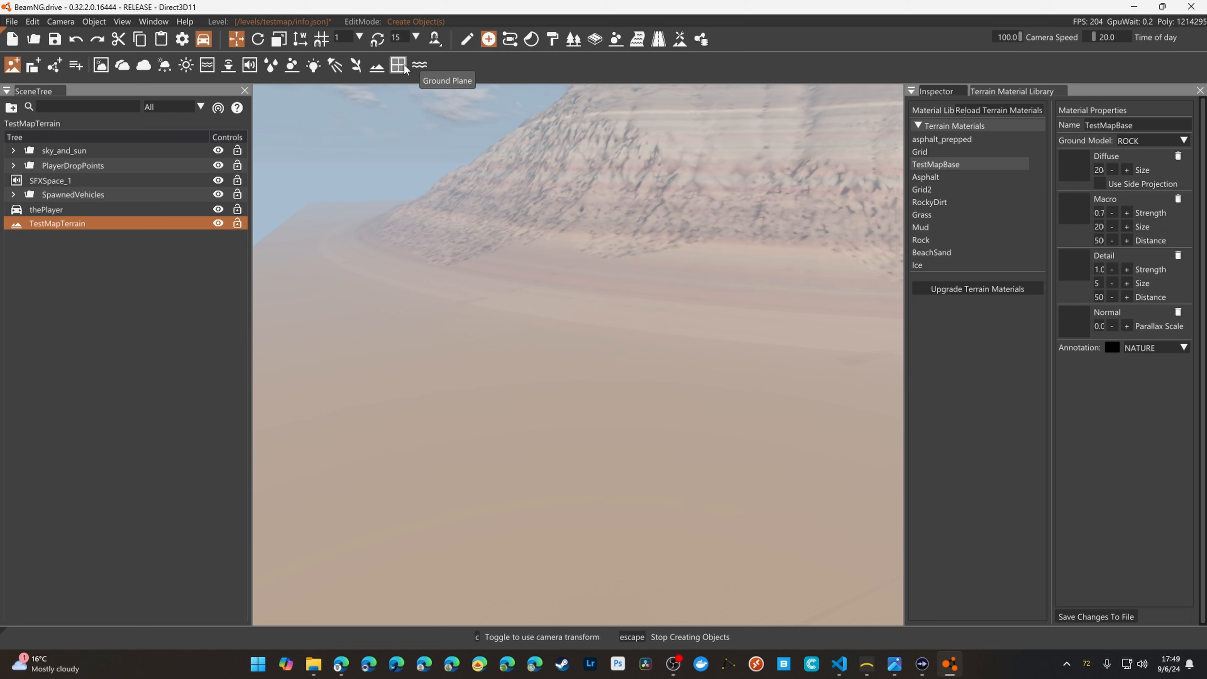
left_click(421, 65)
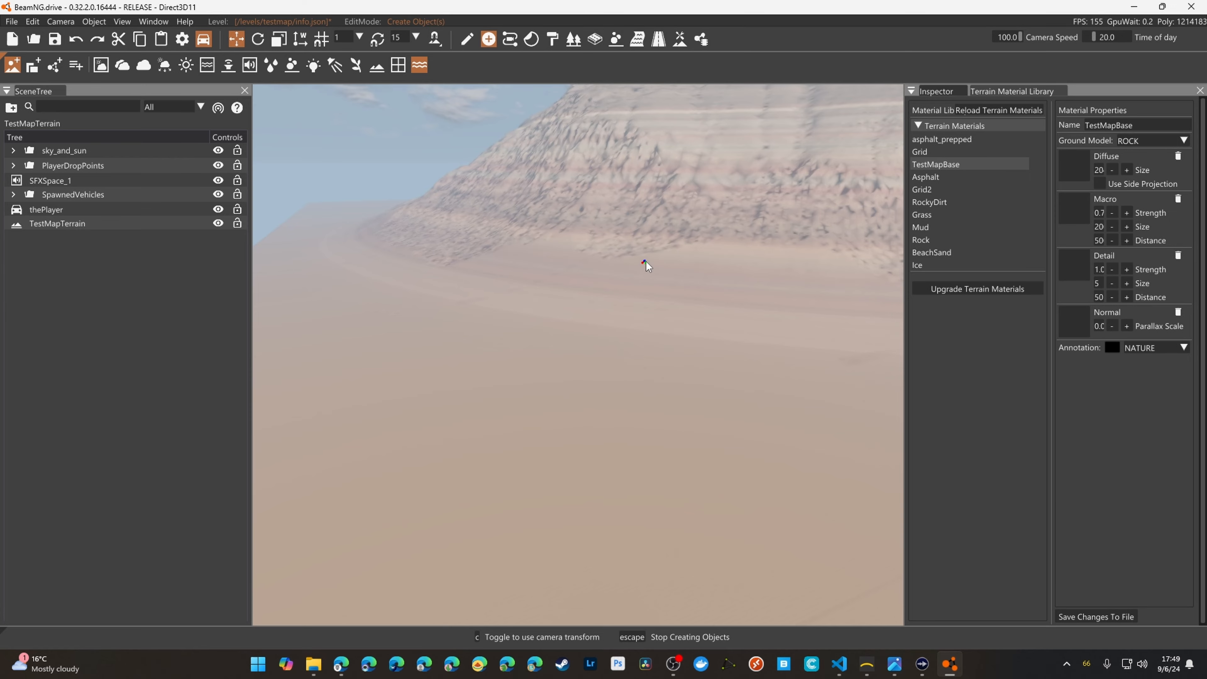
left_click(656, 251)
right_click_drag(673, 329, 639, 360)
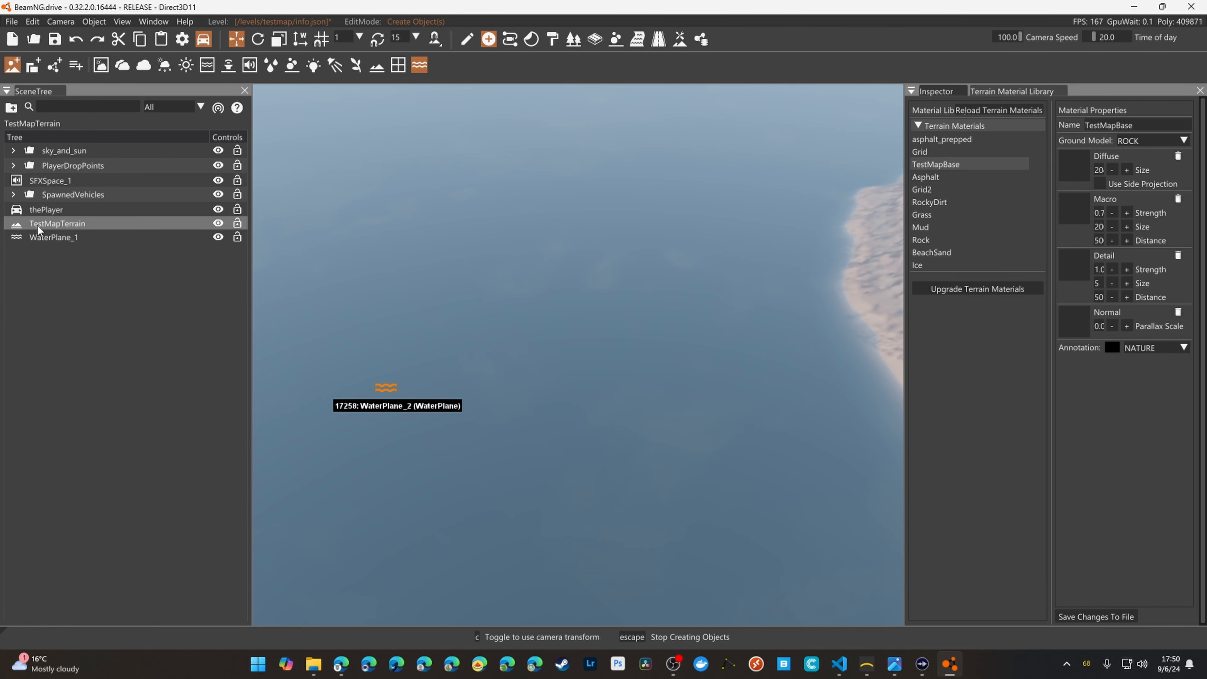
Focus the view on the new water plane and the terrain, and rename the water plane to ocean
left_click(42, 237)
double_click(45, 236)
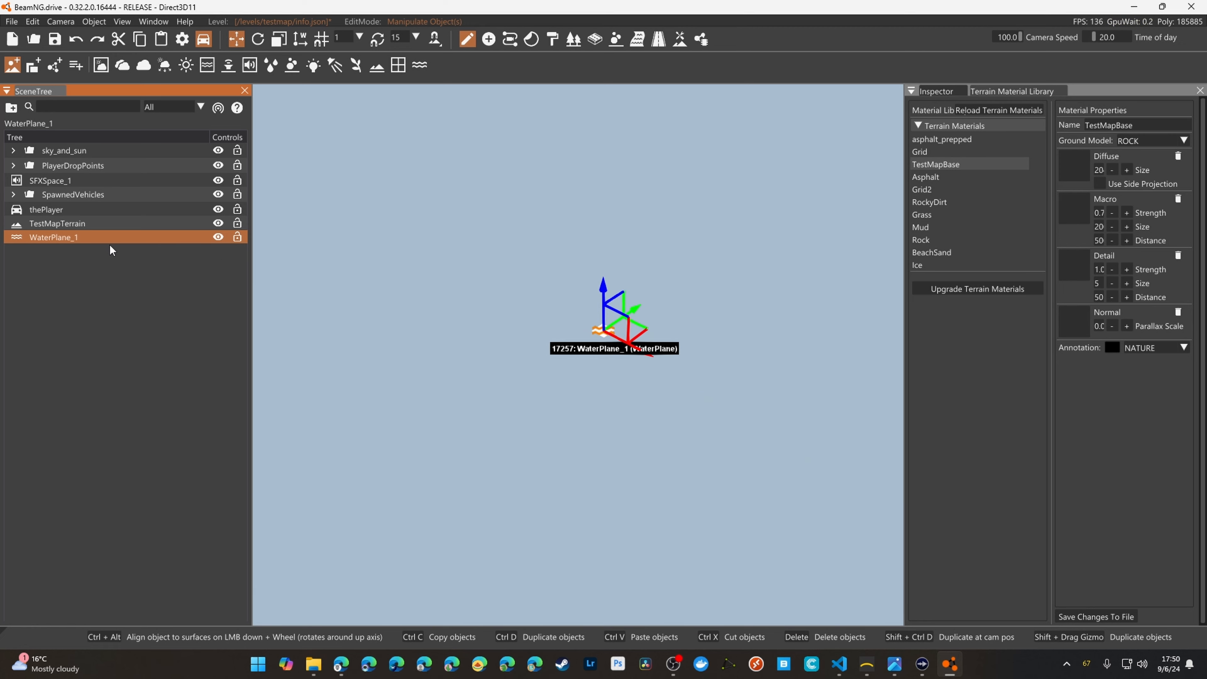
double_click(84, 219)
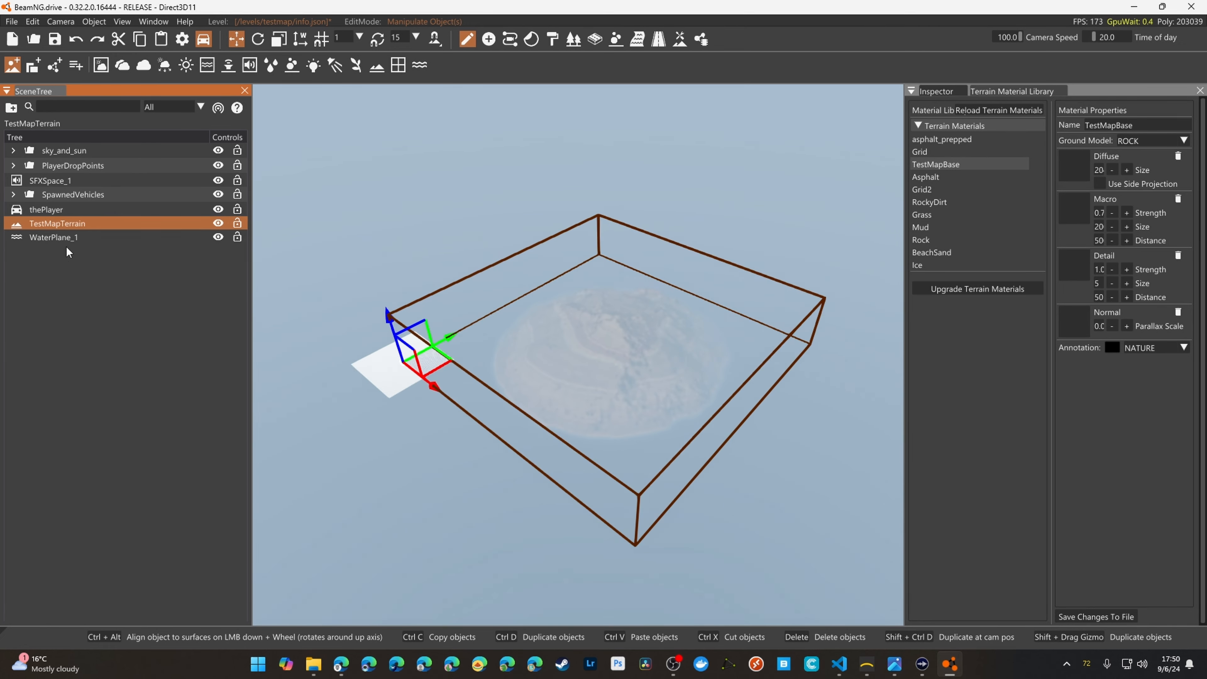
double_click(69, 237)
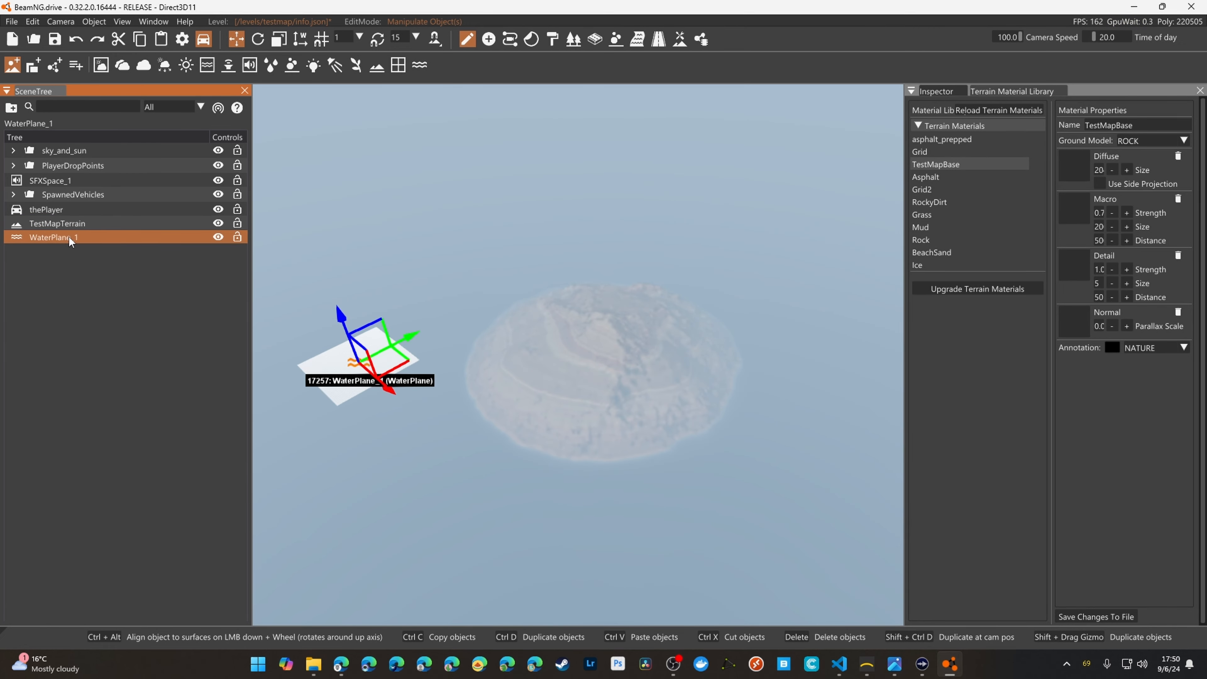
left_click(69, 236)
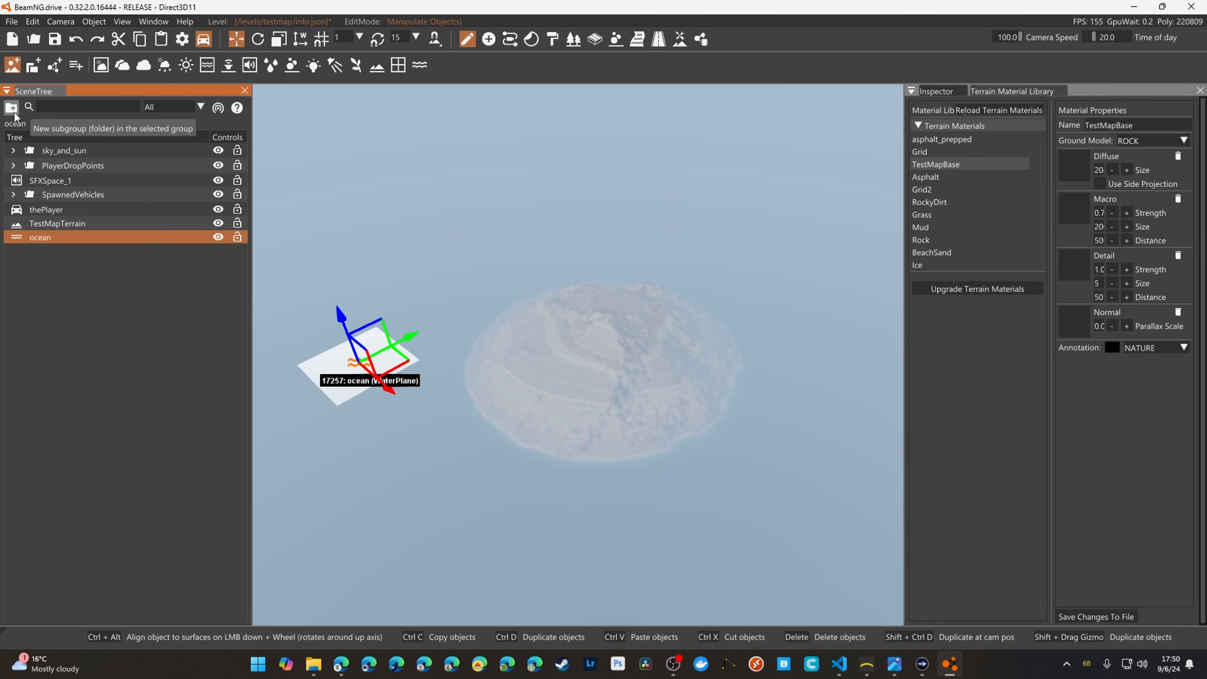
Examine the island's shape and its shoreline against the ocean from several sides
right_click_drag(427, 304, 414, 359)
key("w")
key("w")
key("s")
key("w")
key("w")
key("s")
right_click_drag(617, 300, 740, 268)
key("w")
key("s")
key("s")
key("a")
key("s")
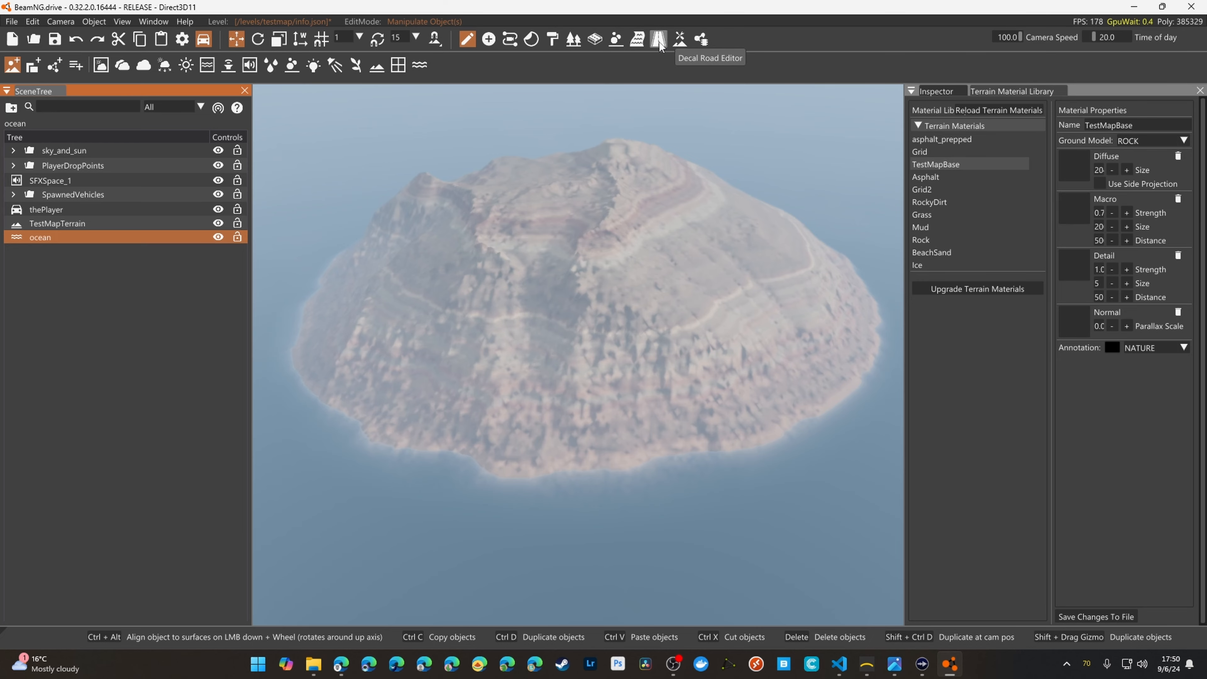
Switch to mesh road editing with a close view of the island's slope
left_click(595, 42)
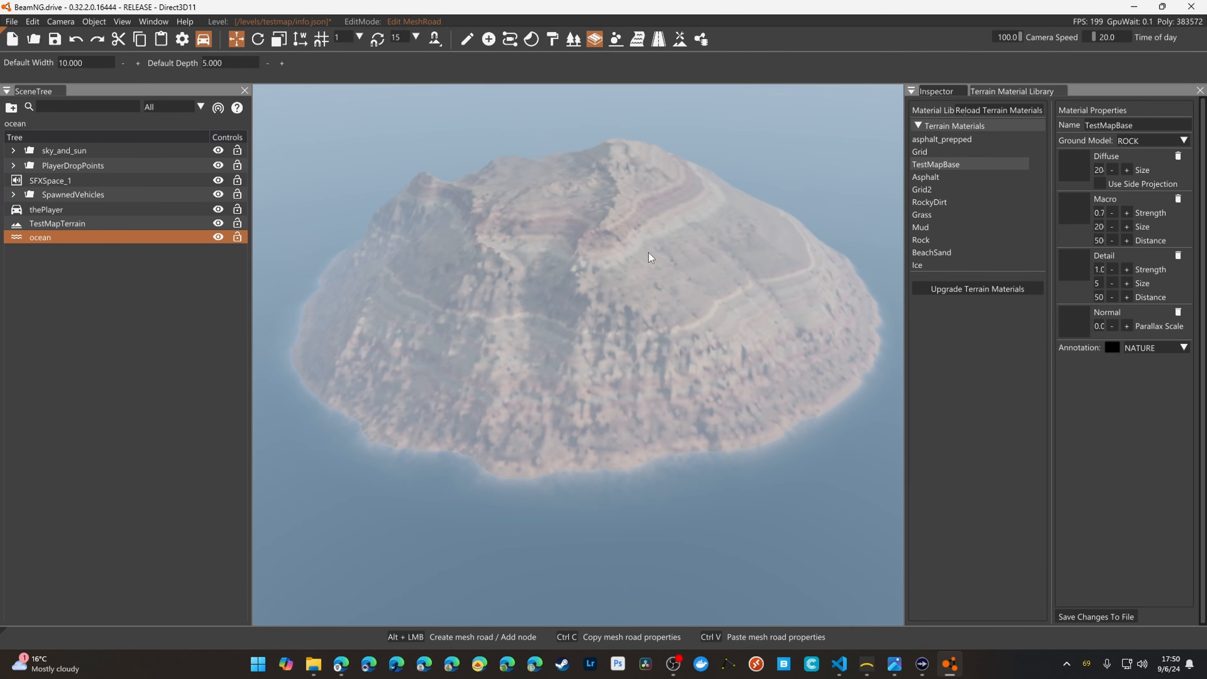
key("w")
key("w")
right_click_drag(751, 303, 736, 315)
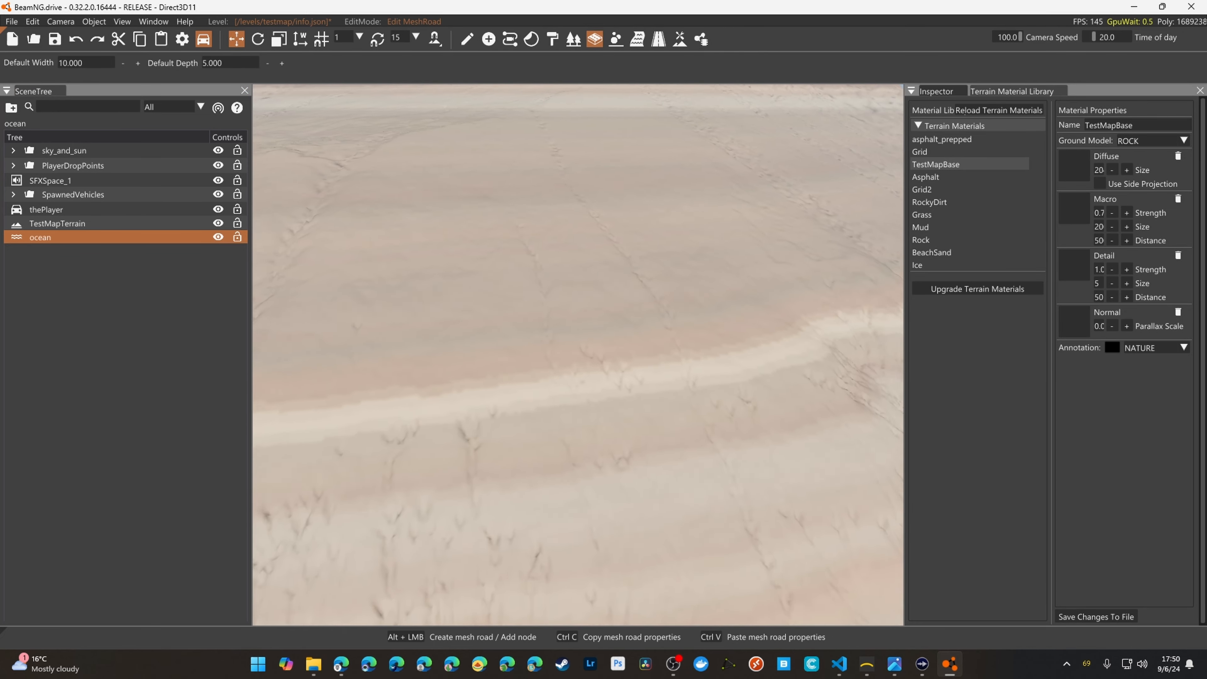
Lay out a curved, nearly closed loop of mesh road by placing nodes across the slope
left_click(763, 262, "alt")
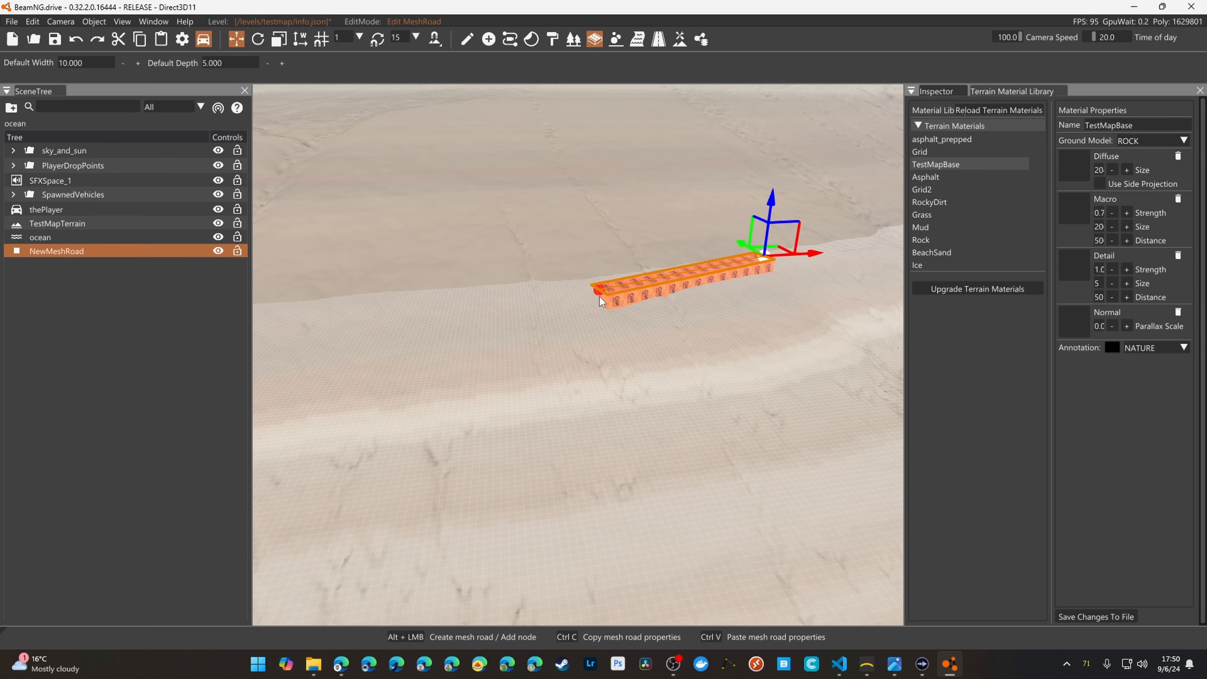
left_click(596, 292, "alt")
left_click(372, 330, "alt")
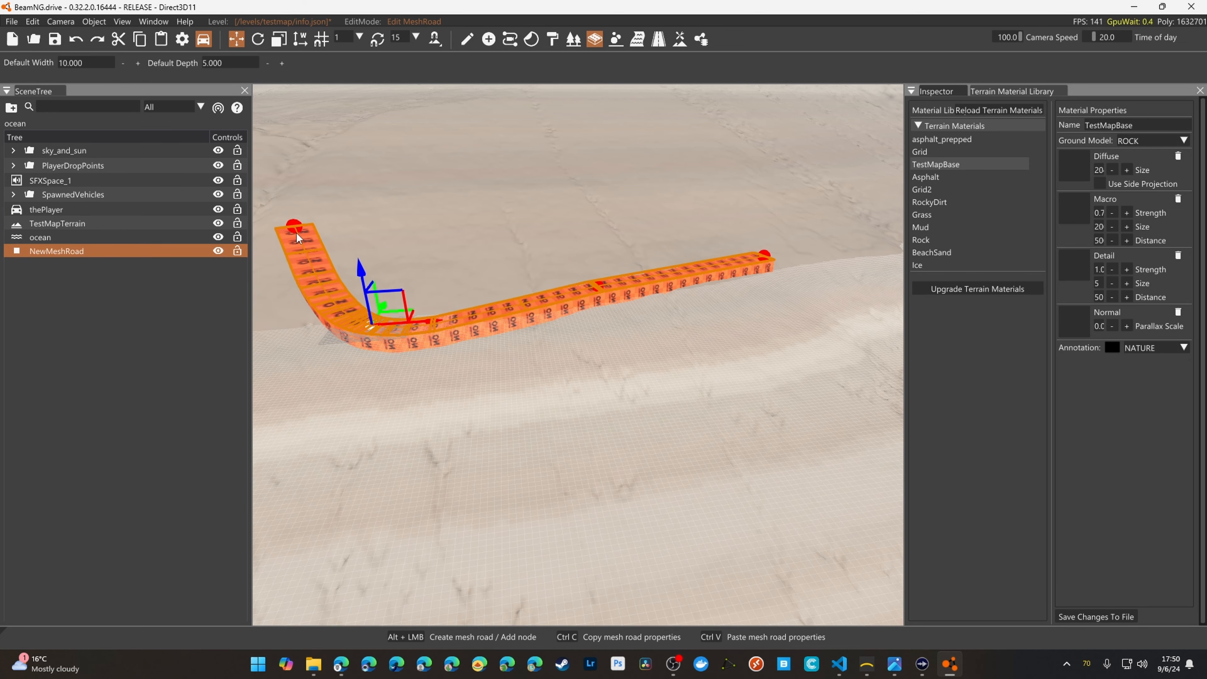
left_click(296, 232, "alt")
left_click(409, 166, "alt")
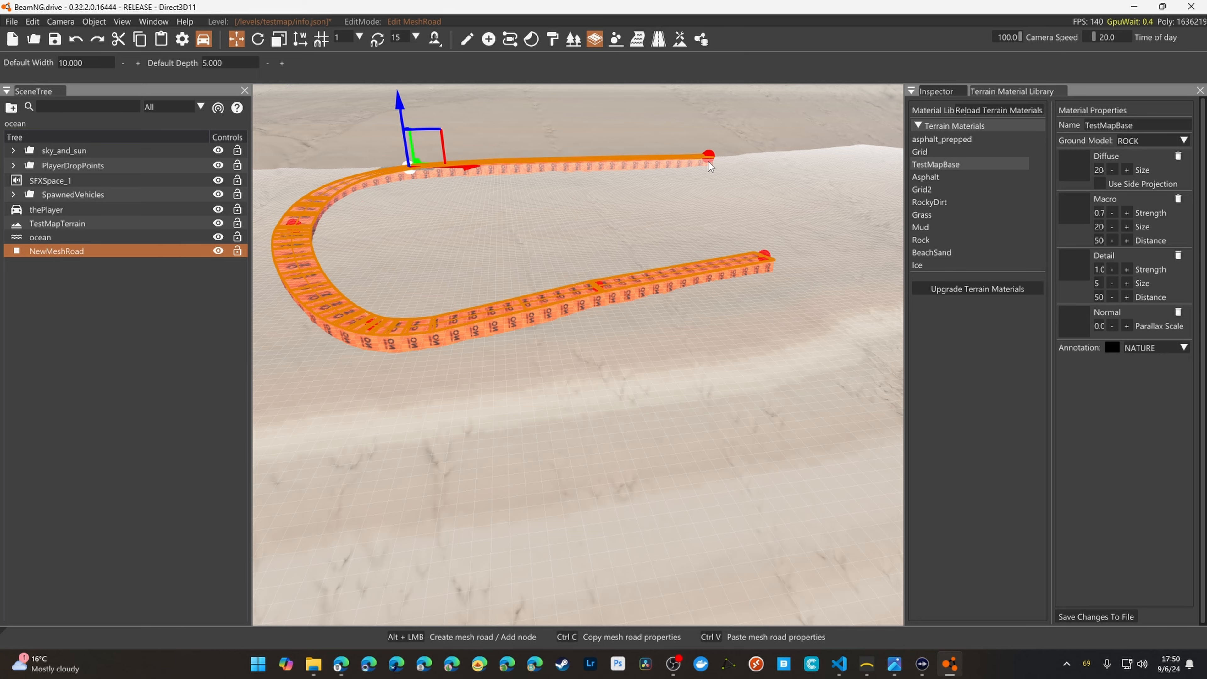
left_click(867, 204, "alt")
left_click(886, 309, "alt")
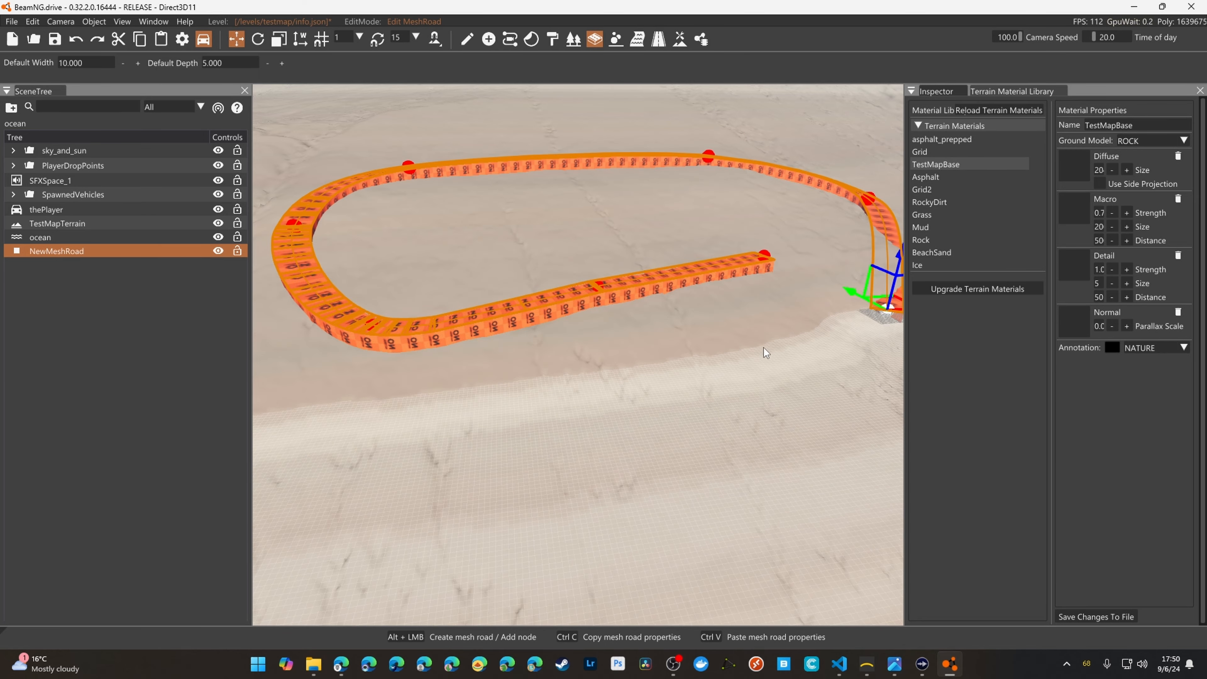
Examine how the looping mesh road sits against the terrain along its length
right_click_drag(382, 368, 382, 369)
key("w")
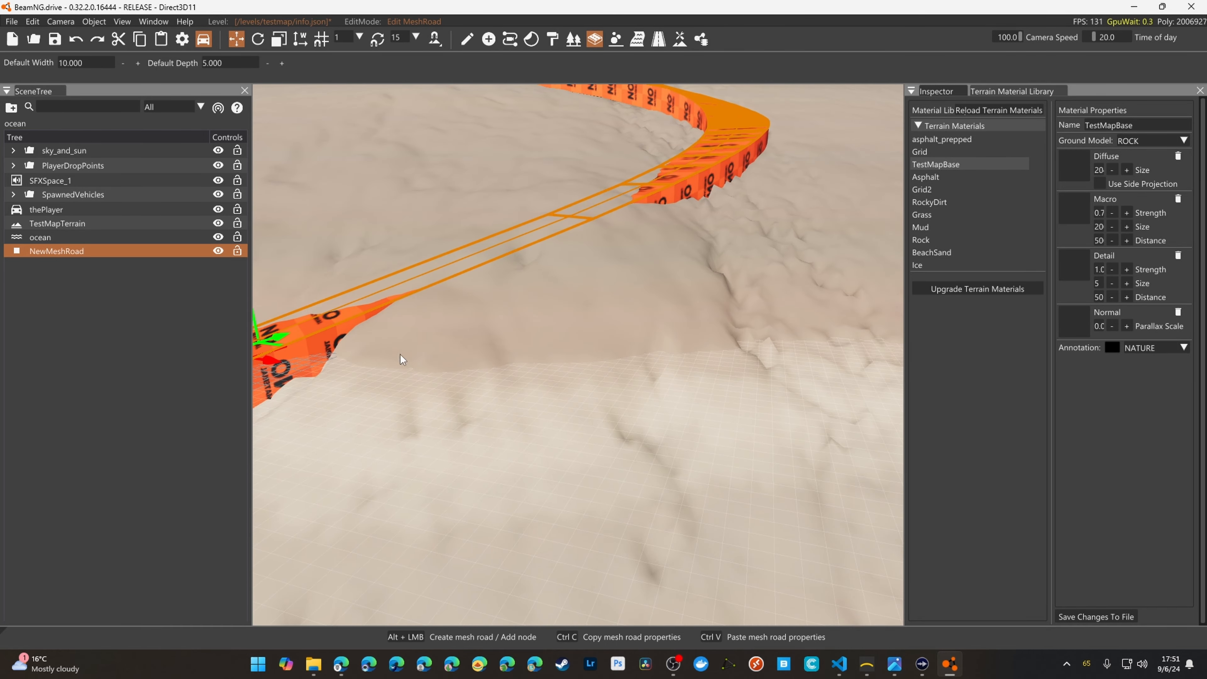
key("s")
right_click_drag(576, 318, 649, 316)
key("w")
key("w")
key("w")
key("s")
right_click_drag(676, 256, 547, 110)
key("d")
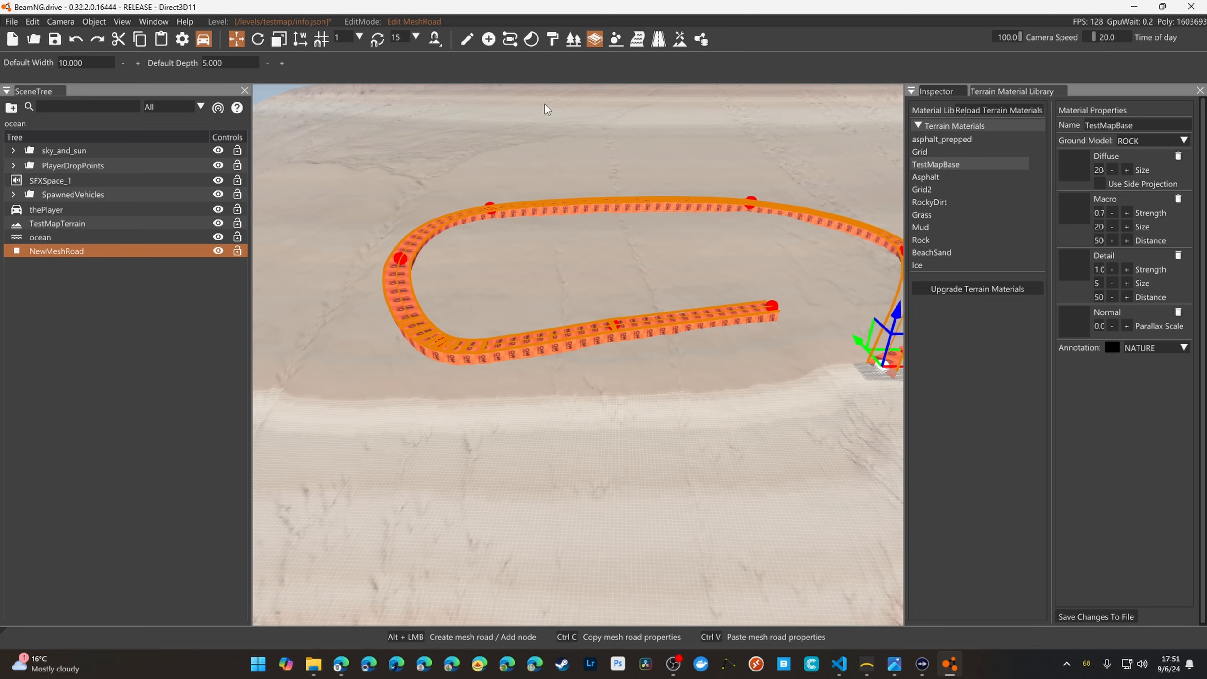
right_click_drag(721, 273, 779, 275)
key("a")
key("d")
Undo the placement of all nodes of the looping mesh road
key("ctrl+z")
key("ctrl+z")
key("ctrl+z")
key("ctrl+z")
key("ctrl+z")
key("ctrl+z")
Lower the camera speed and set the time of day to 15.7 before approaching the rocky slope
right_click_drag(729, 309, 724, 313)
key("w")
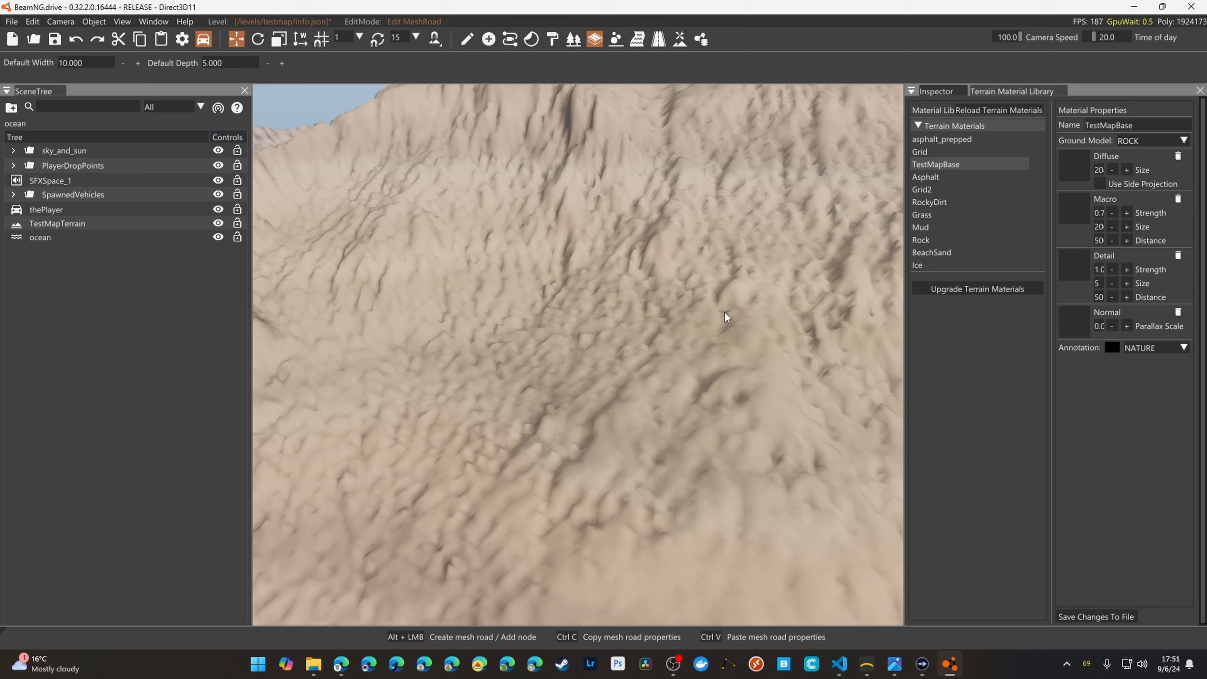
scroll(724, 312, "down", 5)
left_click_drag(998, 38, 1005, 37)
left_click_drag(1096, 37, 1093, 34)
right_click_drag(577, 355, 504, 418)
right_click_drag(598, 266, 608, 202)
left_click(710, 405, "alt")
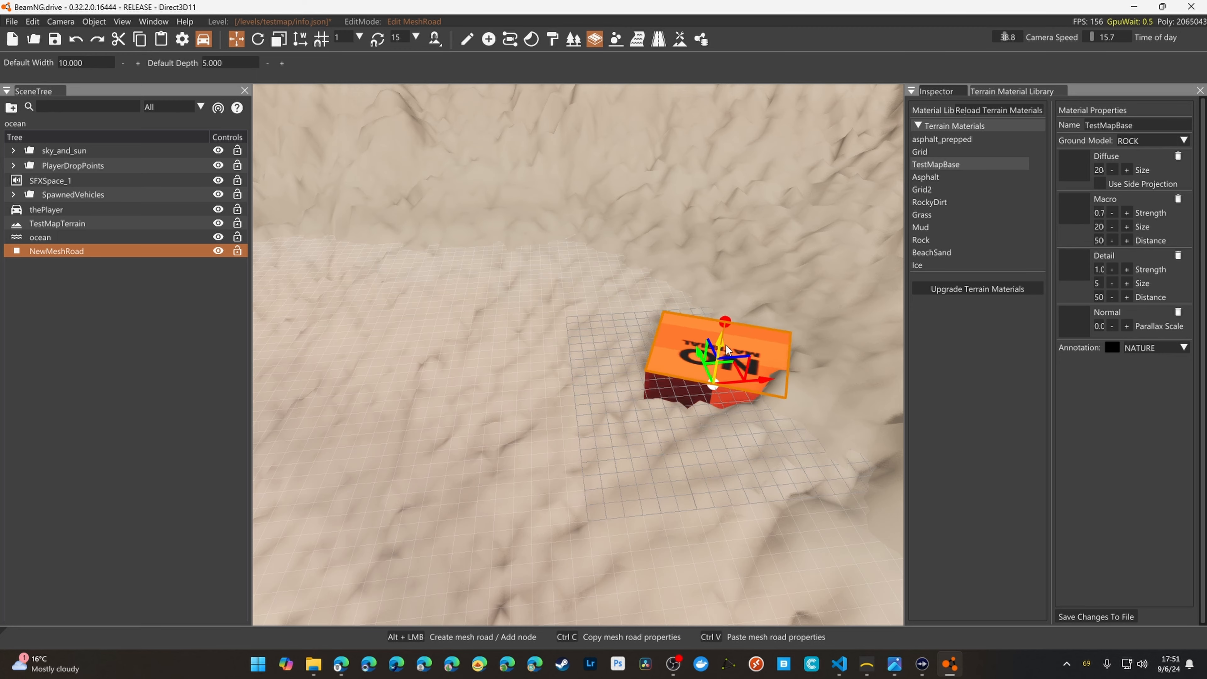
key("Delete")
right_click_drag(767, 341, 793, 352)
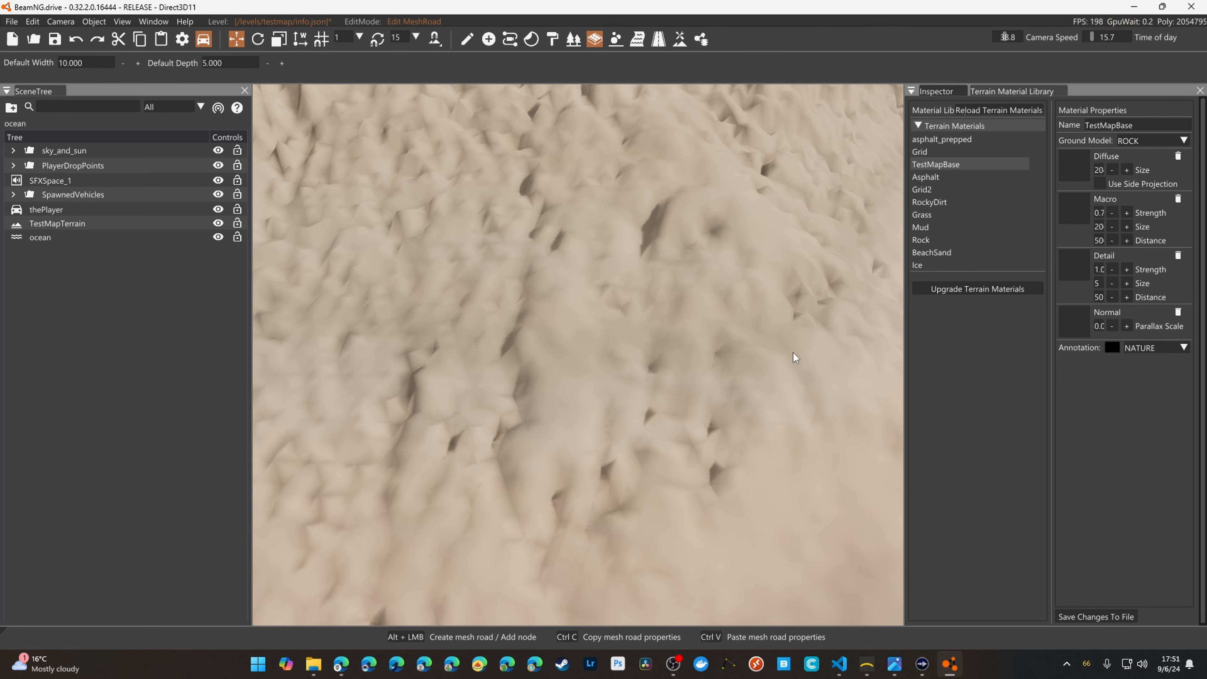
Start a mesh road on the rocky slope with several nodes that form its first bends
left_click(824, 302, "alt")
right_click_drag(261, 264, 608, 298)
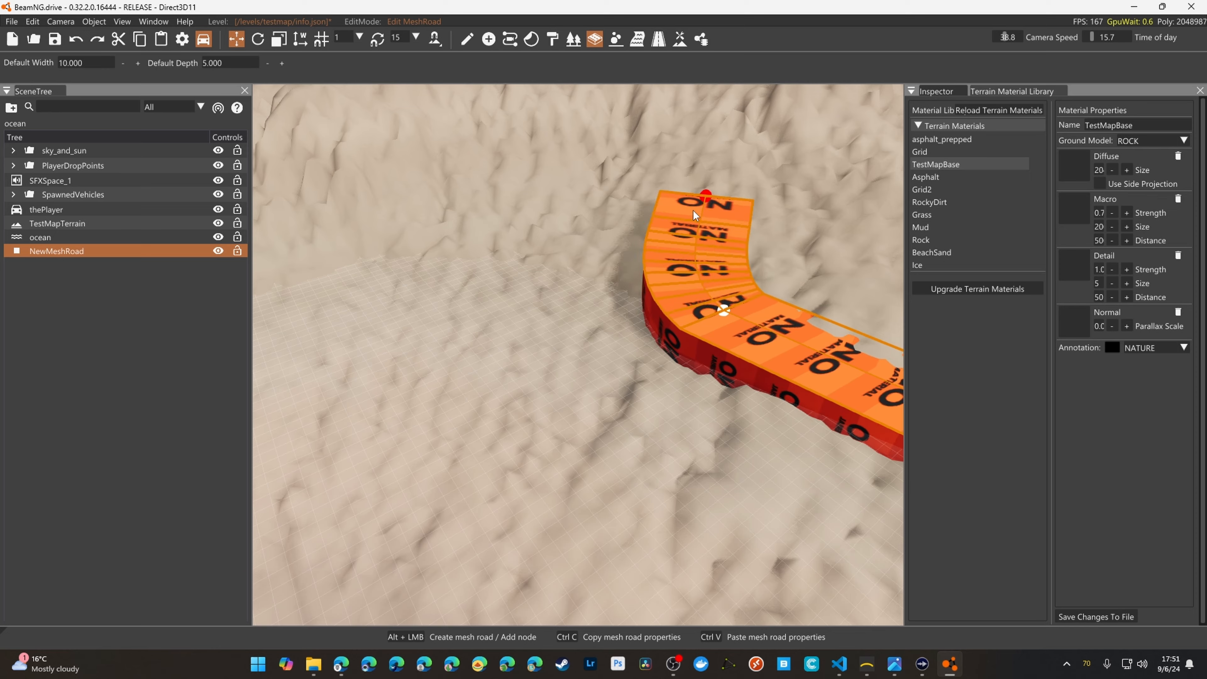
left_click(518, 207, "alt")
right_click_drag(254, 230, 373, 240)
left_click(549, 275, "alt")
right_click_drag(550, 279, 513, 268)
Select the mesh road's end node and extend the road with another node along the mountainside
key("ctrl+s")
key("d")
key("s")
key("d")
key("s")
key("a")
key("d")
right_click_drag(558, 305, 483, 312)
key("a")
left_click(551, 408)
right_click_drag(551, 408, 634, 411)
left_click(875, 365, "alt")
Select the end node at the mesh road's opposite end and extend the road from it across the slope
key("s")
right_click_drag(875, 365, 731, 366)
key("s")
key("d")
key("a")
key("a")
key("s")
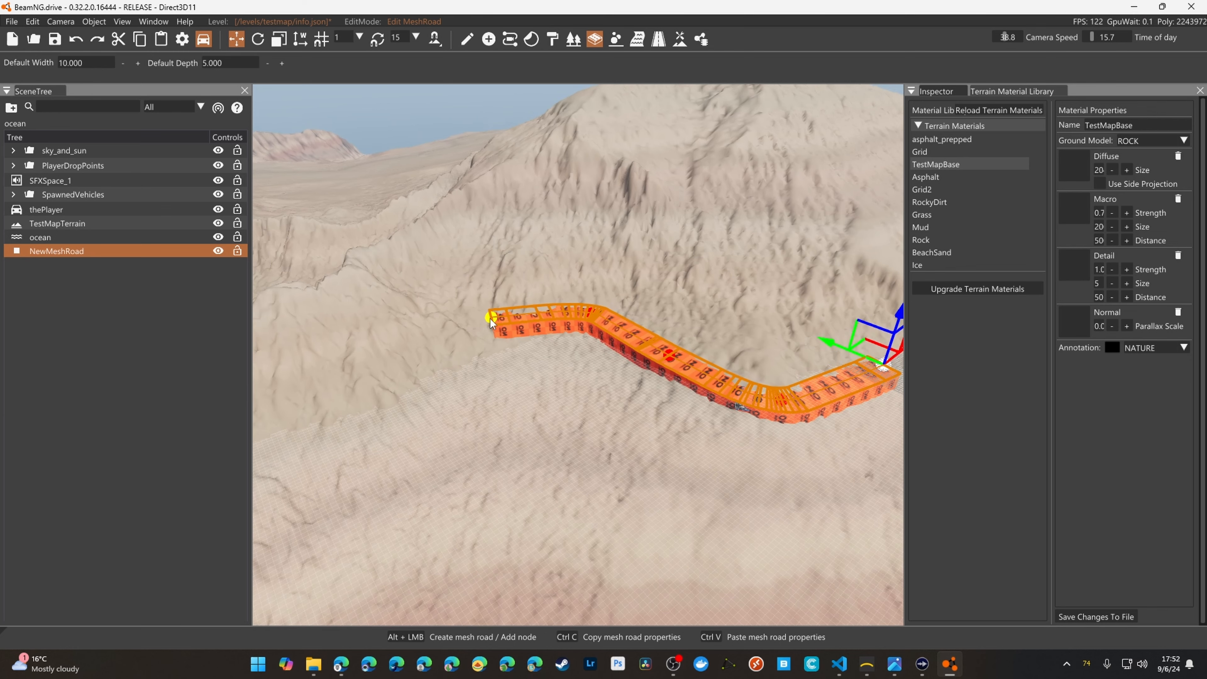
left_click(491, 320)
left_click(317, 404, "alt")
key("a")
key("Caps_Lock")
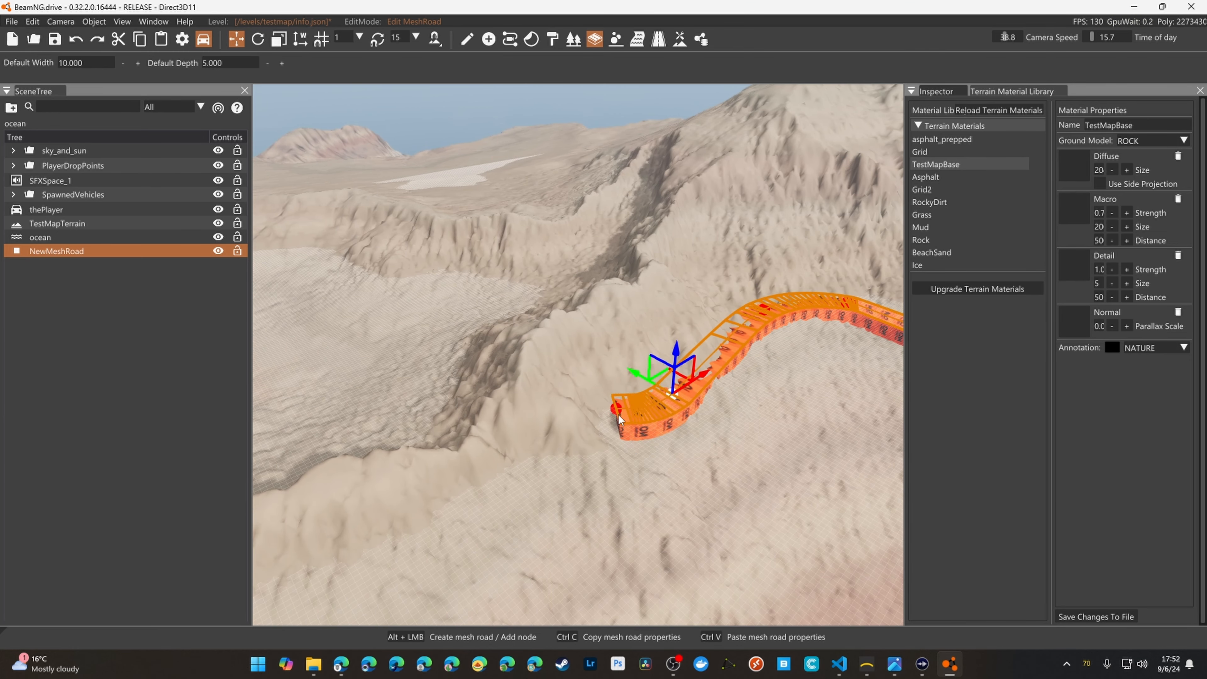
Place two more nodes to continue the mesh road along the hillside and complete its winding course
left_click(588, 506, "alt")
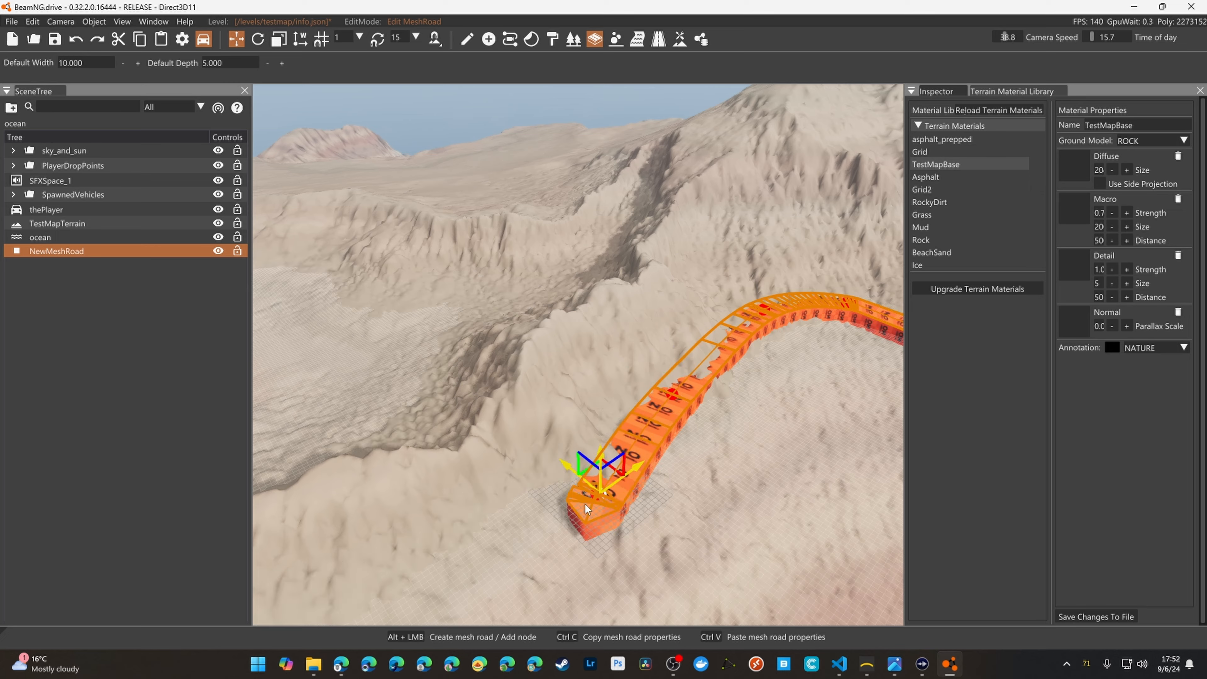
left_click(346, 614, "alt")
key("s")
right_click_drag(346, 614, 597, 466)
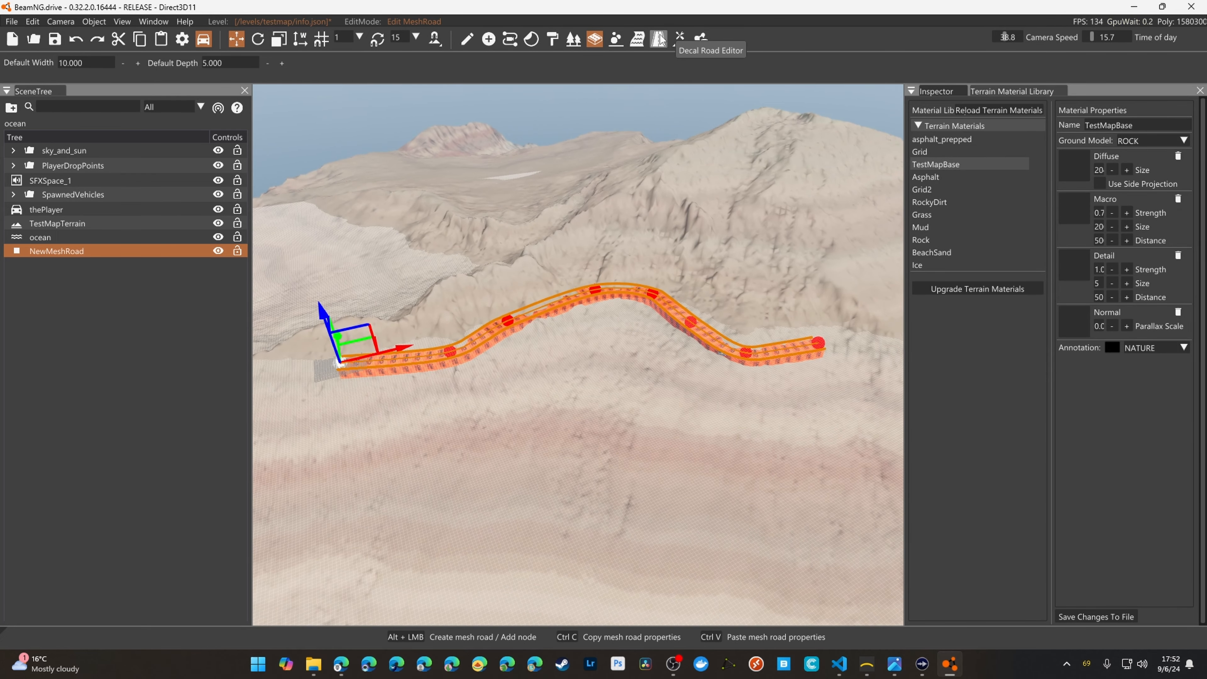
Align the terrain with the mesh road by brushing along its length at brush size 87
left_click(680, 39)
left_click(340, 67)
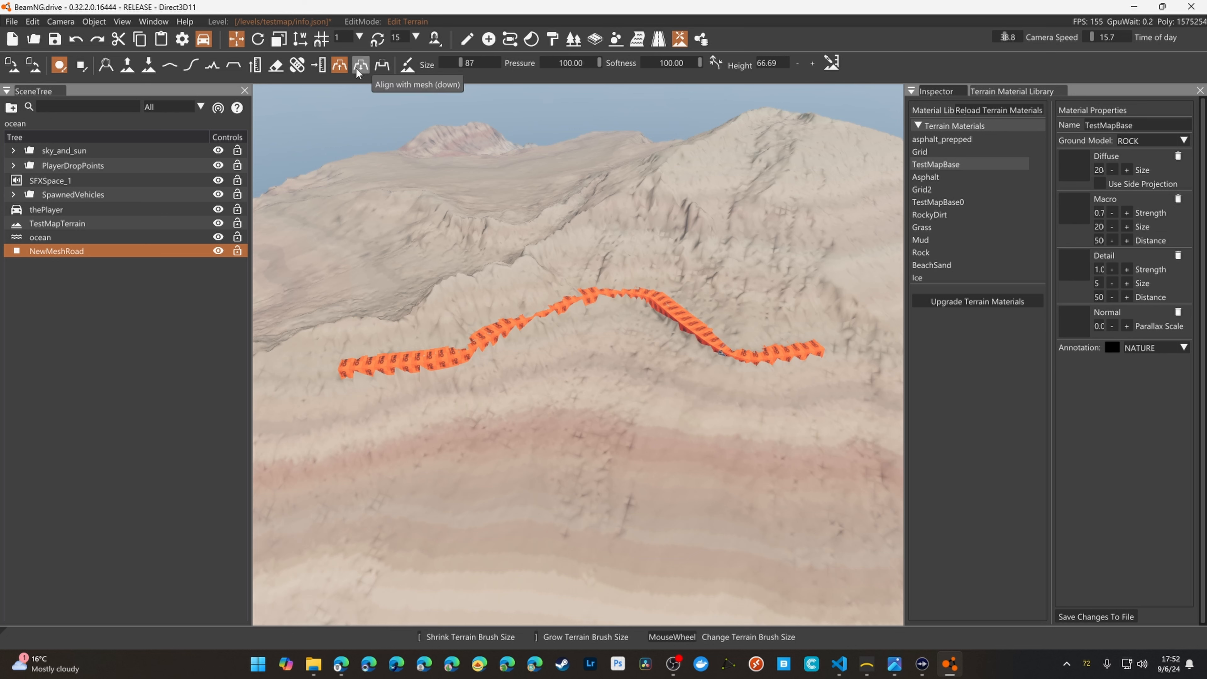
left_click_drag(393, 386, 528, 328)
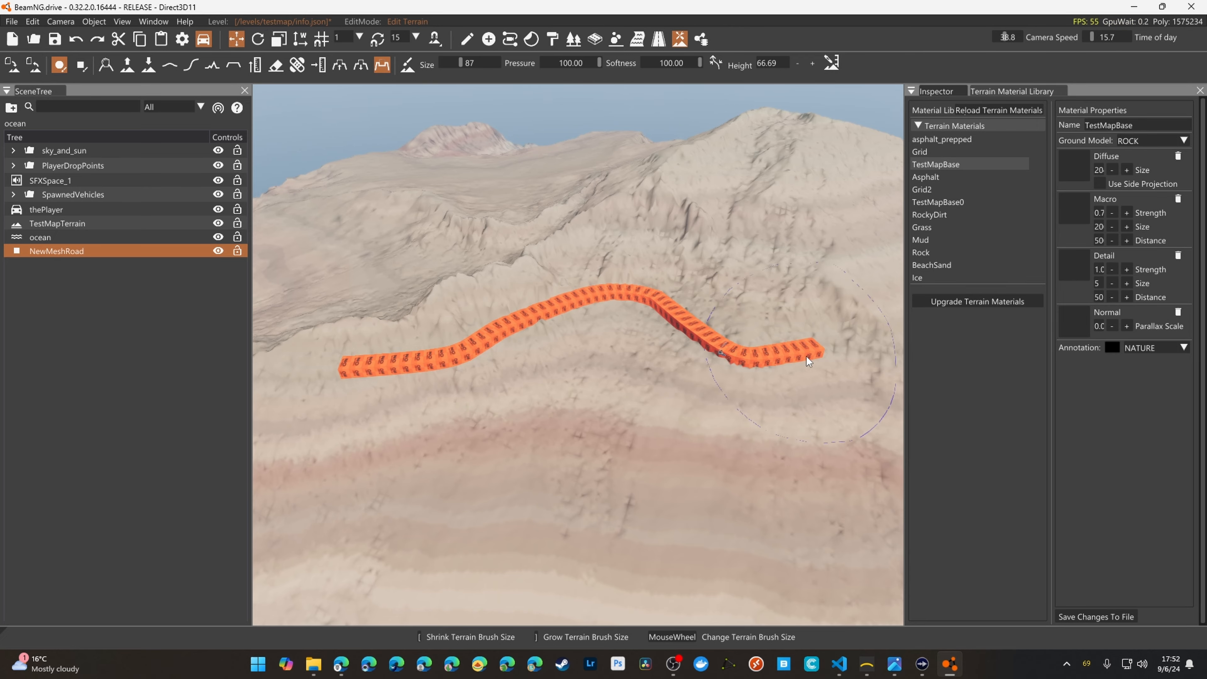
Delete the mesh road object in object manipulation mode to expose the terrain beneath it
right_click_drag(807, 357, 732, 356)
key("w")
left_click(467, 39)
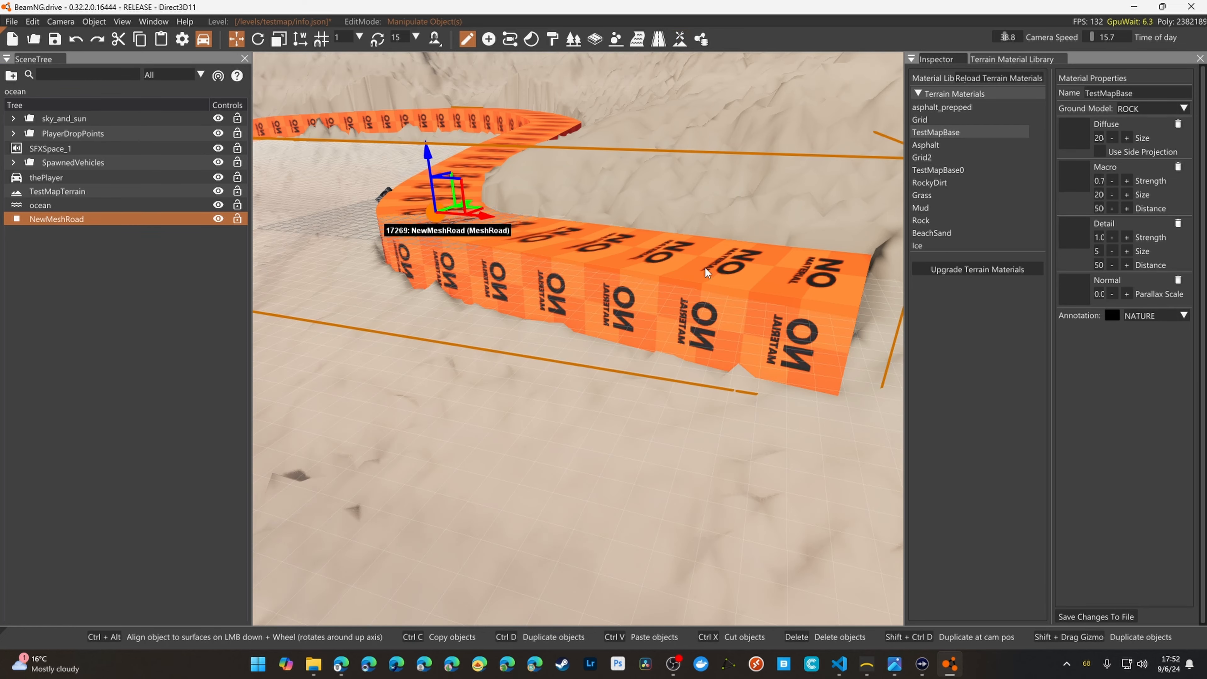
key("Delete")
Examine the terrain shaped along the road's course and undo the mesh road's deletion
right_click_drag(728, 310, 399, 361)
key("w")
key("w")
key("w")
right_click_drag(651, 405, 672, 307)
key("s")
key("ctrl+z")
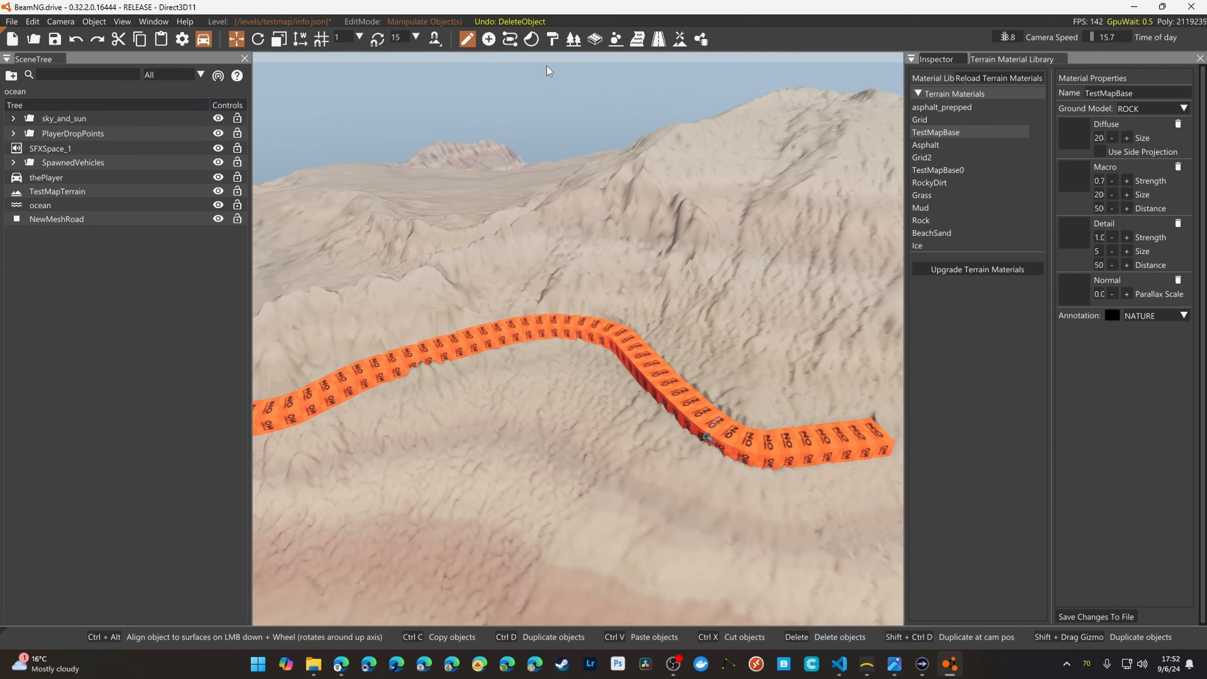
Smooth the hillside terrain around the mesh road with brush size 87 and pressure 15
left_click(679, 39)
left_click(170, 65)
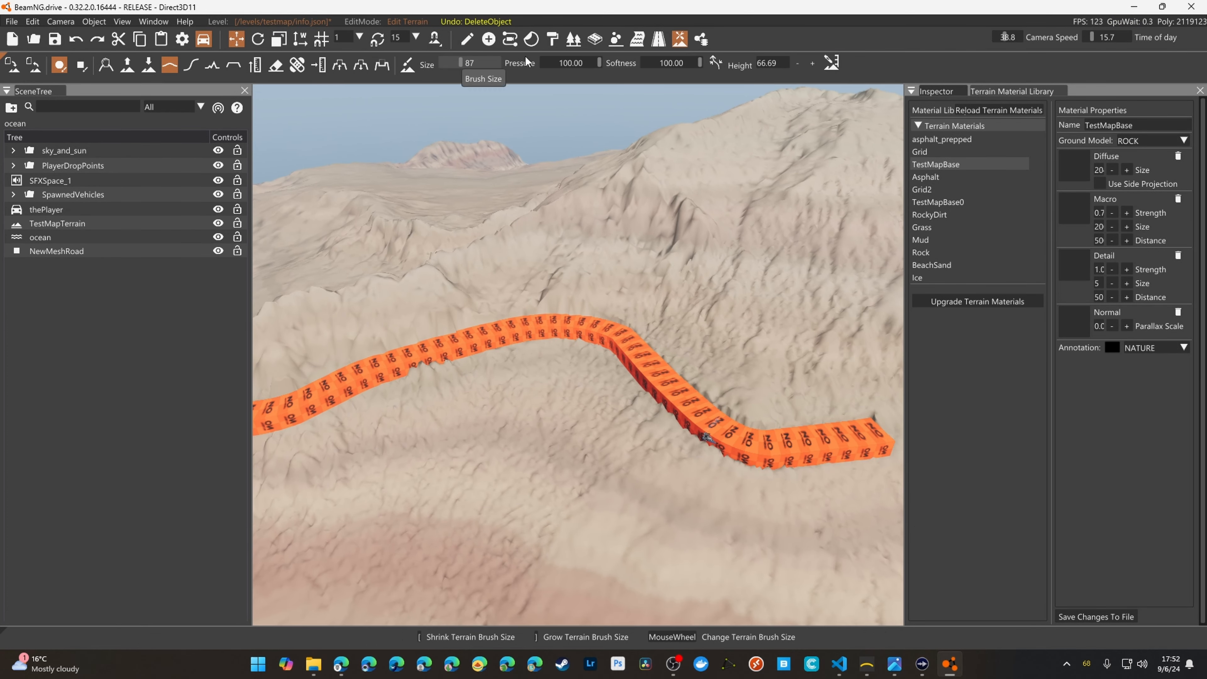
left_click(559, 64)
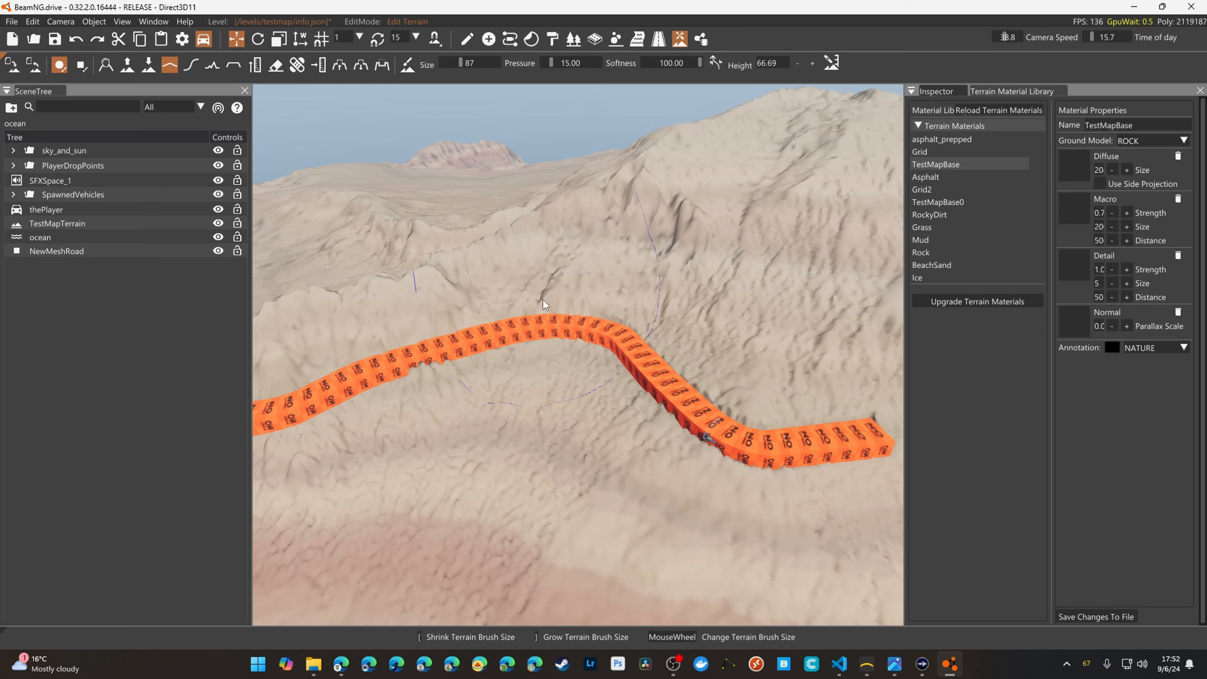
right_click_drag(554, 190, 642, 295)
left_click_drag(642, 295, 616, 261)
right_click_drag(410, 212, 703, 196)
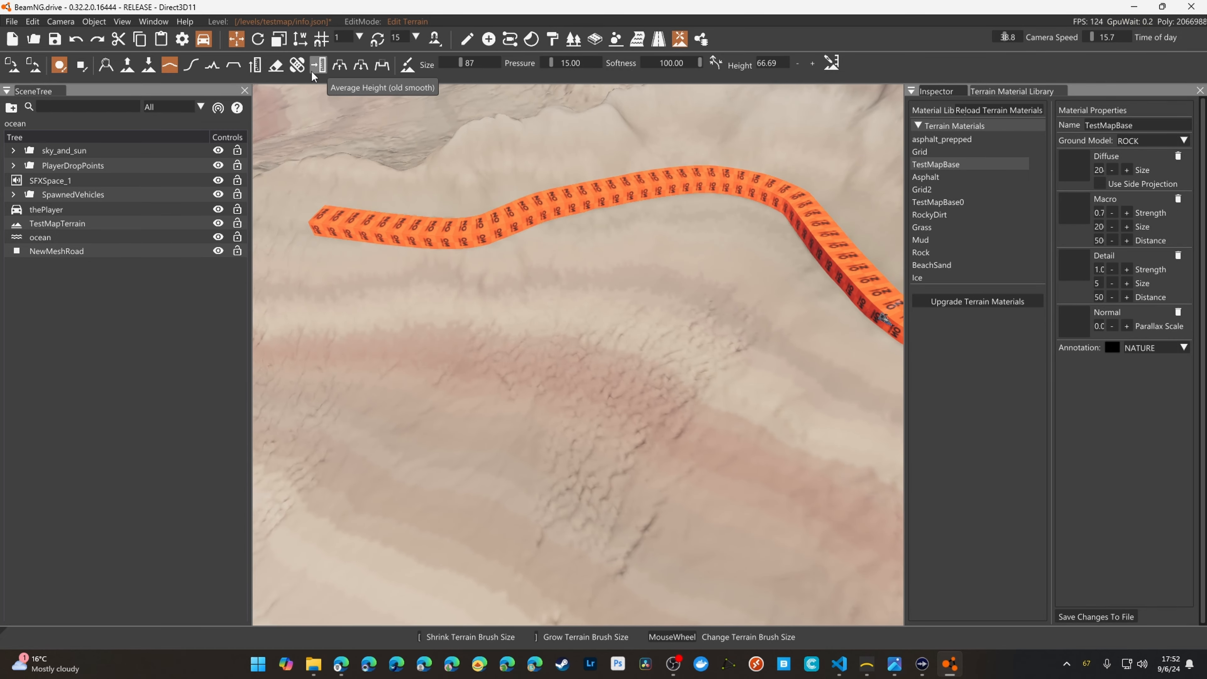
right_click_drag(713, 276, 700, 272)
Raise the terrain toward the mesh road with the upward mesh-alignment brush, working along the road's length
left_click(336, 68)
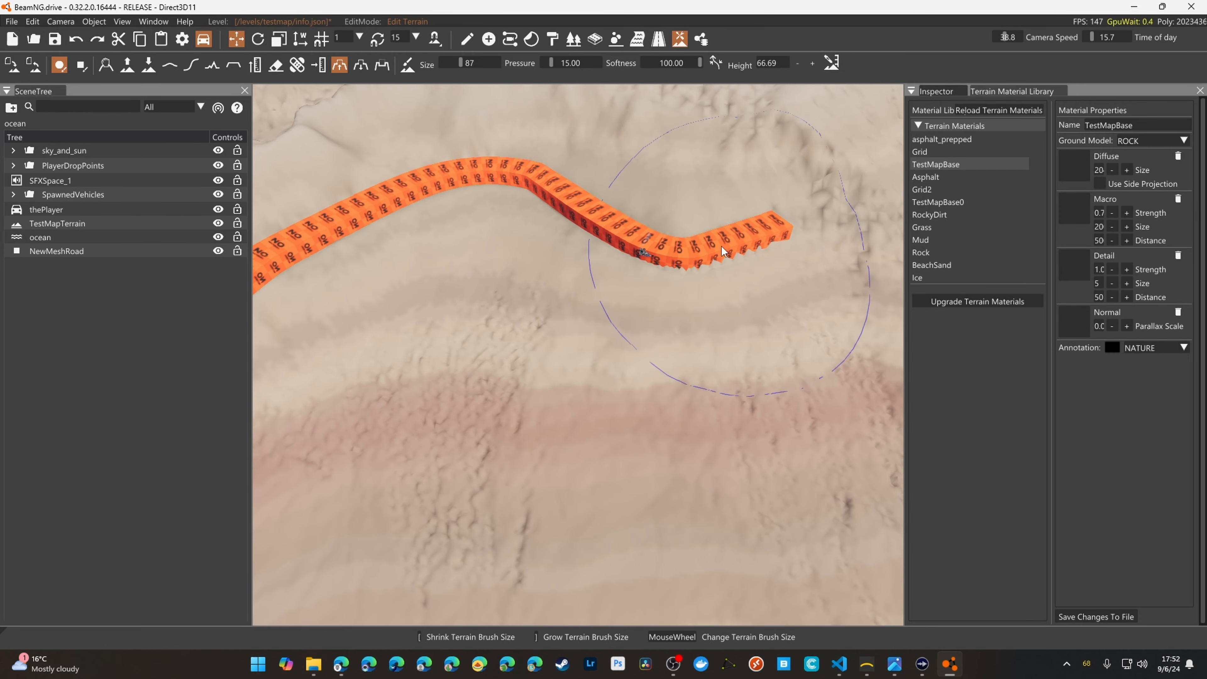
left_click_drag(732, 245, 534, 200)
mouse_move(534, 200)
right_mouse_down()
mouse_move(506, 200)
mouse_move(614, 190)
right_mouse_up()
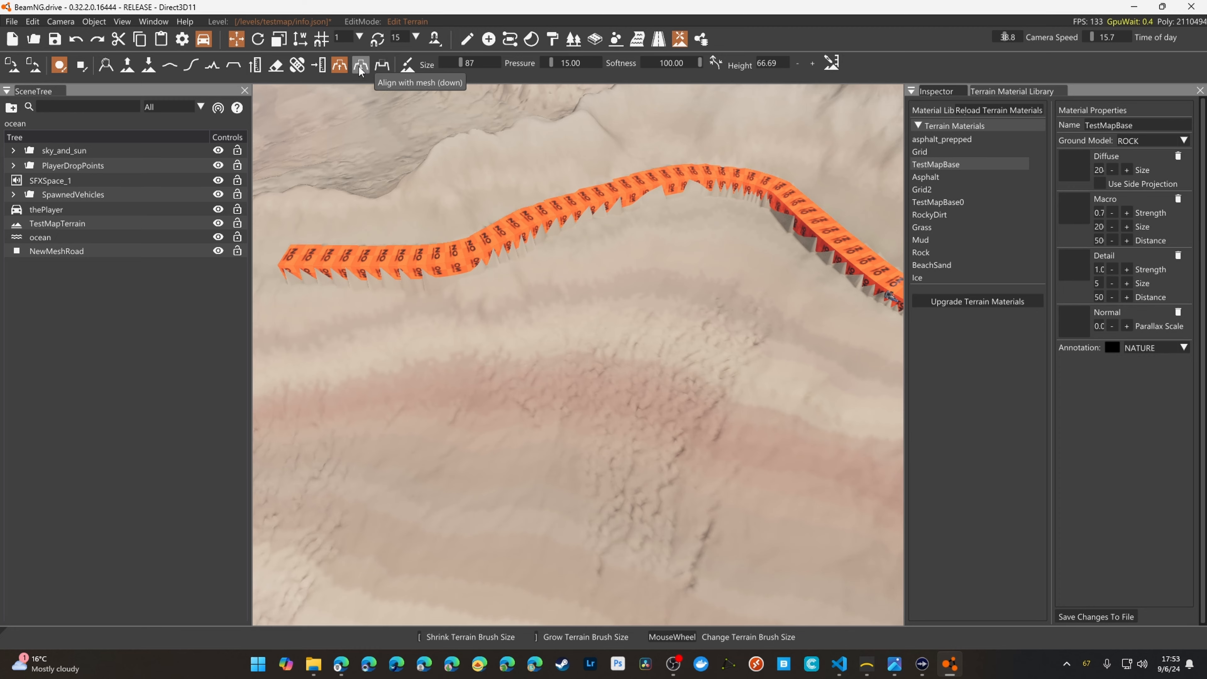
mouse_move(708, 258)
right_mouse_down()
mouse_move(589, 231)
mouse_move(711, 217)
right_mouse_up()
Align the terrain with the mesh road in both directions, brushing away the jagged gaps along its lower side
left_click(383, 66)
right_click_drag(484, 333, 519, 62)
key("w")
key("w")
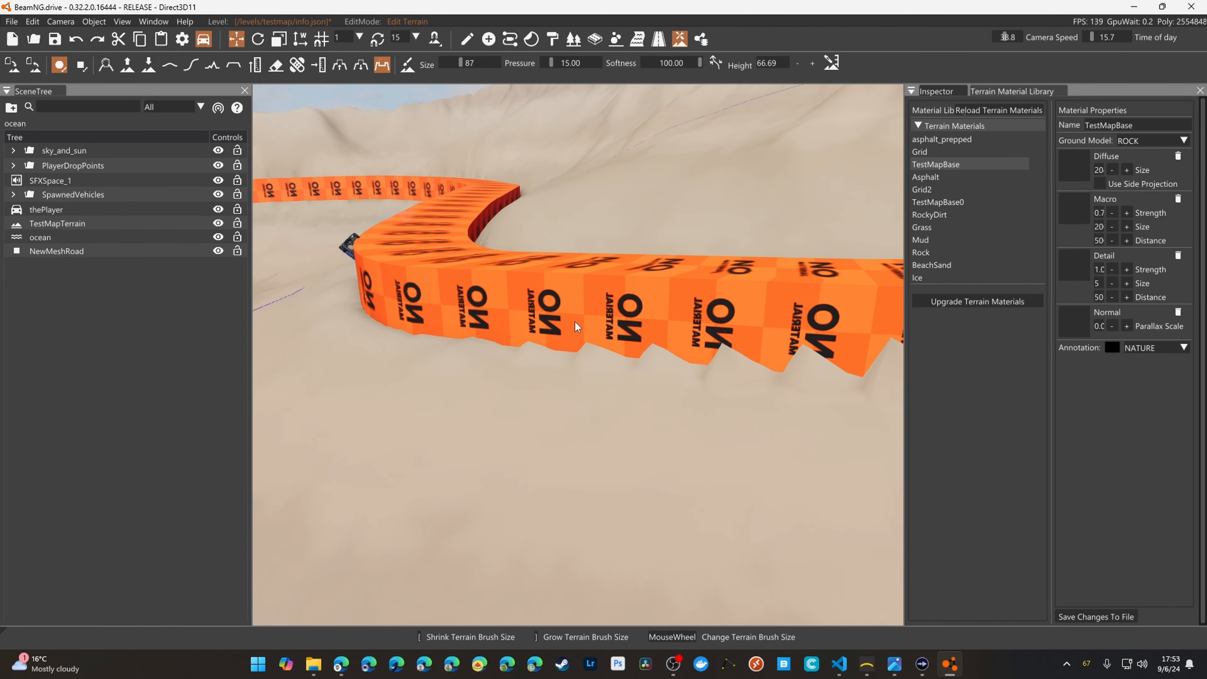
left_click_drag(786, 372, 620, 186)
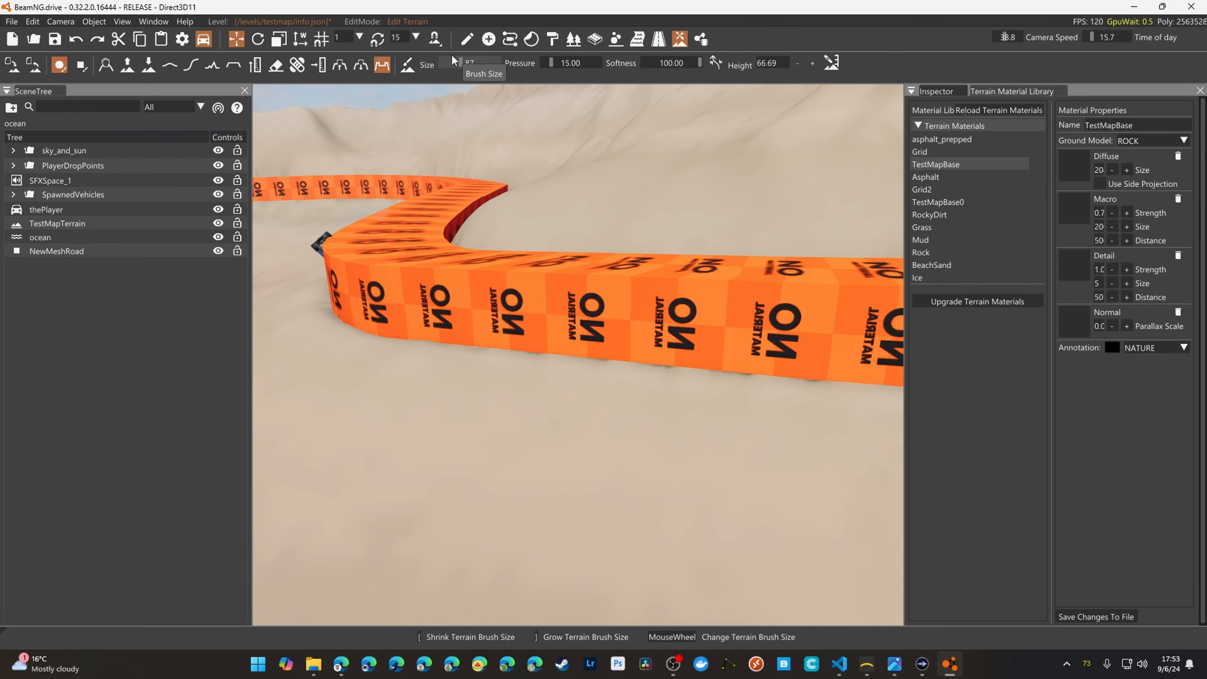
Delete the mesh road in object manipulation mode now that the terrain follows it
left_click(467, 39)
left_click(560, 337)
key("Delete")
Examine the road ledge carved into the hillside from close up and from a distance
mouse_move(561, 337)
right_mouse_down()
mouse_move(456, 375)
mouse_move(532, 362)
mouse_move(418, 252)
mouse_move(613, 345)
mouse_move(670, 330)
mouse_move(632, 394)
mouse_move(617, 351)
mouse_move(547, 371)
mouse_move(622, 385)
mouse_move(732, 368)
mouse_move(727, 404)
mouse_move(665, 414)
mouse_move(608, 376)
mouse_move(546, 371)
mouse_move(613, 381)
mouse_move(604, 366)
mouse_move(632, 364)
mouse_move(562, 330)
right_mouse_up()
key("w")
key("w")
key("s")
key("w")
key("s")
key("w")
key("s")
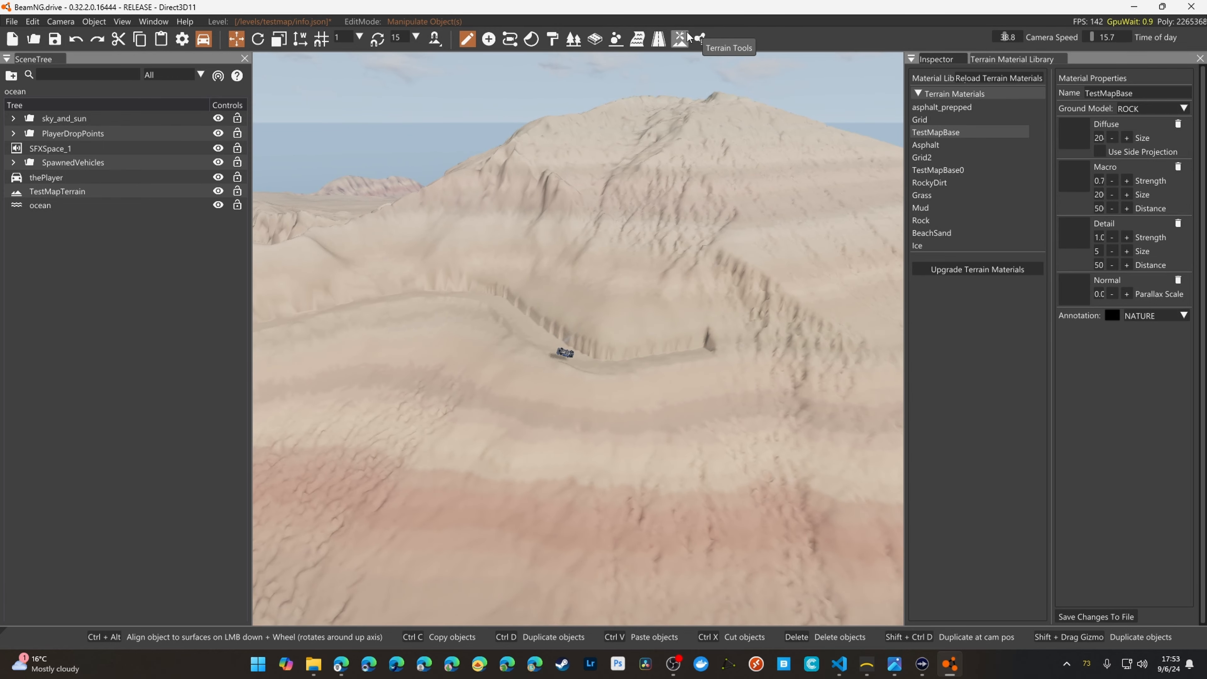
Add Grass, Rock and RockyDirt to the map's paintable materials in the Terrain Painter
left_click(680, 39)
left_click(408, 64)
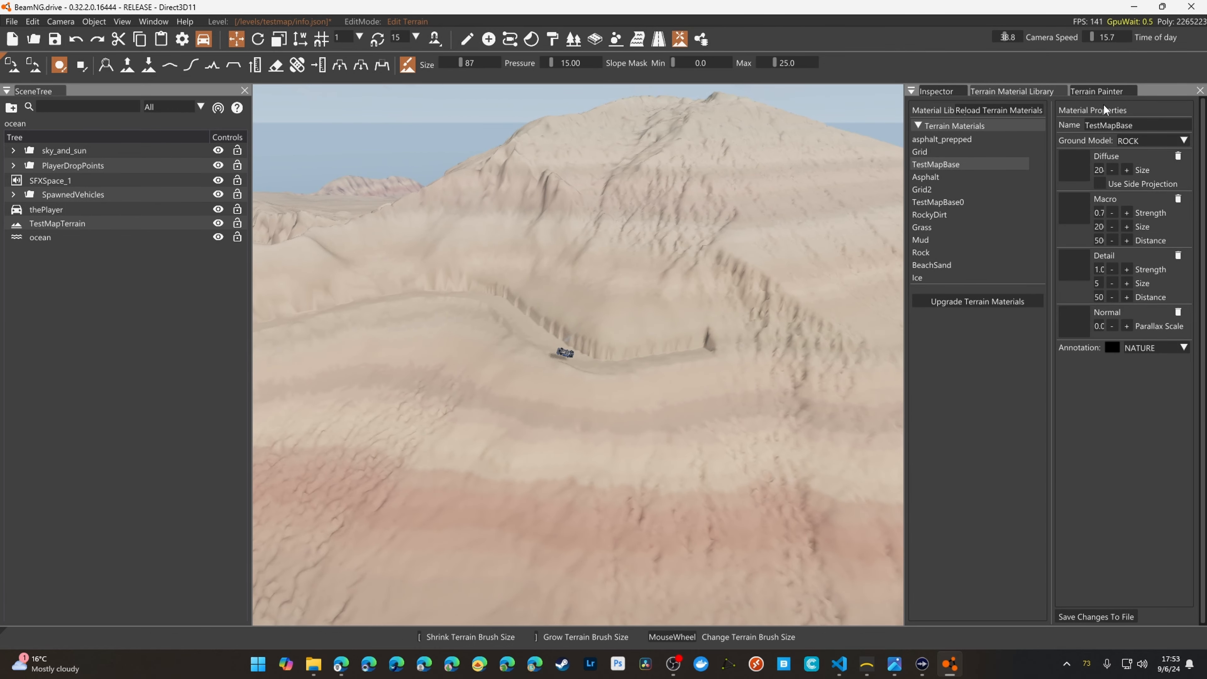
left_click(1096, 92)
left_click(1000, 341)
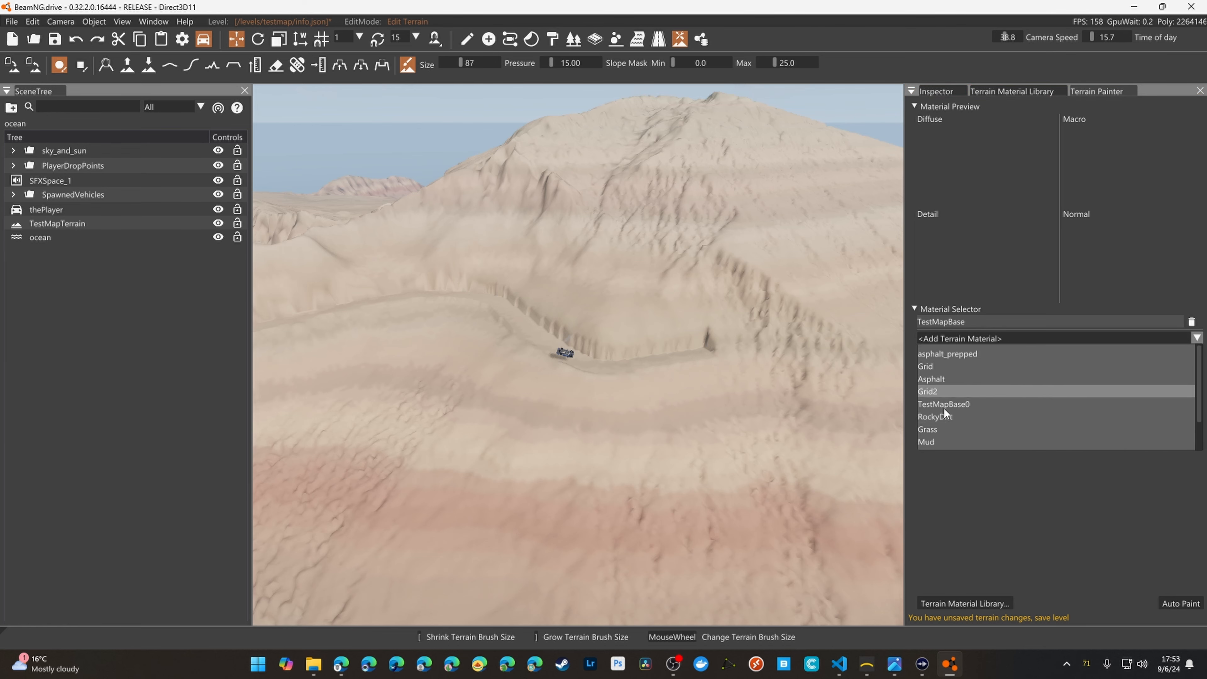
left_click(942, 428)
left_click(975, 354)
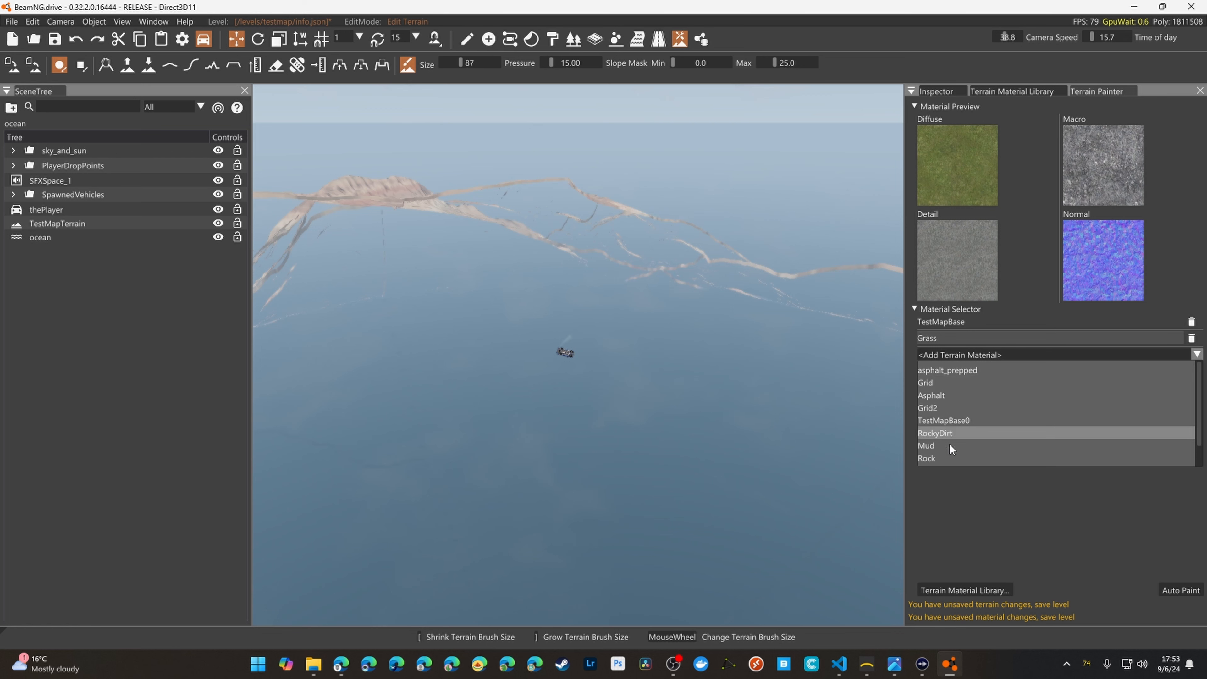
left_click(945, 459)
left_click(961, 370)
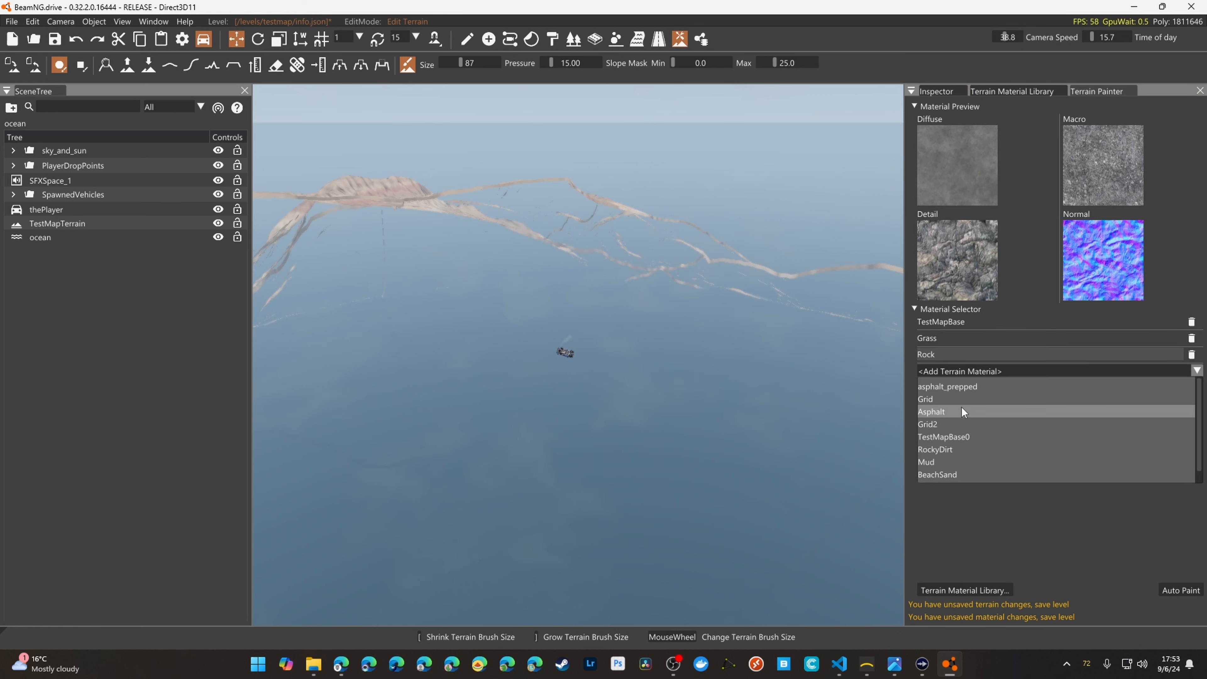
left_click(958, 452)
Try painting Grass around the road ledge with the slope mask at 0 to 25, and undo it
right_click_drag(765, 342, 737, 409)
key("w")
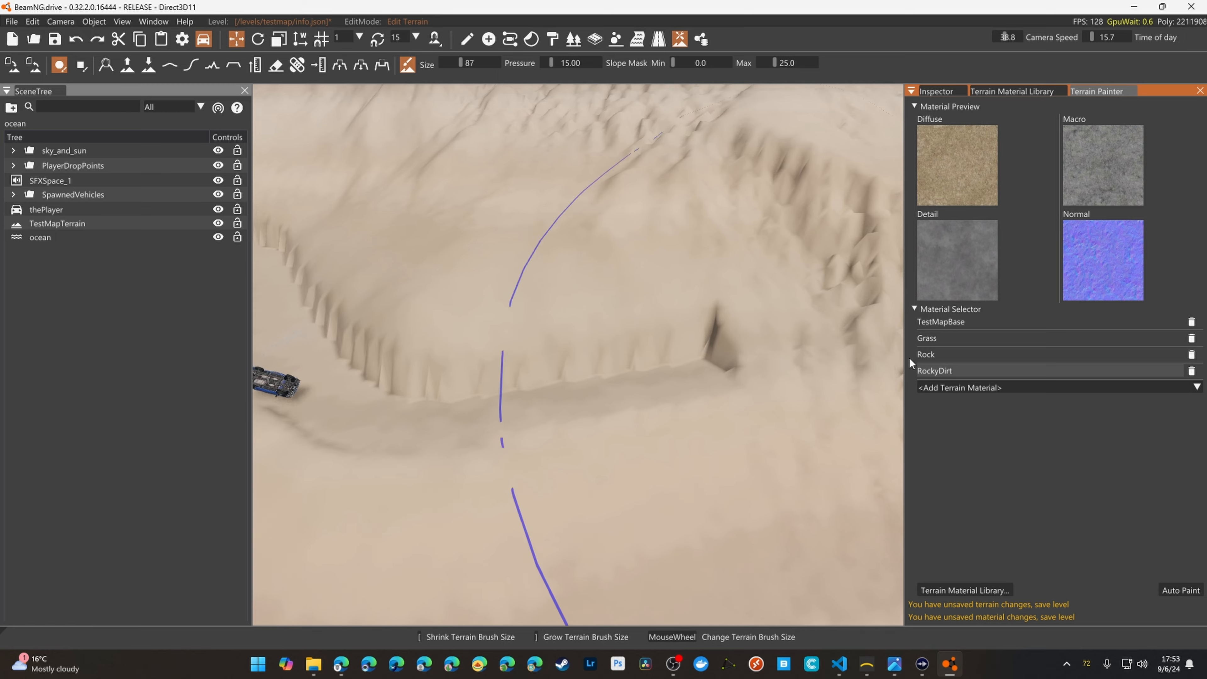
left_click(937, 337)
key("s")
mouse_move(675, 359)
right_mouse_down()
mouse_move(664, 337)
mouse_move(647, 365)
right_mouse_up()
key("s")
mouse_move(721, 365)
left_mouse_down()
mouse_move(634, 323)
mouse_move(540, 319)
mouse_move(547, 372)
left_mouse_up()
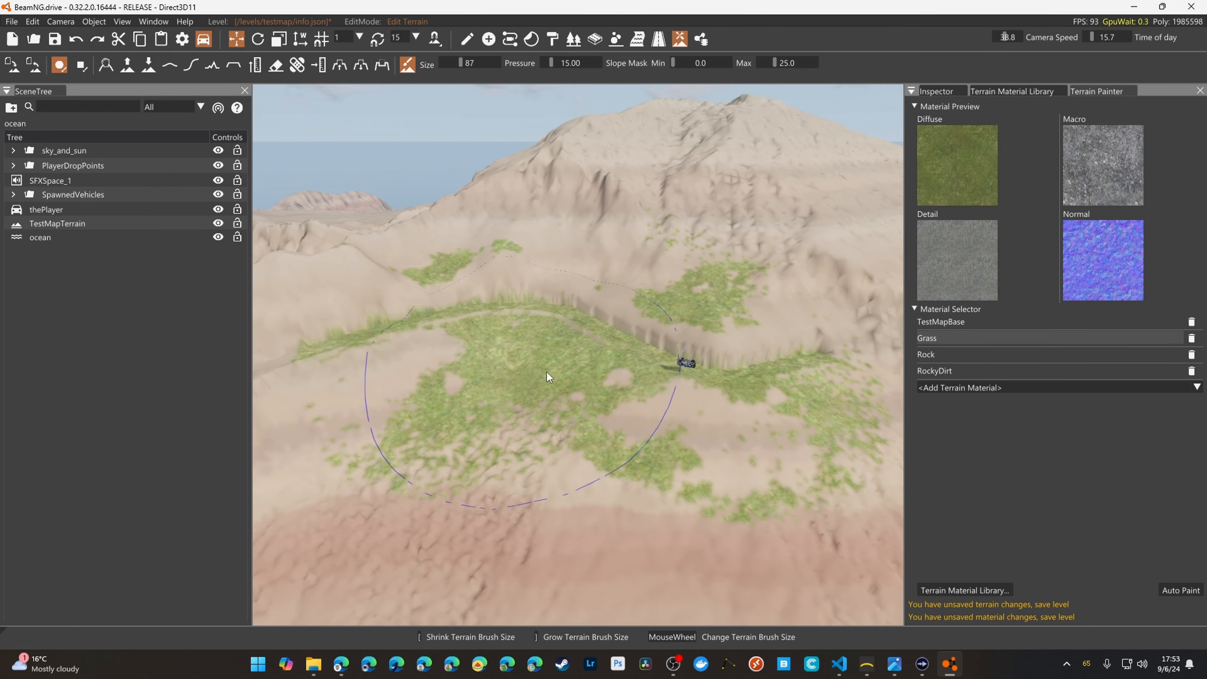
right_click_drag(547, 372, 590, 366)
key("w")
key("ctrl+z")
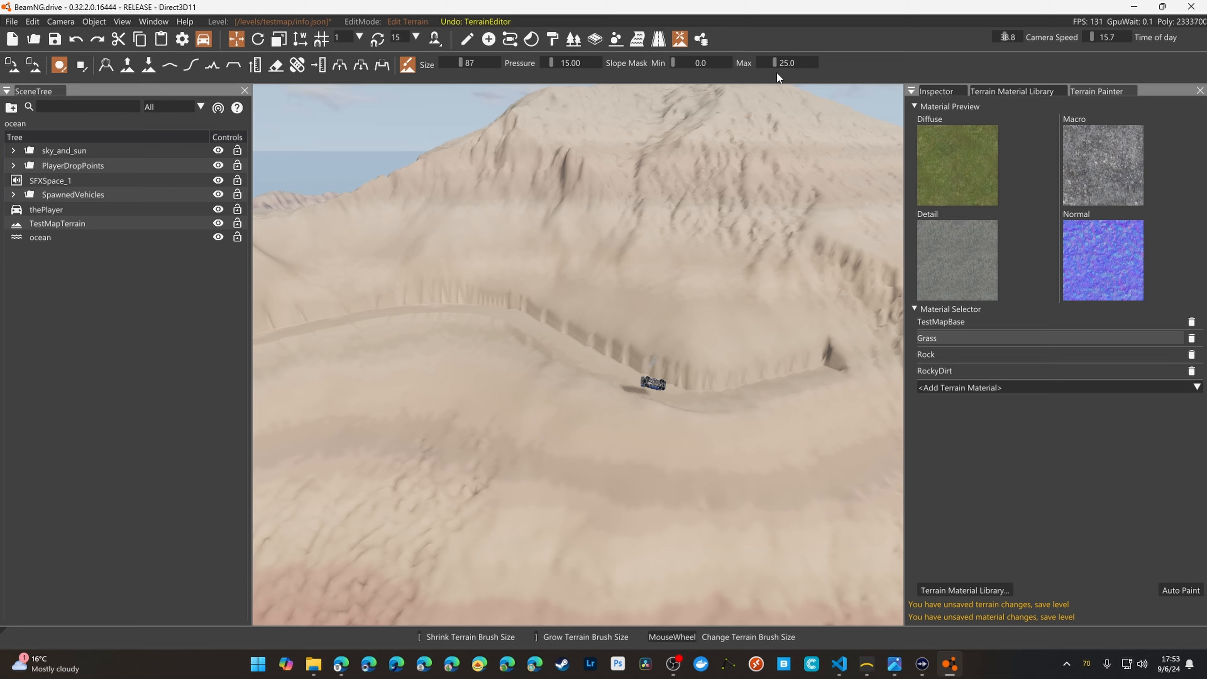
Try painting Grass over all slopes around the ledge with the slope mask maximum at 90, and undo it
key("s")
mouse_move(722, 335)
right_mouse_down()
mouse_move(718, 359)
mouse_move(753, 366)
right_mouse_up()
mouse_move(756, 366)
left_mouse_down()
mouse_move(543, 307)
mouse_move(383, 353)
left_mouse_up()
right_click_drag(680, 335, 629, 339)
left_click_drag(630, 339, 404, 363)
mouse_move(532, 360)
right_mouse_down()
mouse_move(512, 360)
mouse_move(557, 359)
right_mouse_up()
key("w")
left_click_drag(553, 359, 340, 363)
key("s")
mouse_move(613, 328)
right_mouse_down()
mouse_move(698, 321)
mouse_move(779, 351)
right_mouse_up()
key("w")
key("w")
mouse_move(613, 349)
right_mouse_down()
mouse_move(639, 365)
mouse_move(671, 341)
right_mouse_up()
key("ctrl+z")
key("s")
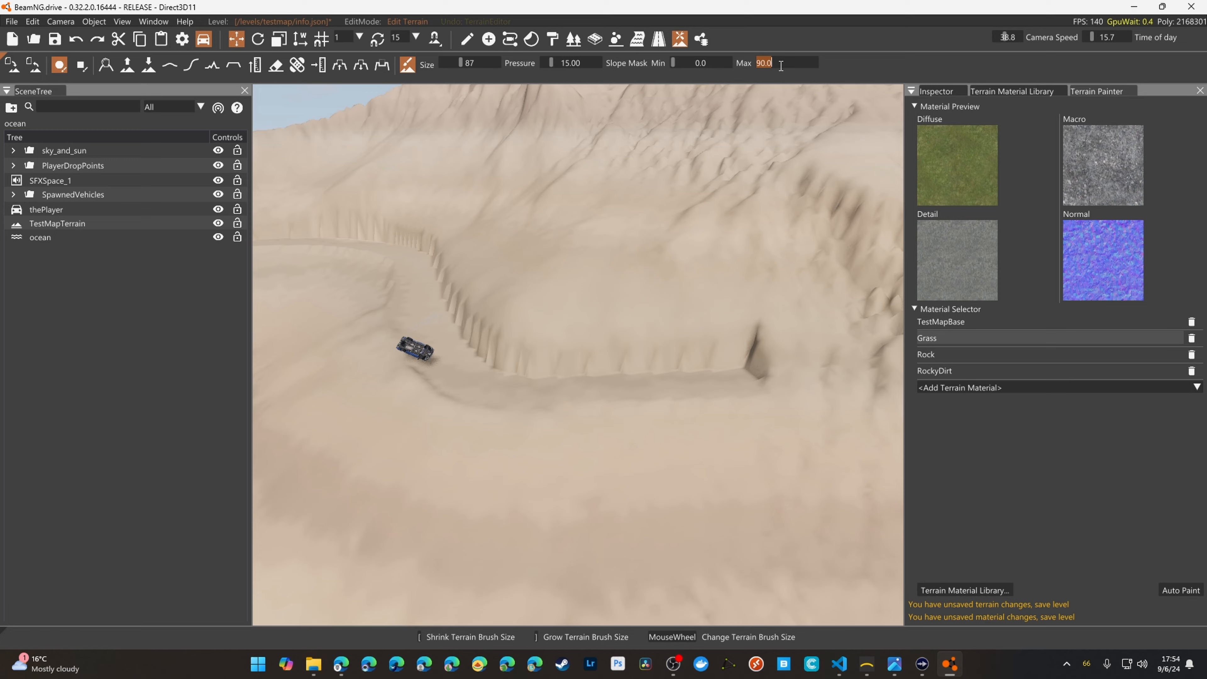
Return the slope mask maximum to 25, try painting Grass on the gentler ground again, and undo the strokes
left_click_drag(658, 420, 613, 368)
right_click_drag(613, 368, 596, 363)
key("s")
mouse_move(596, 363)
left_mouse_down()
mouse_move(541, 352)
mouse_move(474, 274)
left_mouse_up()
key("s")
right_click_drag(600, 330, 565, 346)
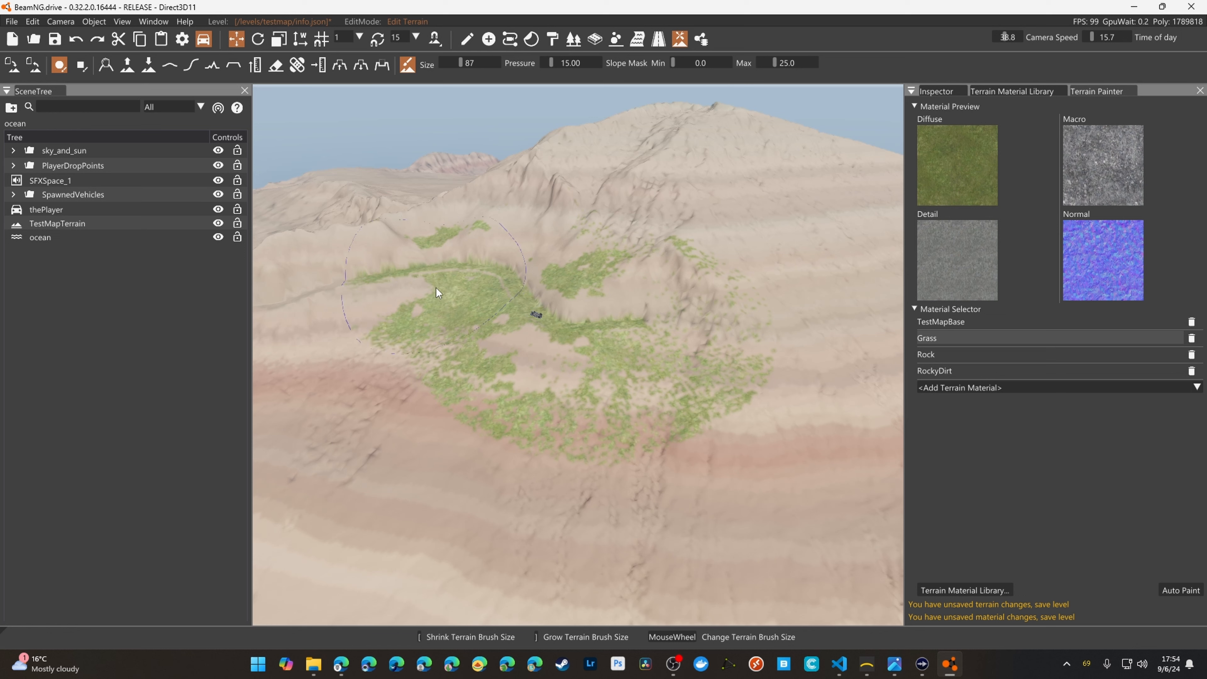
mouse_move(680, 298)
left_mouse_down()
mouse_move(755, 368)
mouse_move(682, 427)
left_mouse_up()
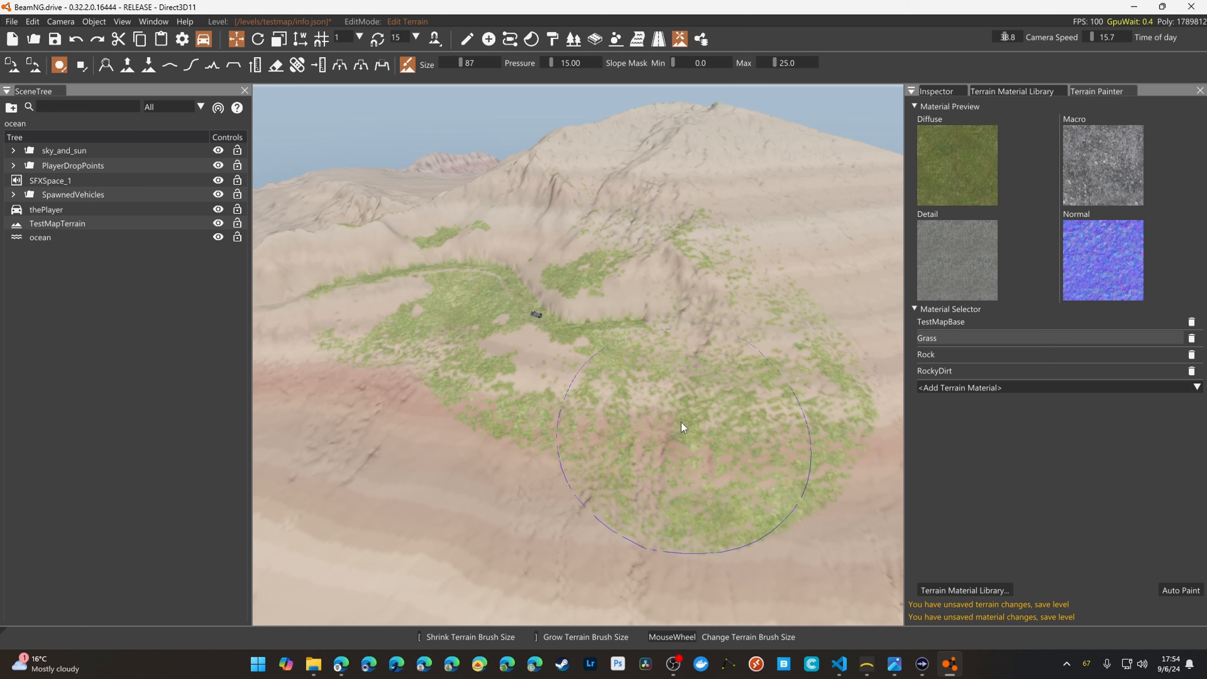
key("ctrl+z")
key("ctrl+z")
key("ctrl+z")
Set the slope mask to 25 to 90, try painting Grass on the steep faces, and undo the strokes
left_click_drag(775, 63, 869, 61)
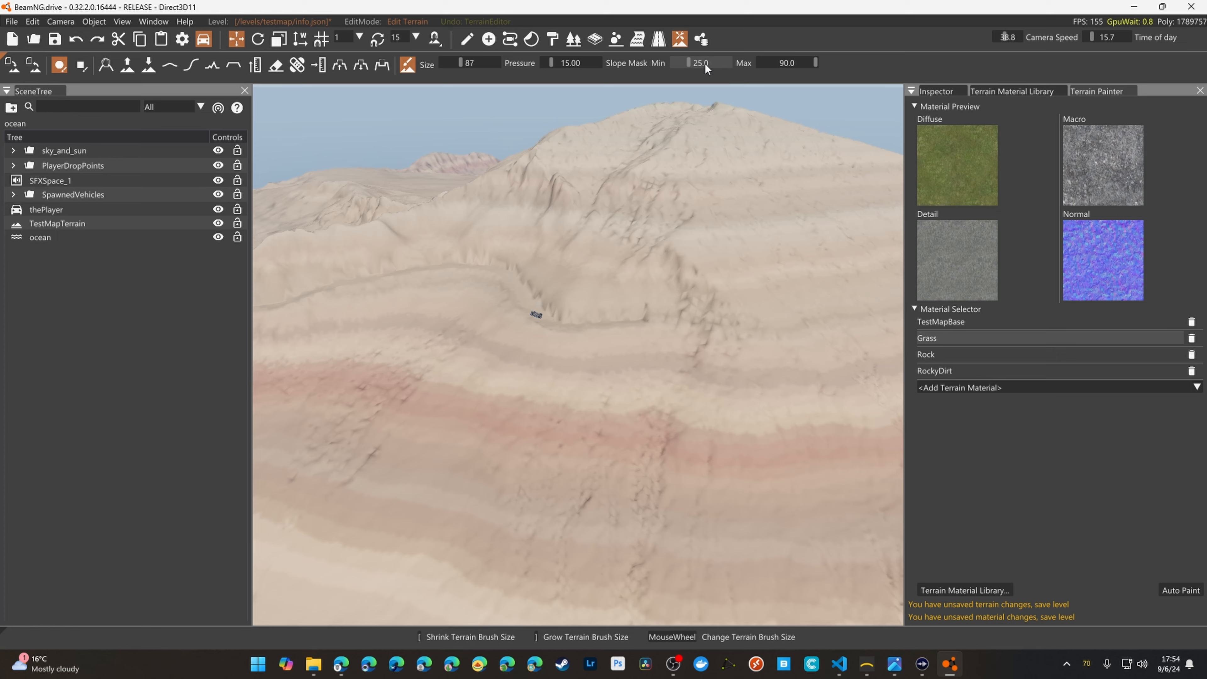
mouse_move(564, 321)
left_mouse_down()
mouse_move(510, 285)
mouse_move(396, 290)
left_mouse_up()
key("w")
mouse_move(395, 290)
right_mouse_down()
mouse_move(565, 288)
mouse_move(570, 271)
right_mouse_up()
left_click_drag(570, 272, 458, 307)
right_click_drag(458, 306, 428, 307)
left_click_drag(428, 307, 443, 341)
mouse_move(672, 342)
right_mouse_down()
mouse_move(727, 344)
mouse_move(683, 294)
right_mouse_up()
key("d")
key("ctrl+z")
key("ctrl+z")
key("ctrl+z")
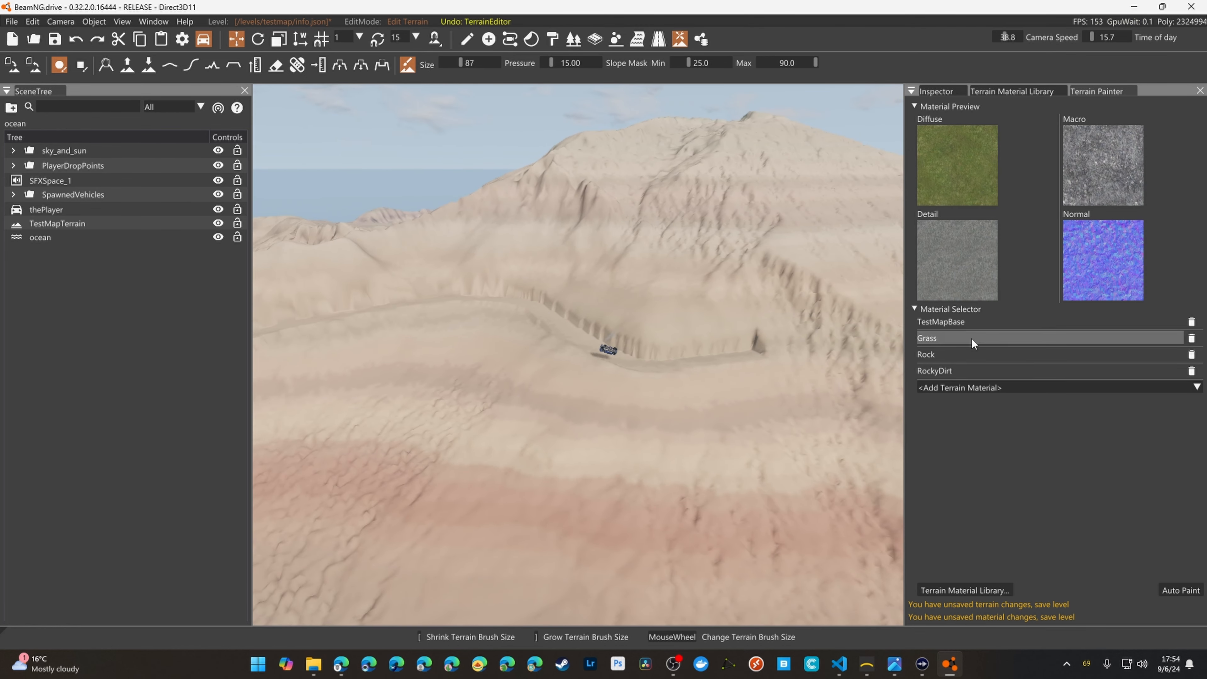
Paint Rock on the steep slopes along the whole road ledge at pressure 100 with the slope mask at 25 to 90
left_click(972, 355)
left_click_drag(804, 390, 671, 349)
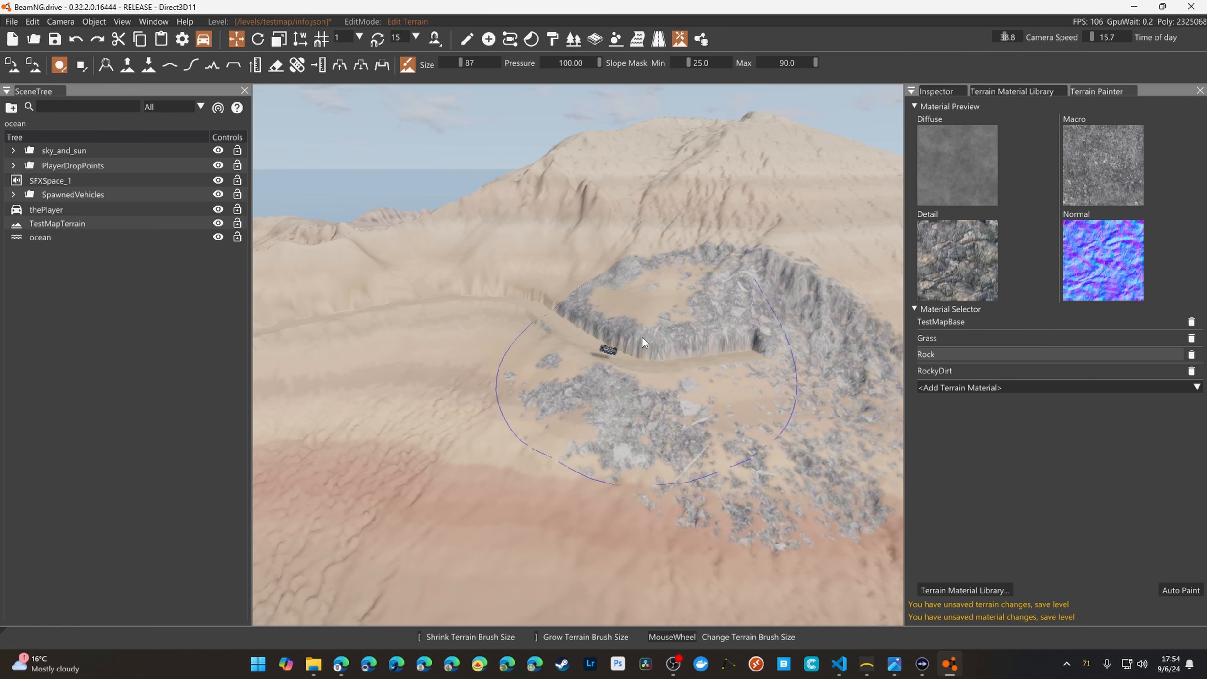
left_click_drag(647, 338, 453, 315)
right_click_drag(641, 297, 599, 297)
left_click_drag(566, 297, 353, 299)
right_click_drag(703, 304, 628, 309)
left_click_drag(556, 312, 495, 310)
right_click_drag(523, 210, 563, 205)
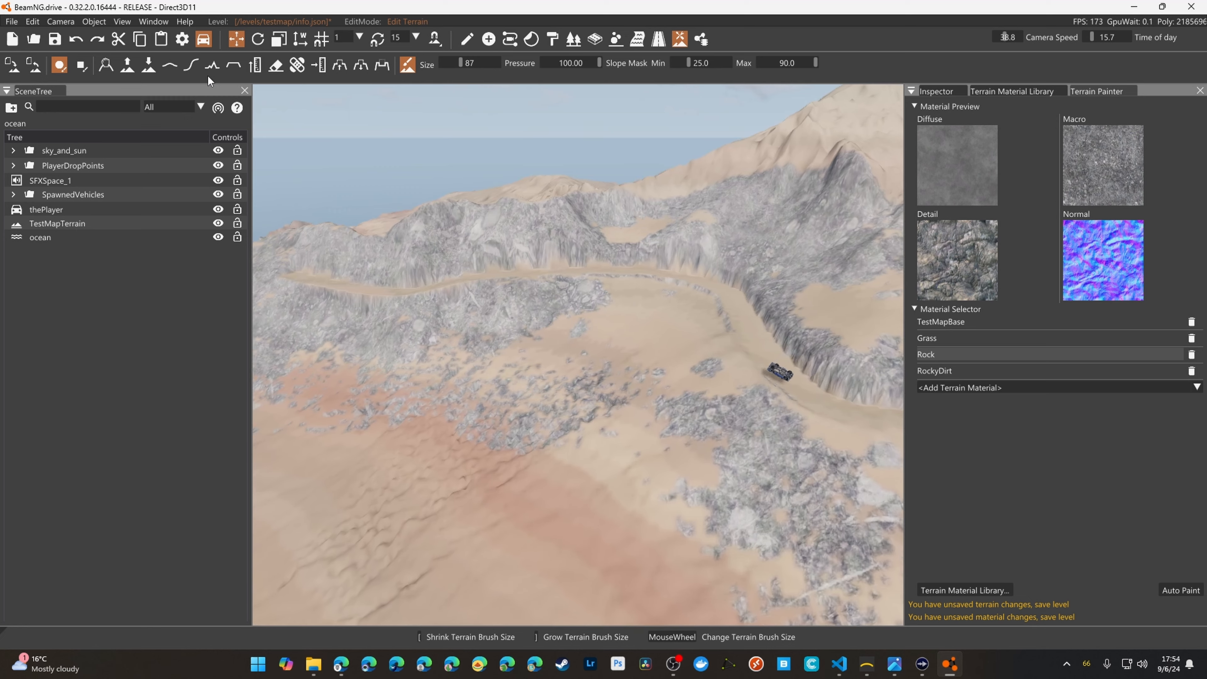
Try smoothing the terrain along the rocky banks of the ledge and set the brush pressure to 15
left_click(171, 65)
left_click_drag(810, 398, 369, 265)
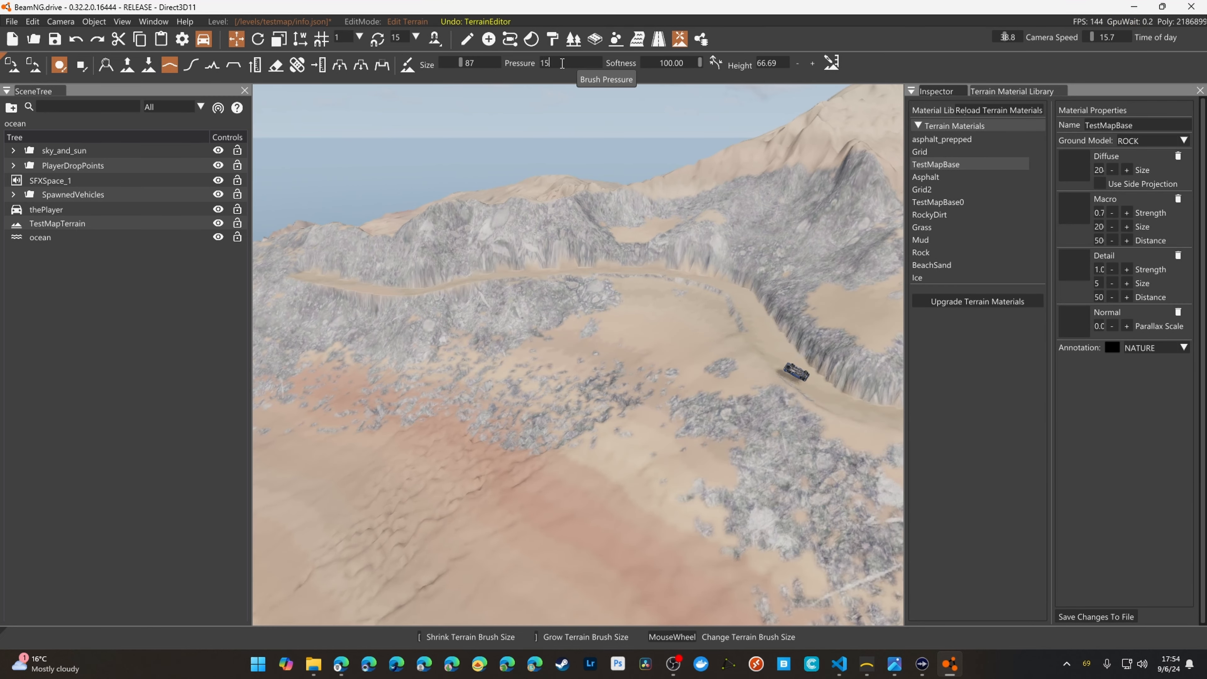
right_click_drag(333, 252, 490, 248)
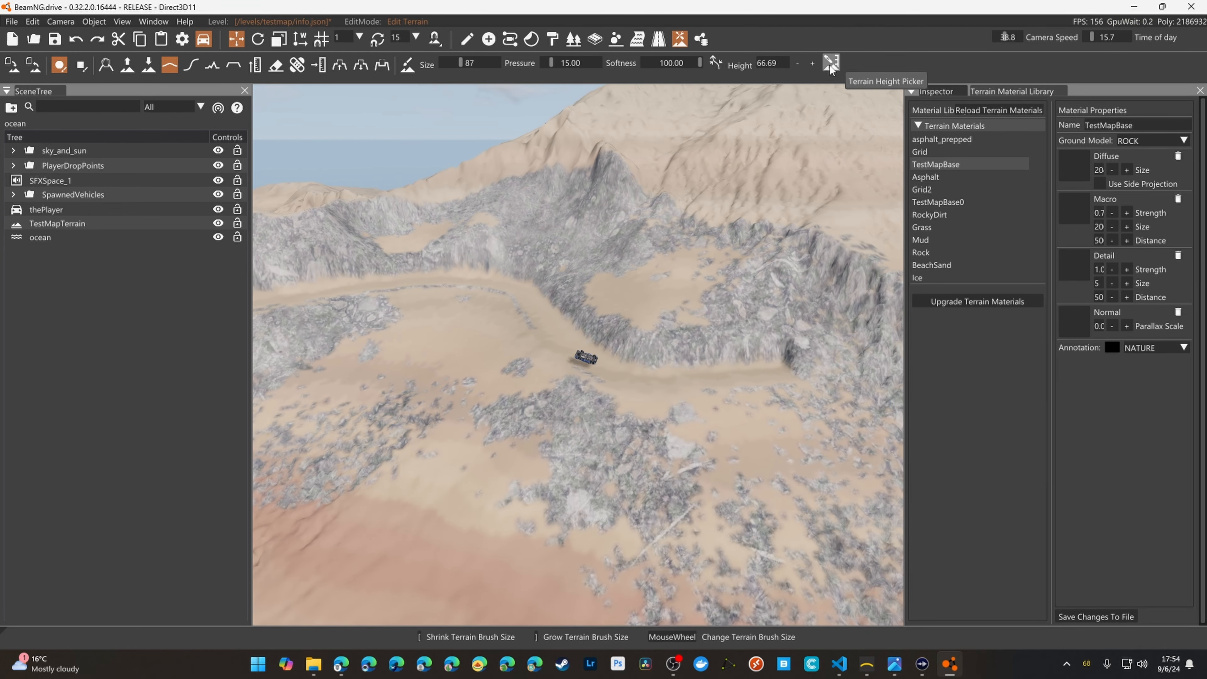
Return to terrain painting and set the slope mask to 0 to 25
left_click(408, 65)
right_click_drag(713, 333, 542, 350)
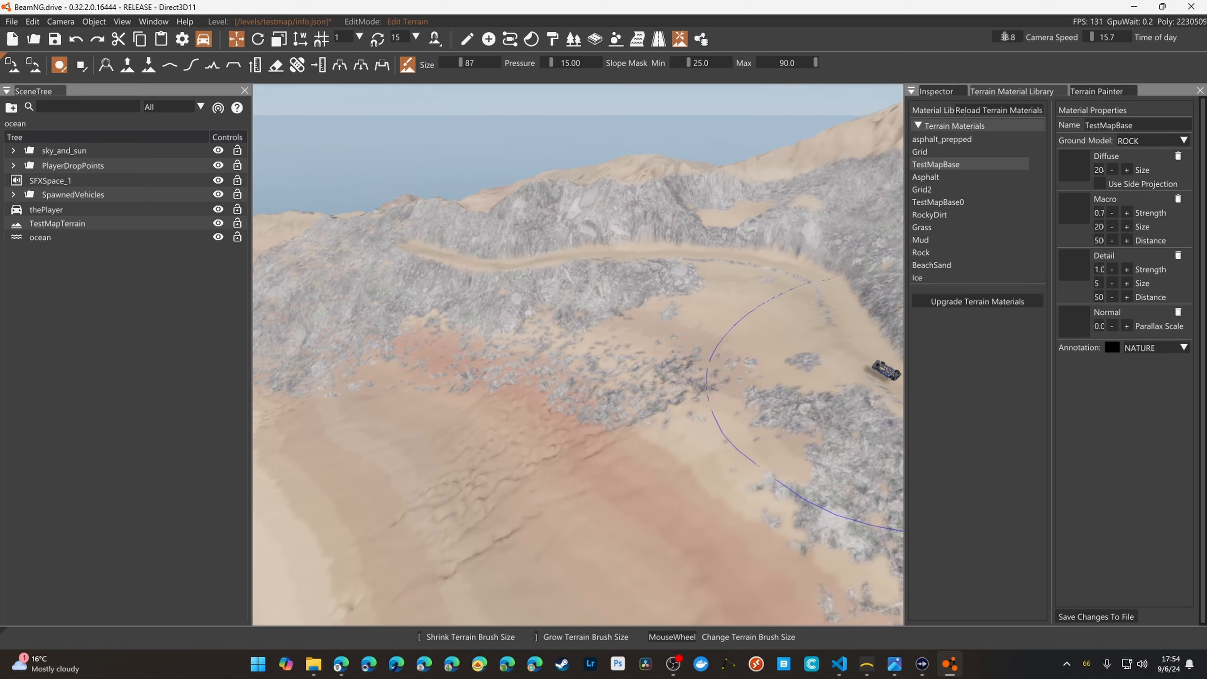
right_click_drag(646, 299, 717, 299)
mouse_move(583, 310)
right_mouse_down()
mouse_move(660, 340)
mouse_move(641, 349)
mouse_move(689, 352)
mouse_move(632, 324)
mouse_move(689, 314)
right_mouse_up()
key("w")
key("s")
key("s")
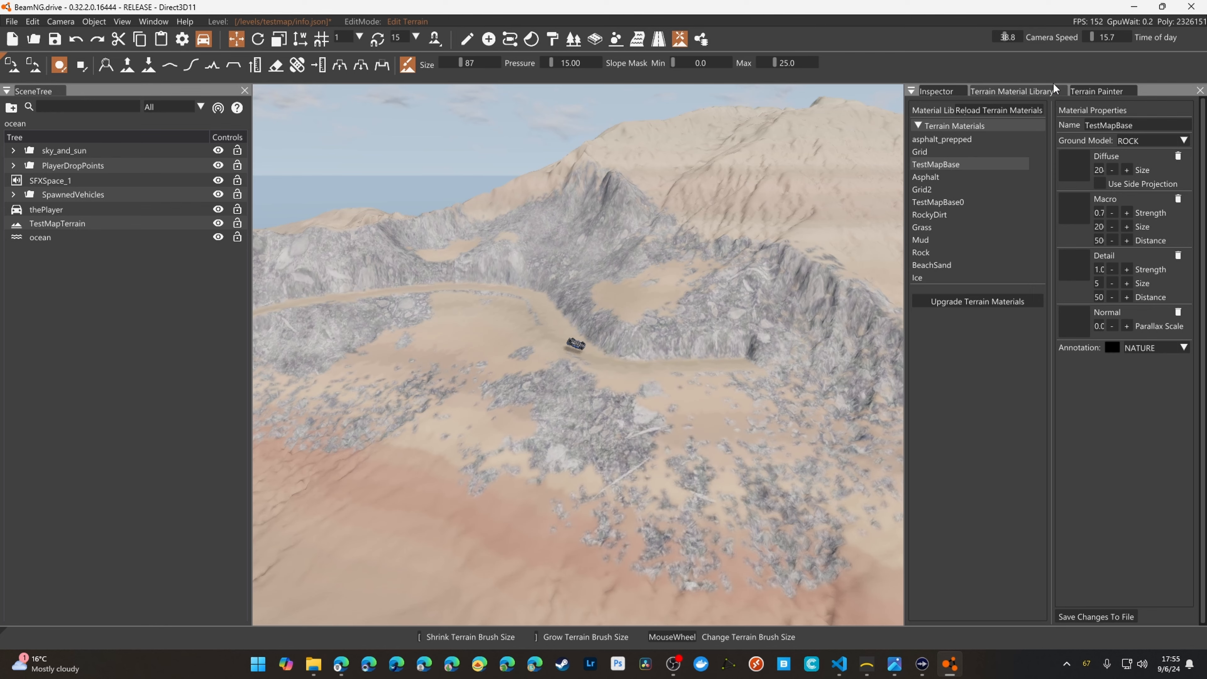
Paint RockyDirt over the gentle slopes around the road ledge
left_click(1122, 91)
left_click(998, 368)
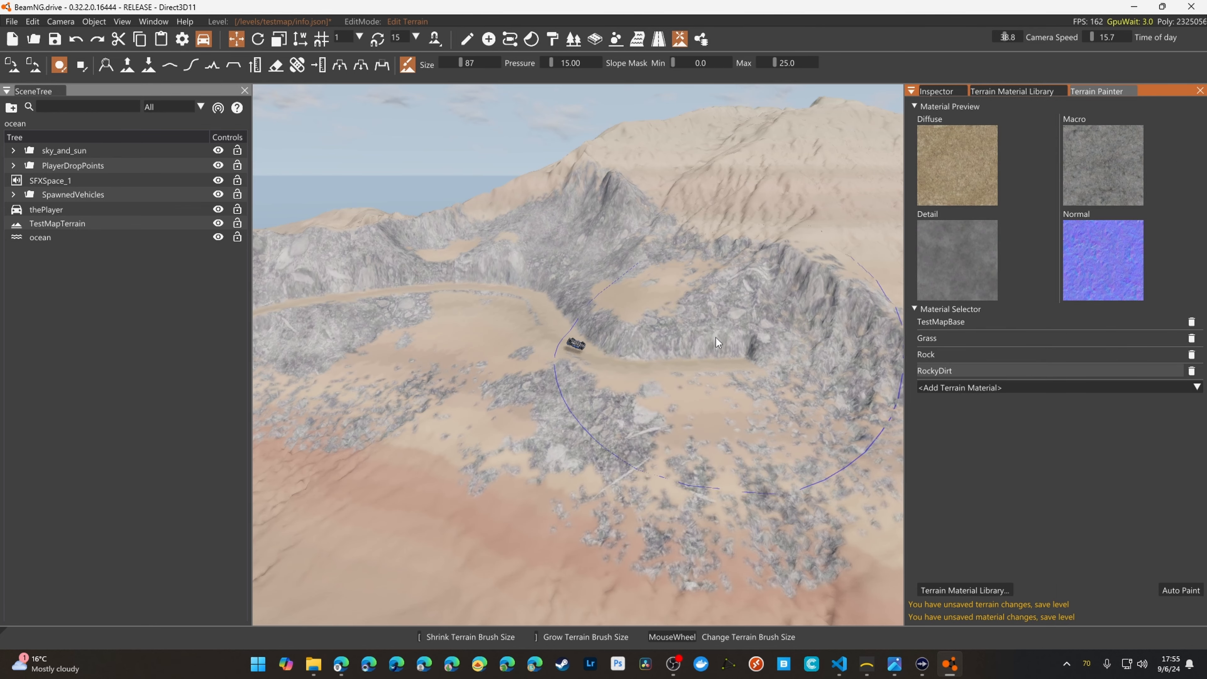
mouse_move(716, 337)
left_mouse_down()
mouse_move(484, 274)
mouse_move(359, 342)
mouse_move(635, 443)
mouse_move(784, 427)
left_mouse_up()
right_click_drag(784, 428, 665, 435)
mouse_move(666, 435)
left_mouse_down()
mouse_move(524, 365)
mouse_move(423, 376)
mouse_move(580, 433)
left_mouse_up()
mouse_move(580, 432)
right_mouse_down()
mouse_move(540, 431)
mouse_move(473, 366)
right_mouse_up()
Paint Grass over the gentle slopes around the road ledge, keeping the slope mask at 0 to 25
right_click_drag(335, 300, 905, 342)
key("w")
left_click(949, 342)
key("s")
mouse_move(760, 503)
right_mouse_down()
mouse_move(733, 486)
mouse_move(752, 465)
right_mouse_up()
mouse_move(752, 465)
left_mouse_down()
mouse_move(677, 436)
mouse_move(683, 309)
mouse_move(555, 292)
mouse_move(490, 332)
mouse_move(561, 452)
mouse_move(387, 427)
mouse_move(715, 512)
mouse_move(798, 469)
left_mouse_up()
key("a")
key("s")
key("w")
right_click_drag(799, 469, 827, 533)
right_click_drag(632, 309, 656, 359)
left_click_drag(656, 359, 495, 332)
key("w")
mouse_move(495, 332)
right_mouse_down()
mouse_move(500, 227)
mouse_move(612, 256)
mouse_move(632, 381)
mouse_move(508, 280)
mouse_move(701, 325)
right_mouse_up()
key("w")
key("s")
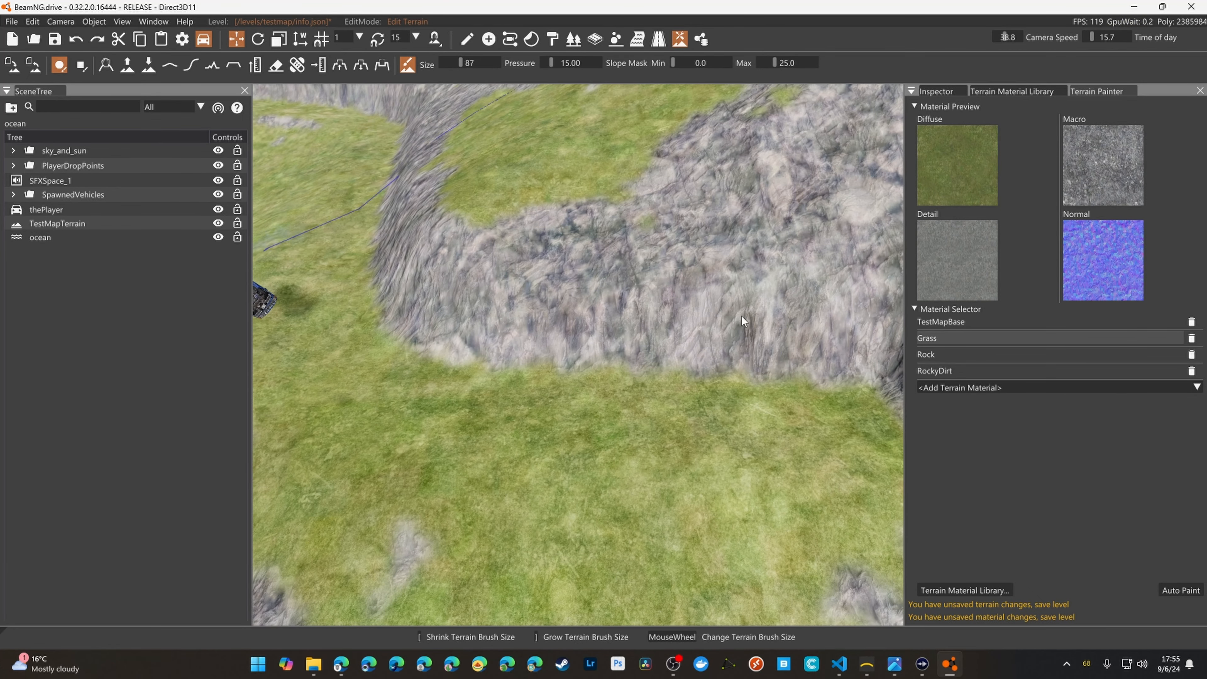
Add Asphalt to the map's paintable materials and set the painting brush to size 4 and pressure 100
left_click(969, 387)
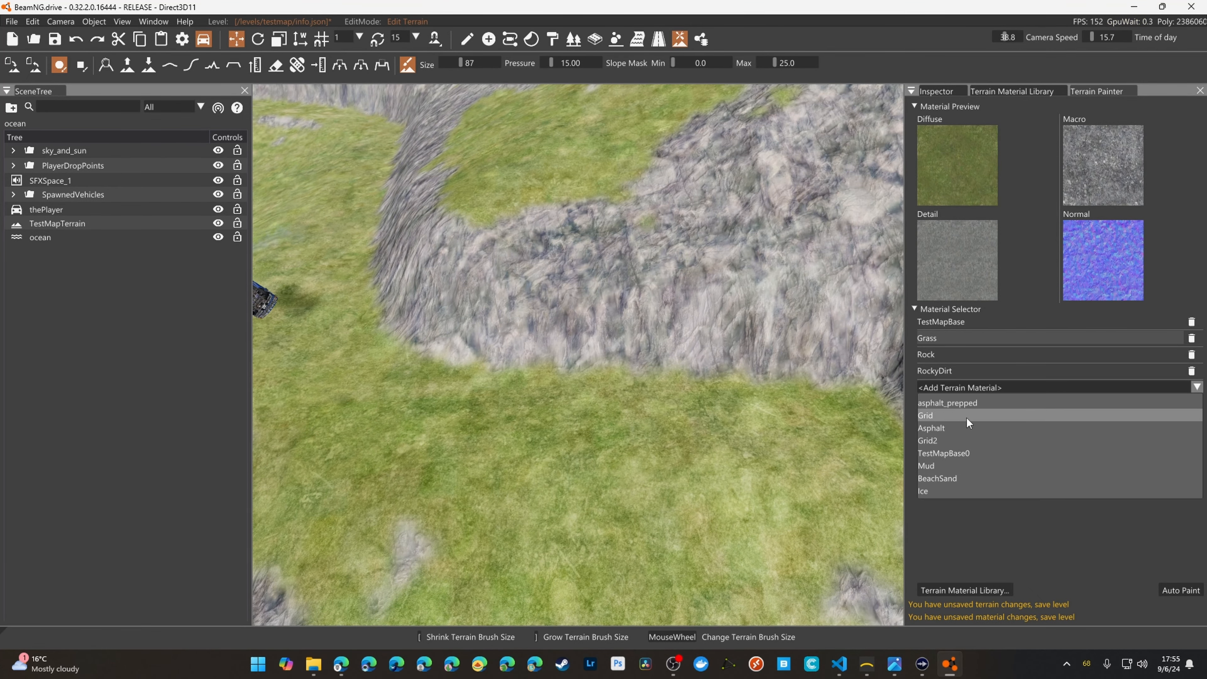
left_click(965, 427)
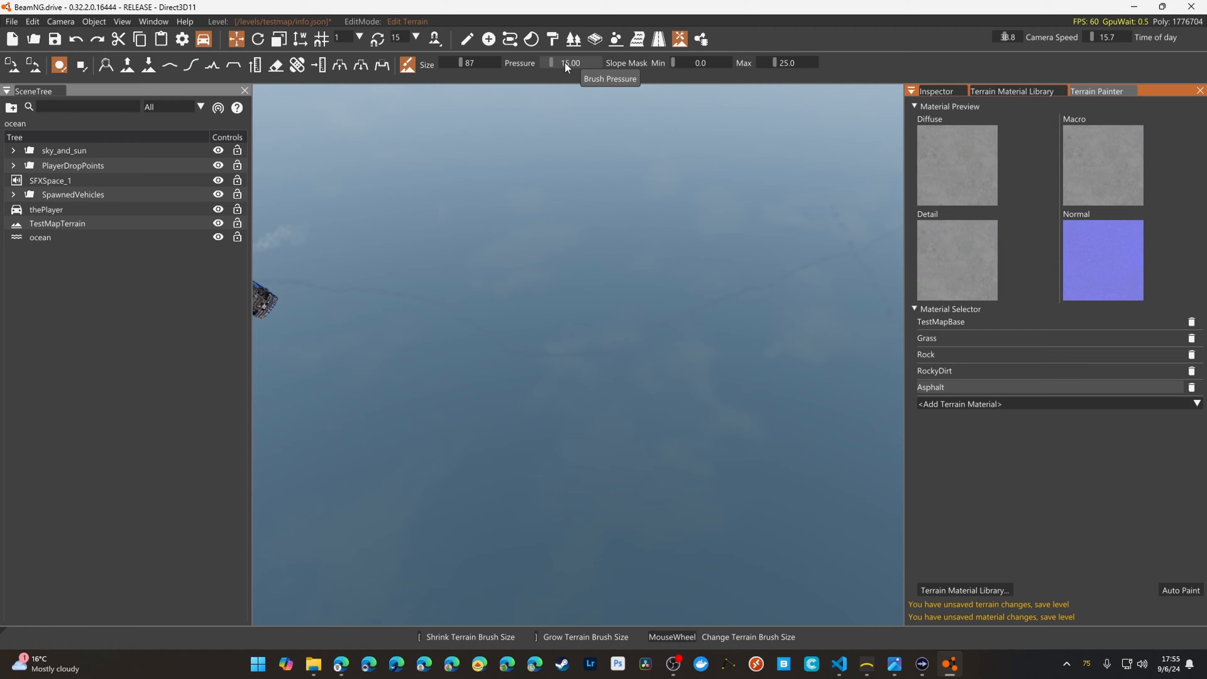
key("a")
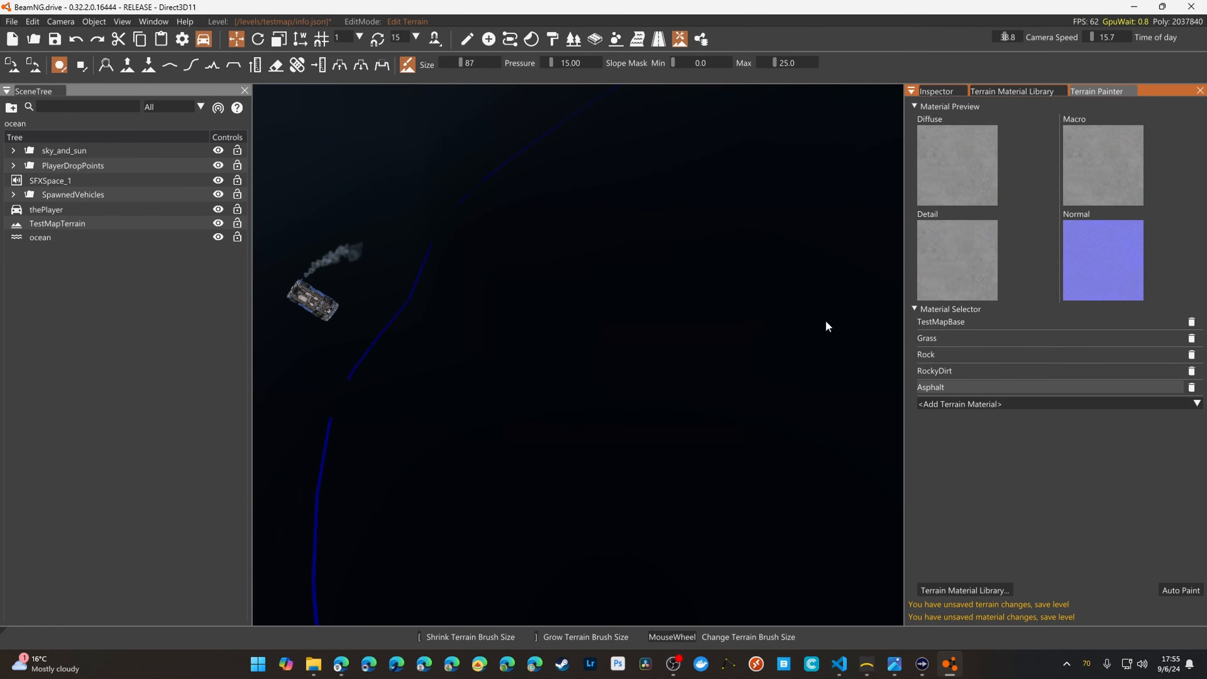
mouse_move(627, 285)
right_mouse_down()
mouse_move(625, 214)
mouse_move(660, 274)
mouse_move(627, 265)
right_mouse_up()
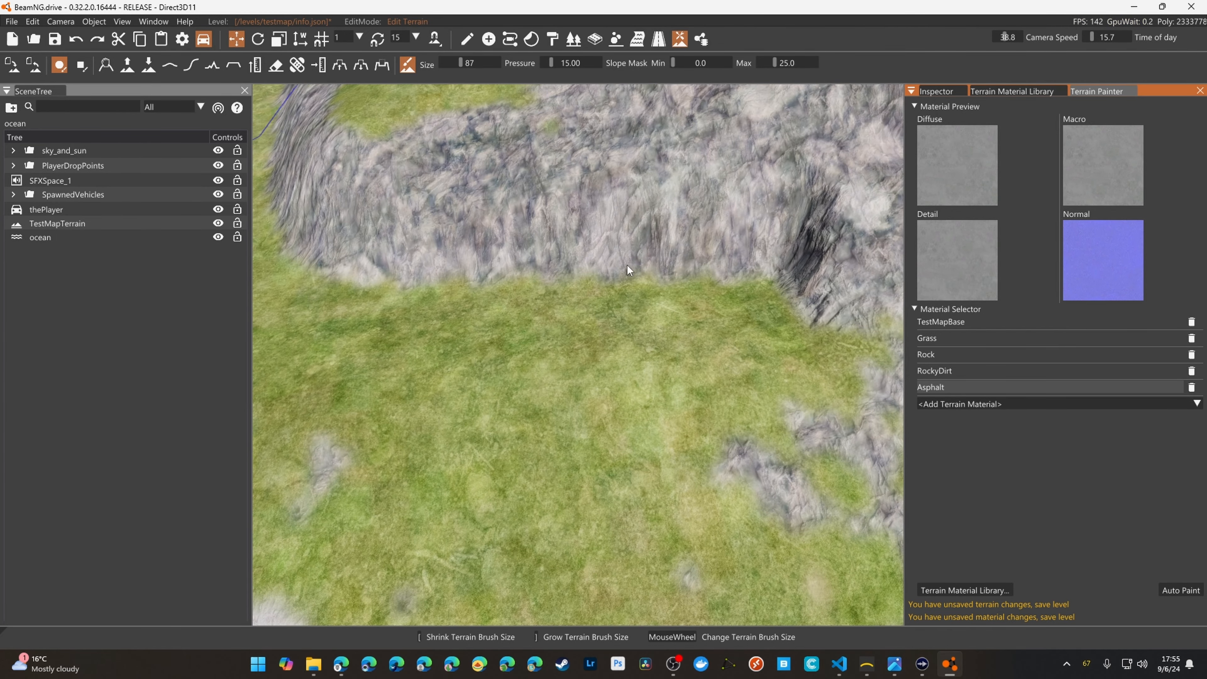
scroll(632, 309, "down", 15)
left_click_drag(594, 66, 604, 67)
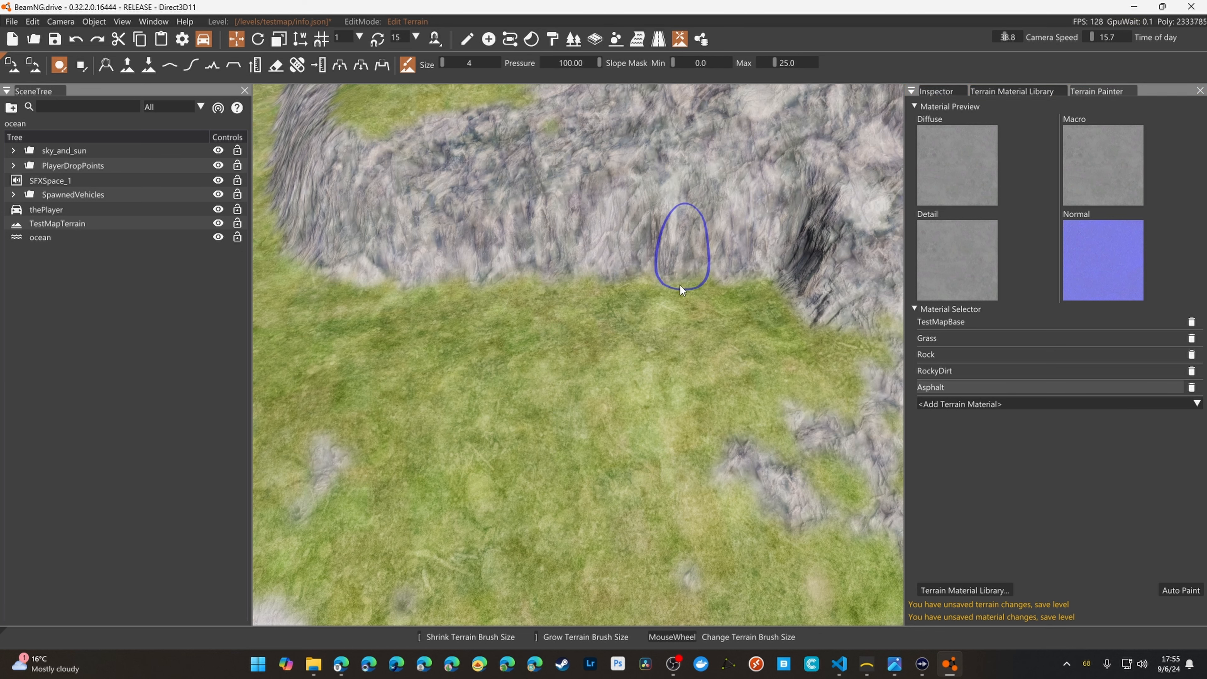
key("s")
key("a")
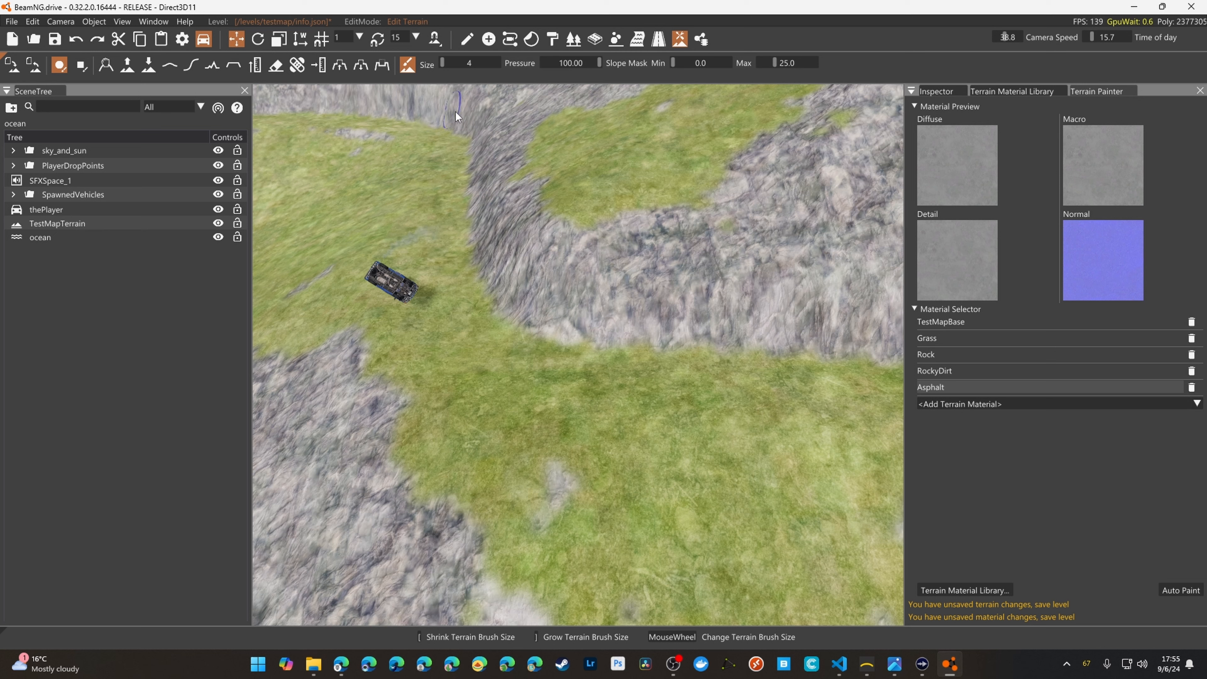
Start a decal road on the grassy ledge, running from the steep rock end to just before the bend
left_click(658, 39)
key("d")
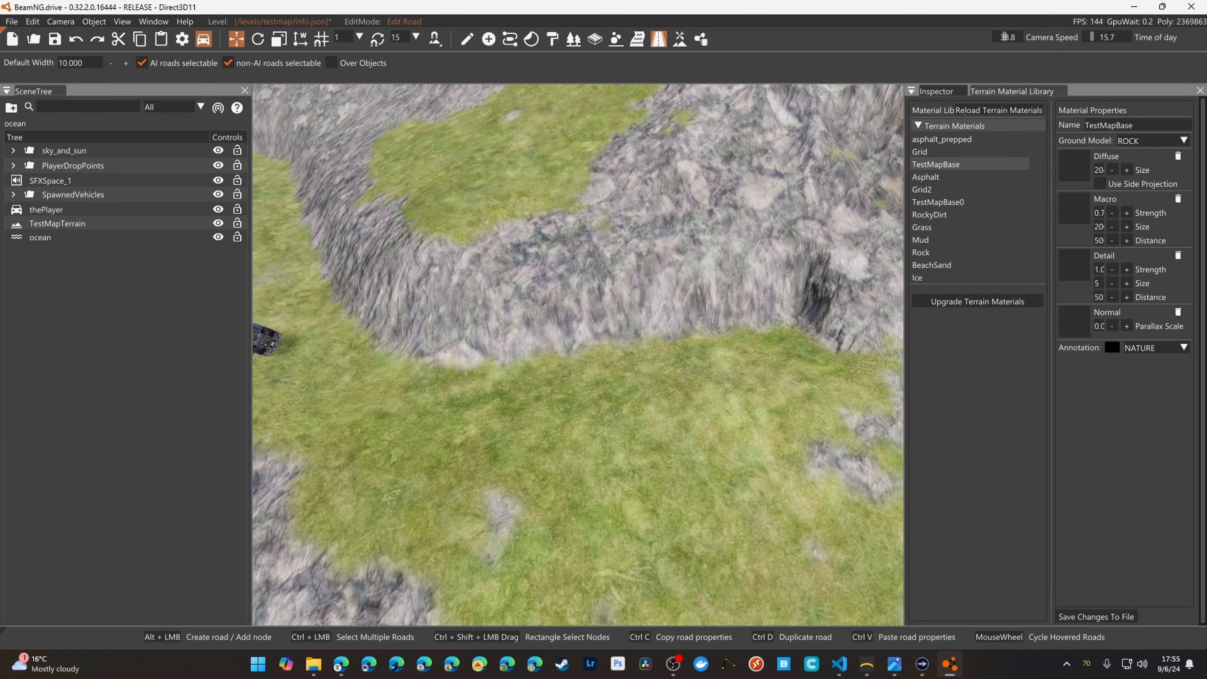
left_click(807, 294, "alt")
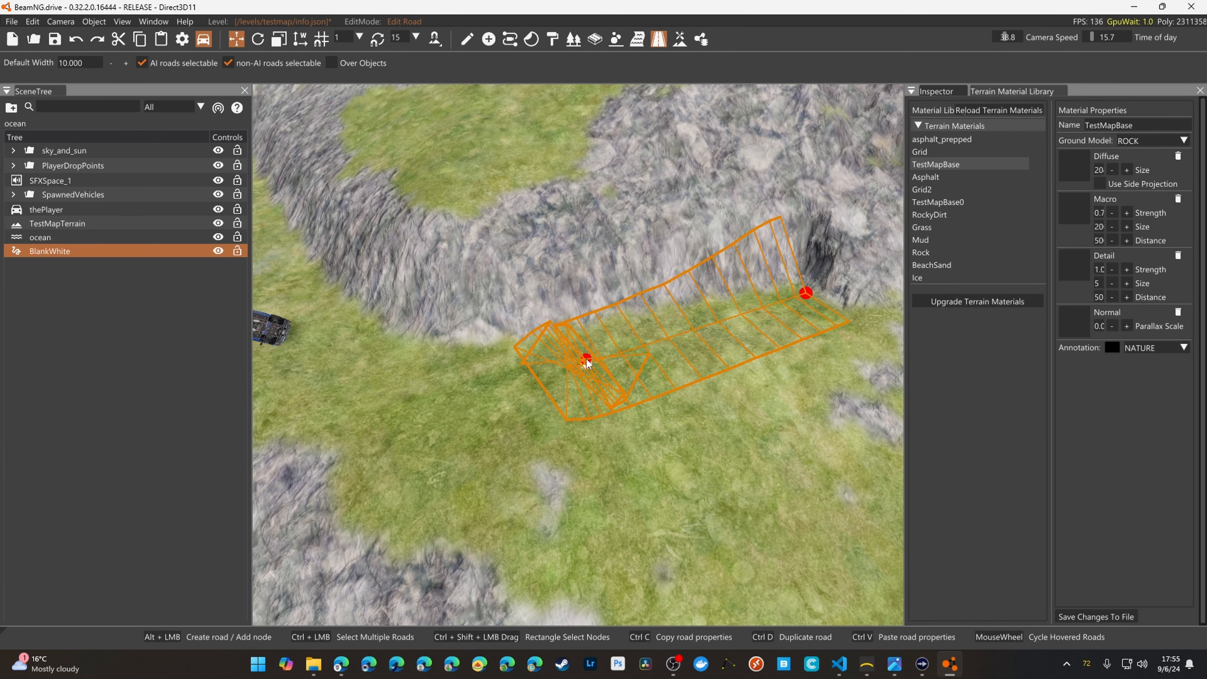
left_click(586, 363, "alt")
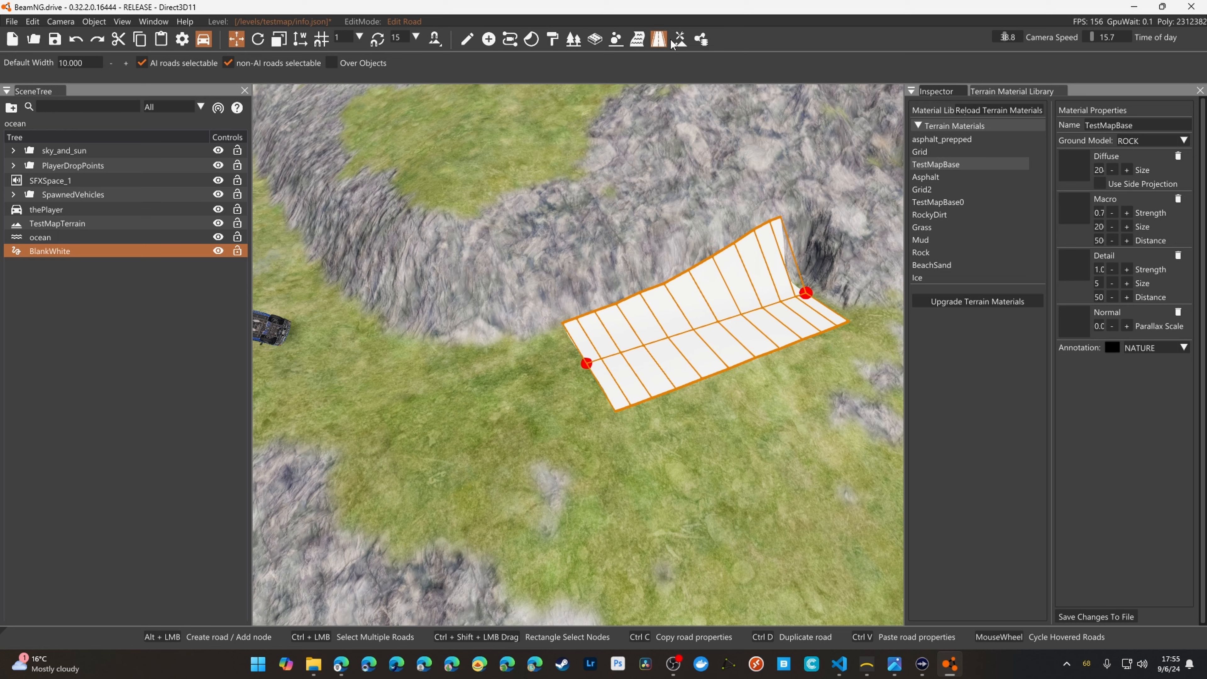
Extend the road around the bend and past the vehicle, adjusting the bend node to follow the grass ledge
key("s")
key("a")
left_click(715, 291)
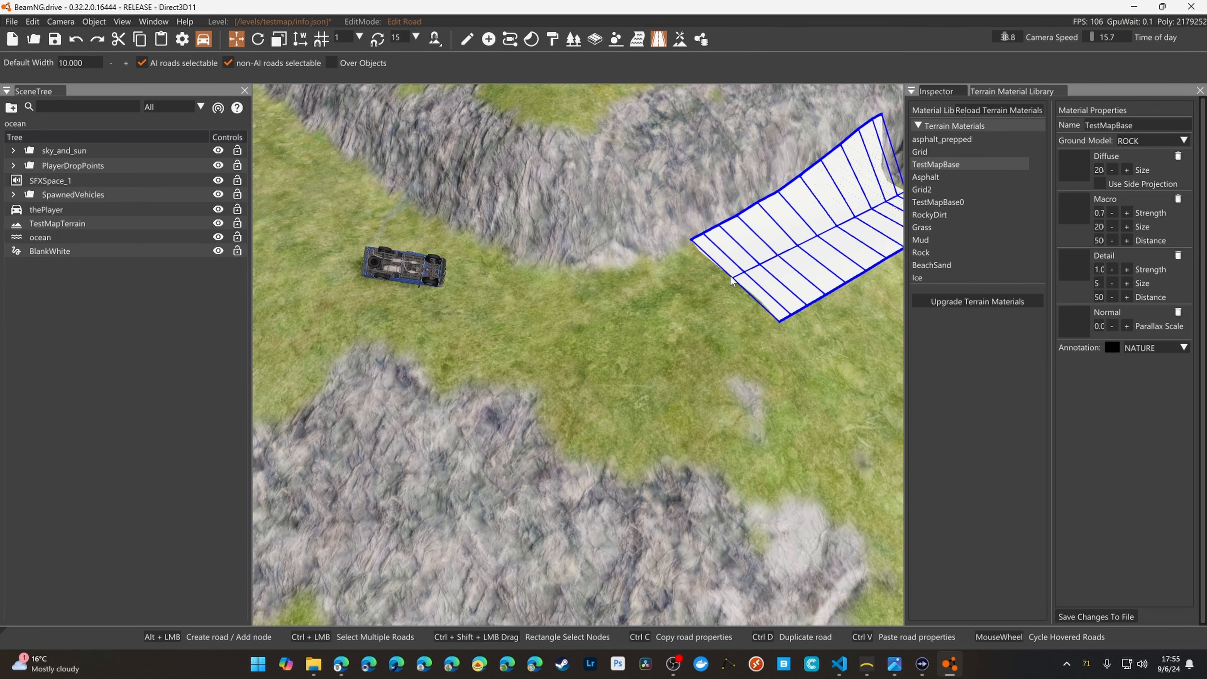
left_click(757, 275)
key("s")
key("a")
right_click_drag(757, 274, 724, 303)
left_click(780, 314)
left_click_drag(780, 319, 744, 350)
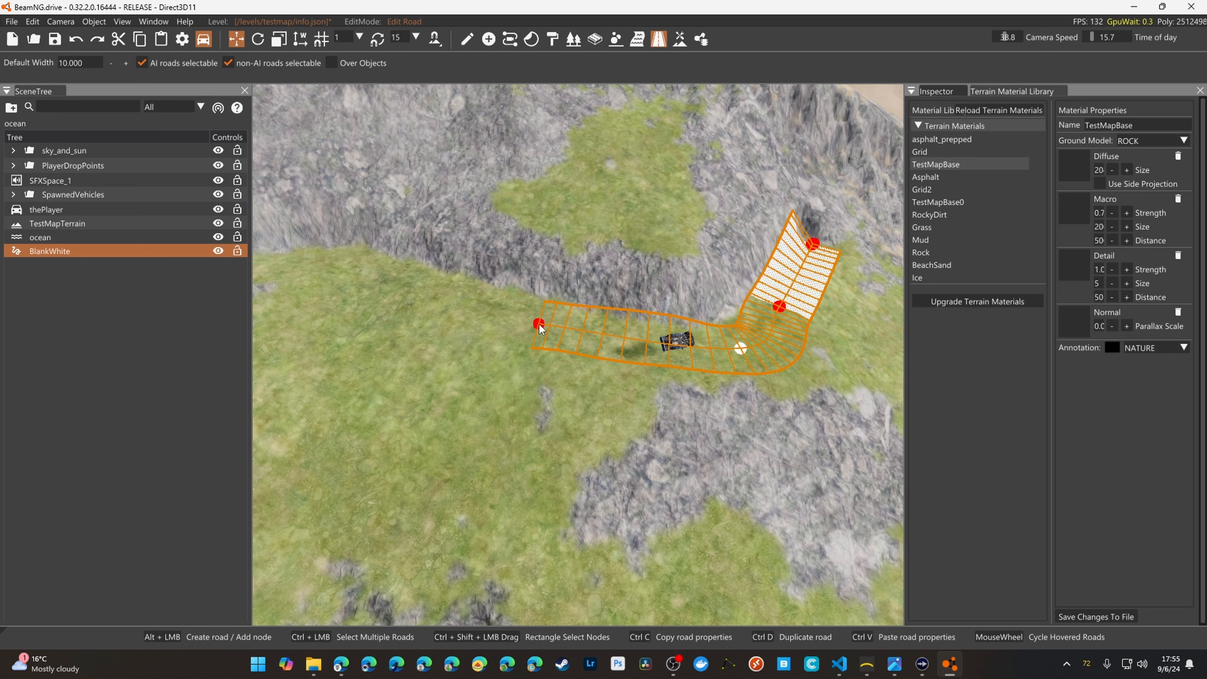
right_click_drag(760, 286, 653, 280)
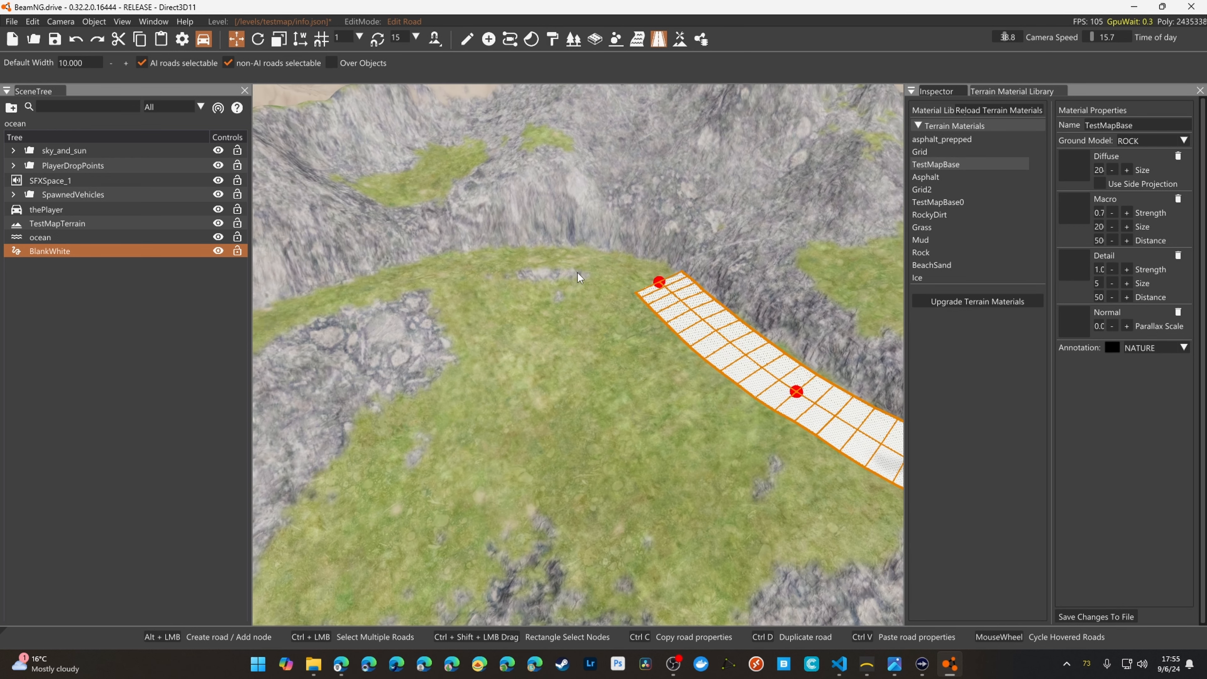
Continue the road with further nodes along the foot of the rock wall to the far side of the mountain
left_click(659, 281, "alt")
left_click(561, 260, "alt")
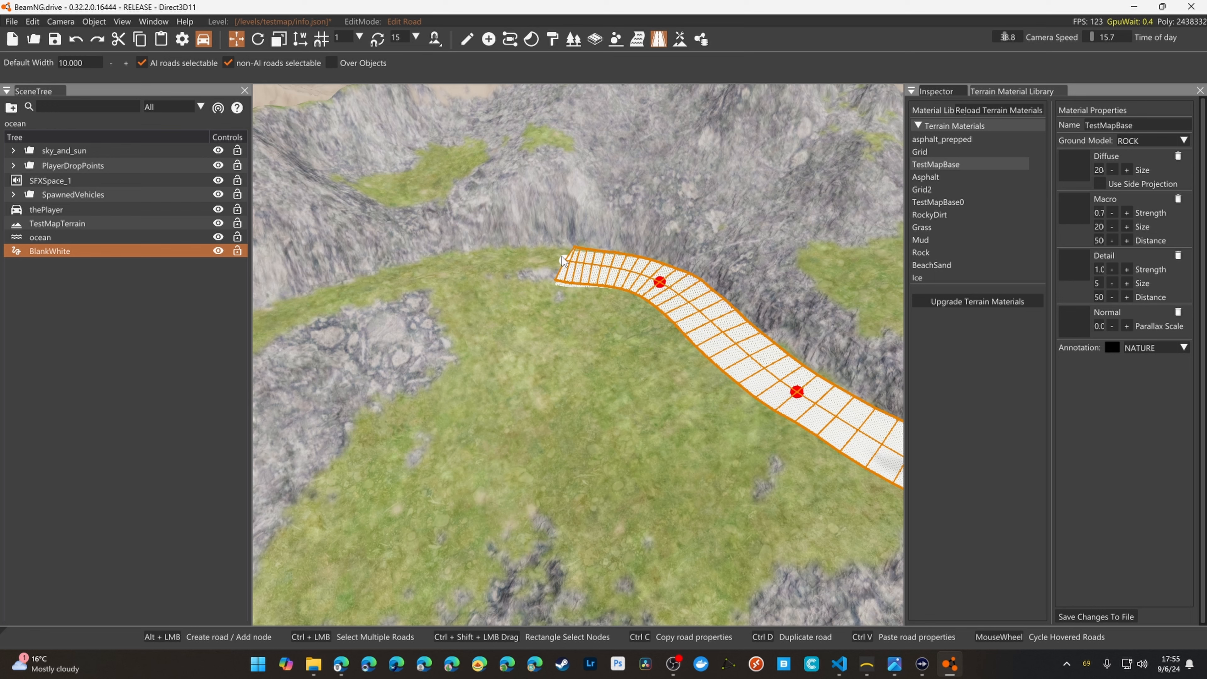
left_click(310, 309, "alt")
right_click_drag(310, 309, 262, 304)
left_click(595, 262, "alt")
left_click(496, 264, "alt")
left_click(423, 276, "alt")
left_click(259, 216, "alt")
key("s")
right_click_drag(359, 262, 410, 281)
key("w")
key("f")
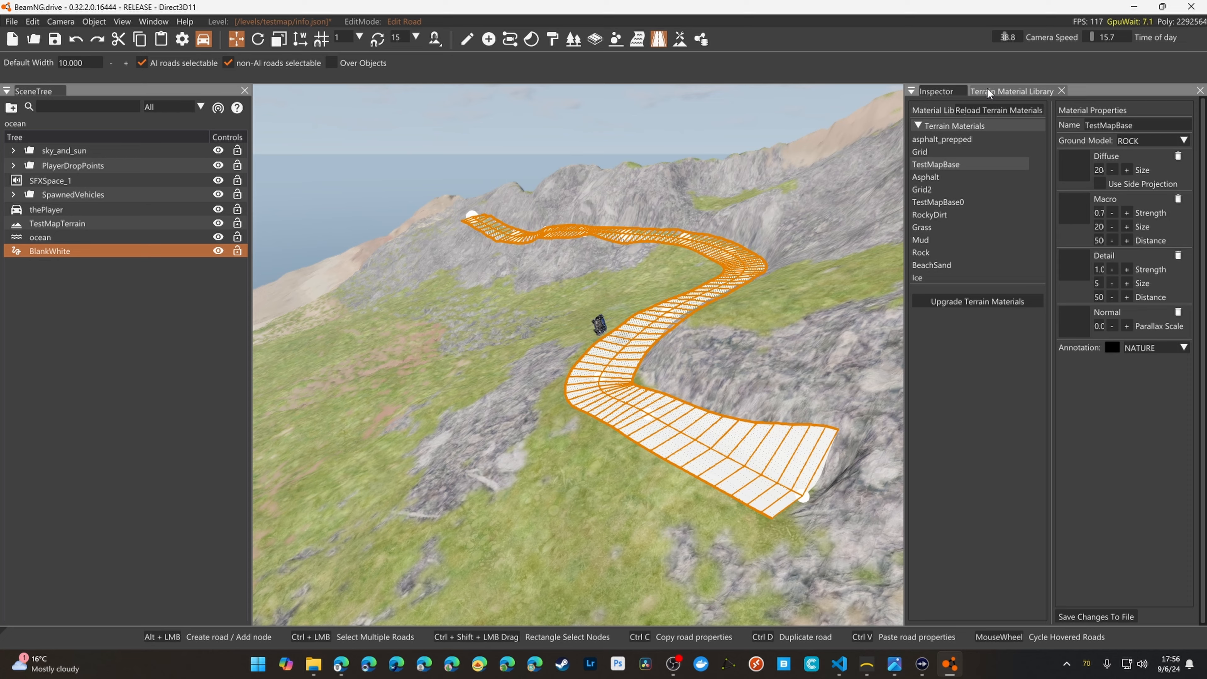
Set the node width to 7 for the whole road
left_click(949, 92)
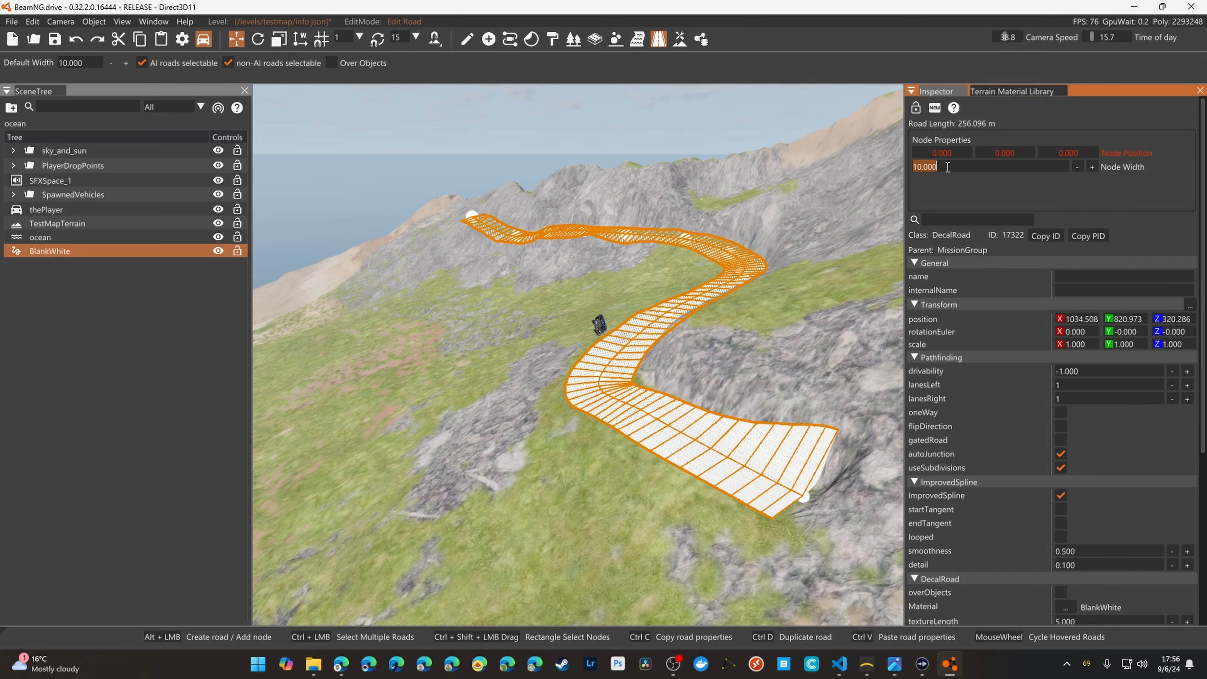
left_click(947, 168)
type("7")
key("Return")
right_click_drag(578, 355, 685, 427)
key("w")
key("s")
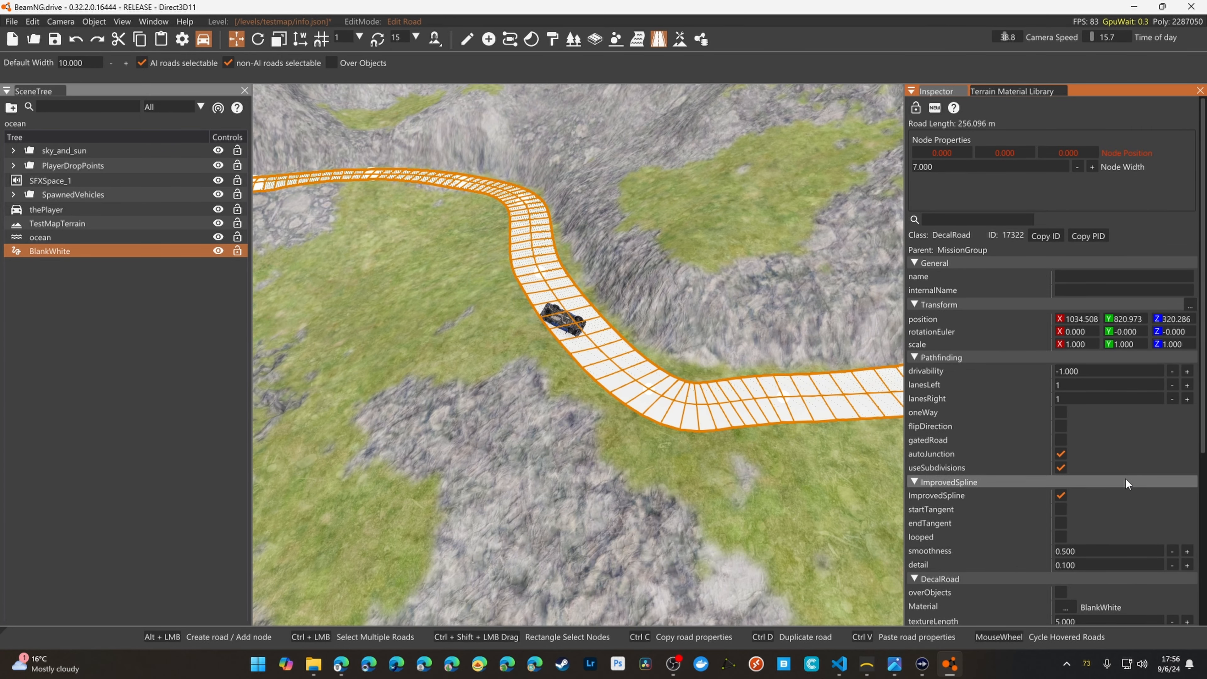
Find the asphalt material and assign a_asphalt_01_a to the road
scroll(1125, 481, "down", 5)
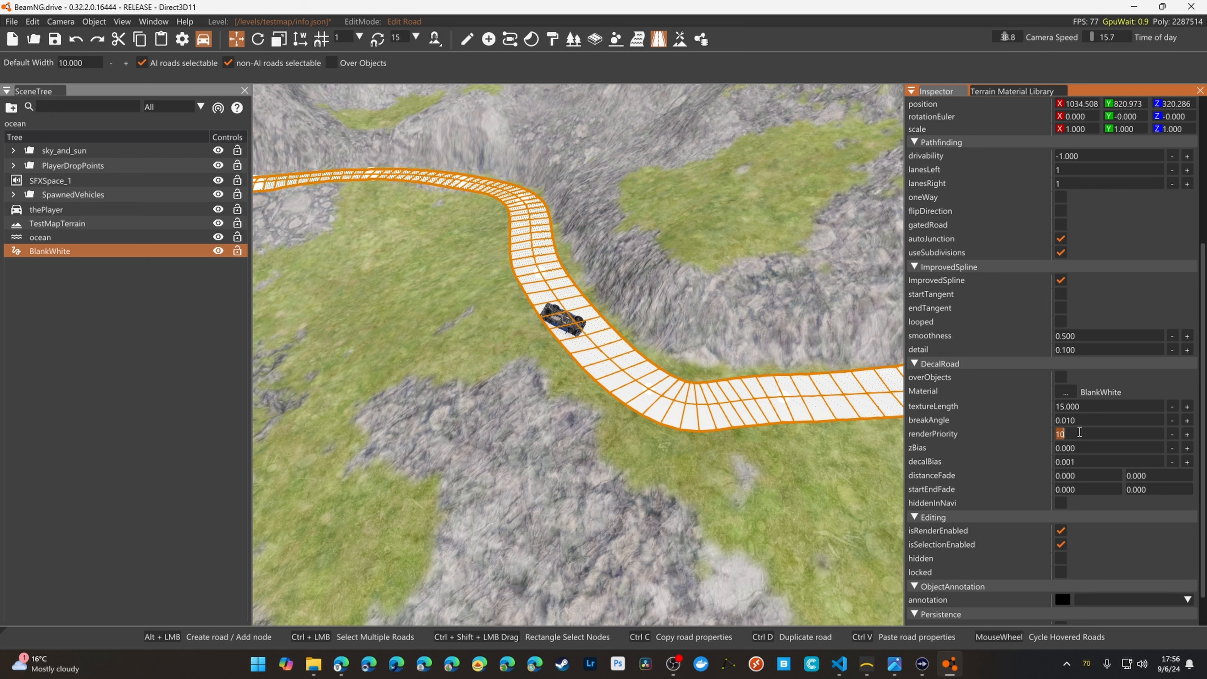
left_click(1071, 390)
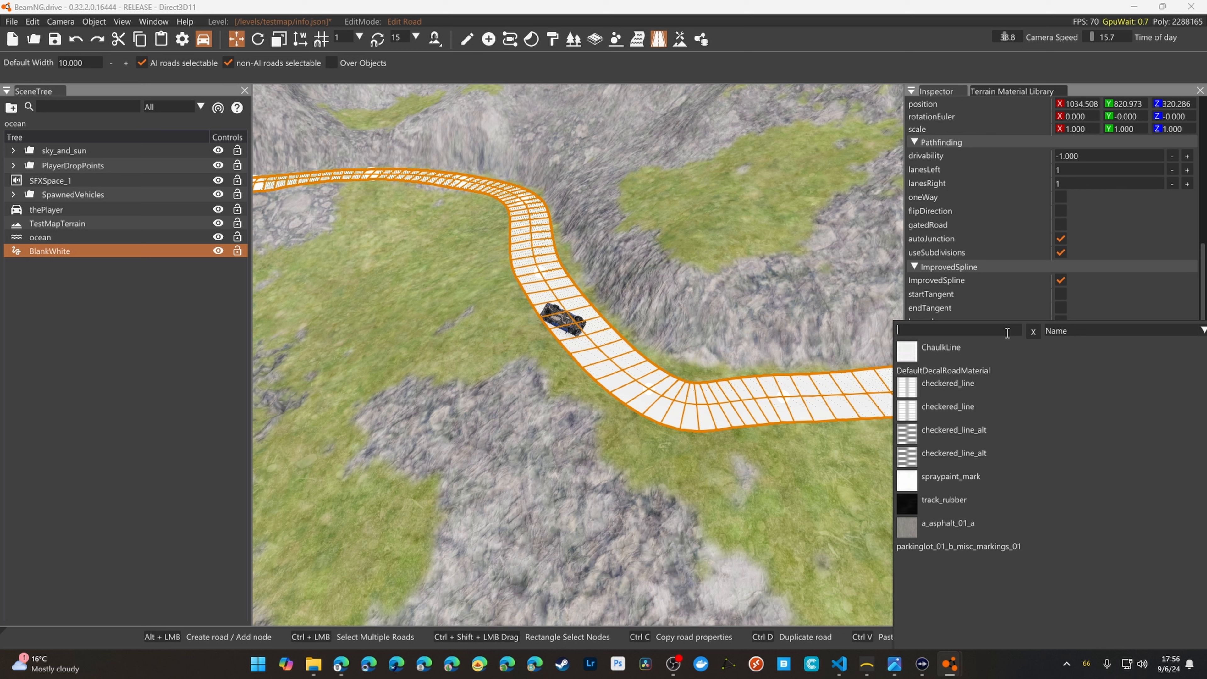
type("ROAD")
key("Caps_Lock")
type("aso")
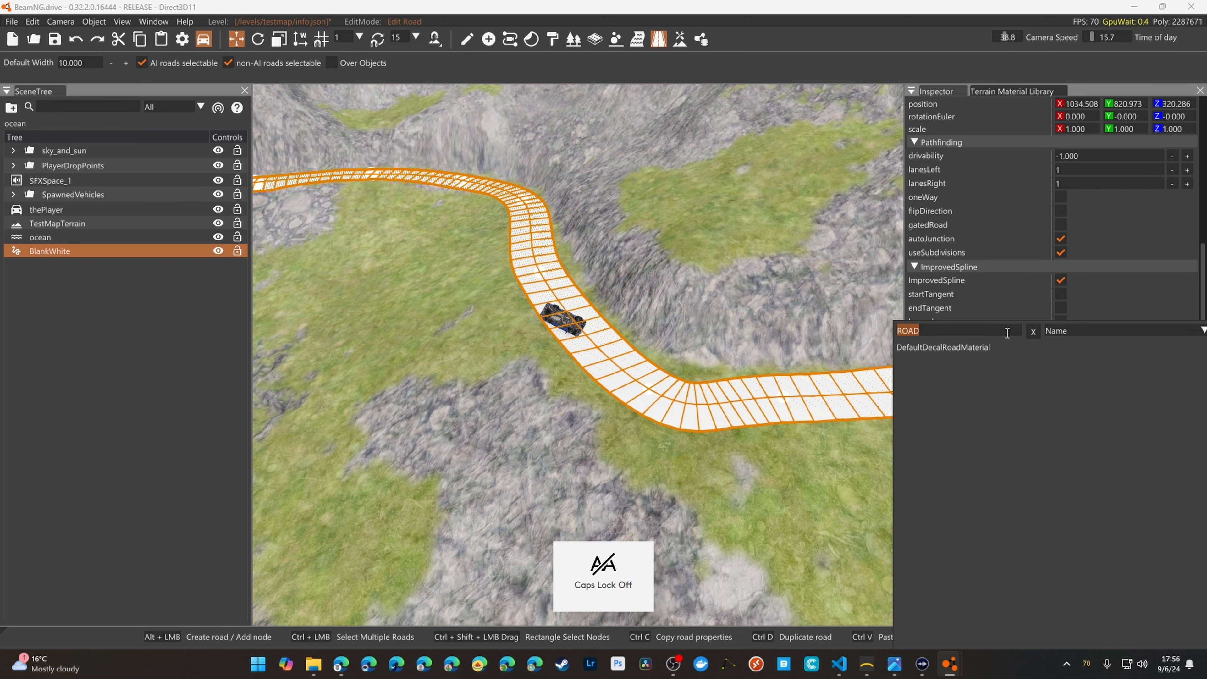
type("h")
key("BackSpace")
key("BackSpace")
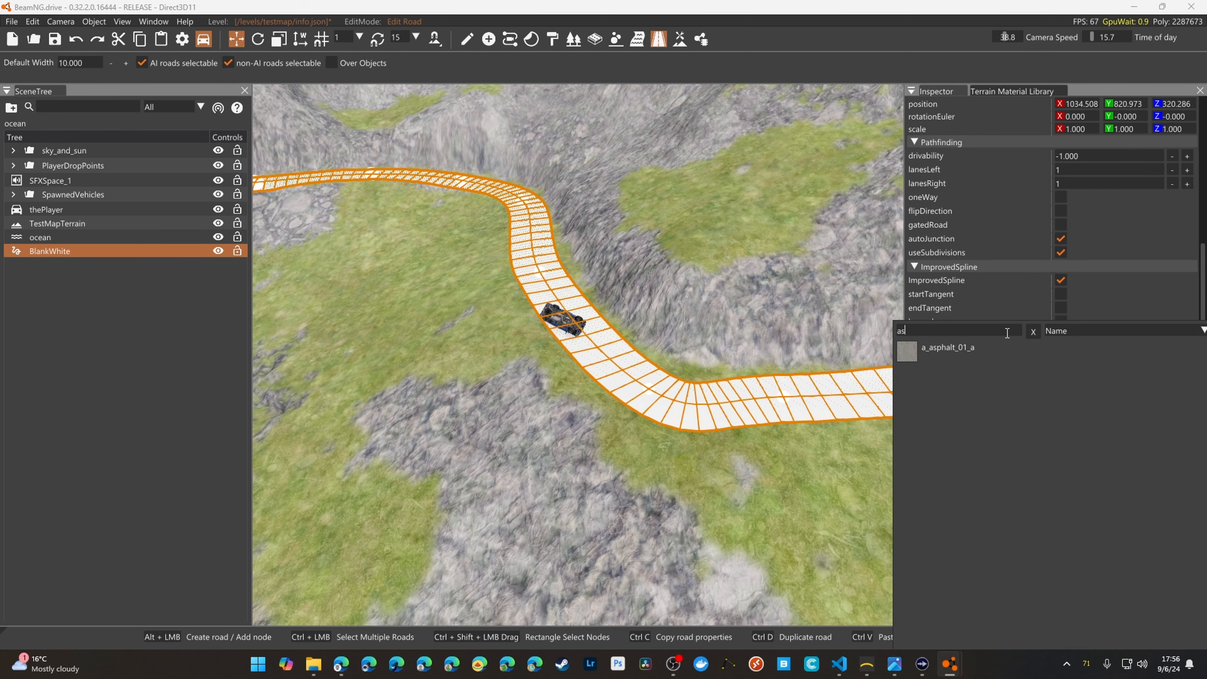
left_click(971, 350)
Compare texture lengths of 30, 10 and 15 on the road surface and settle on 10
right_click_drag(807, 359, 665, 349)
key("w")
scroll(762, 359, "down", 5)
key("w")
key("w")
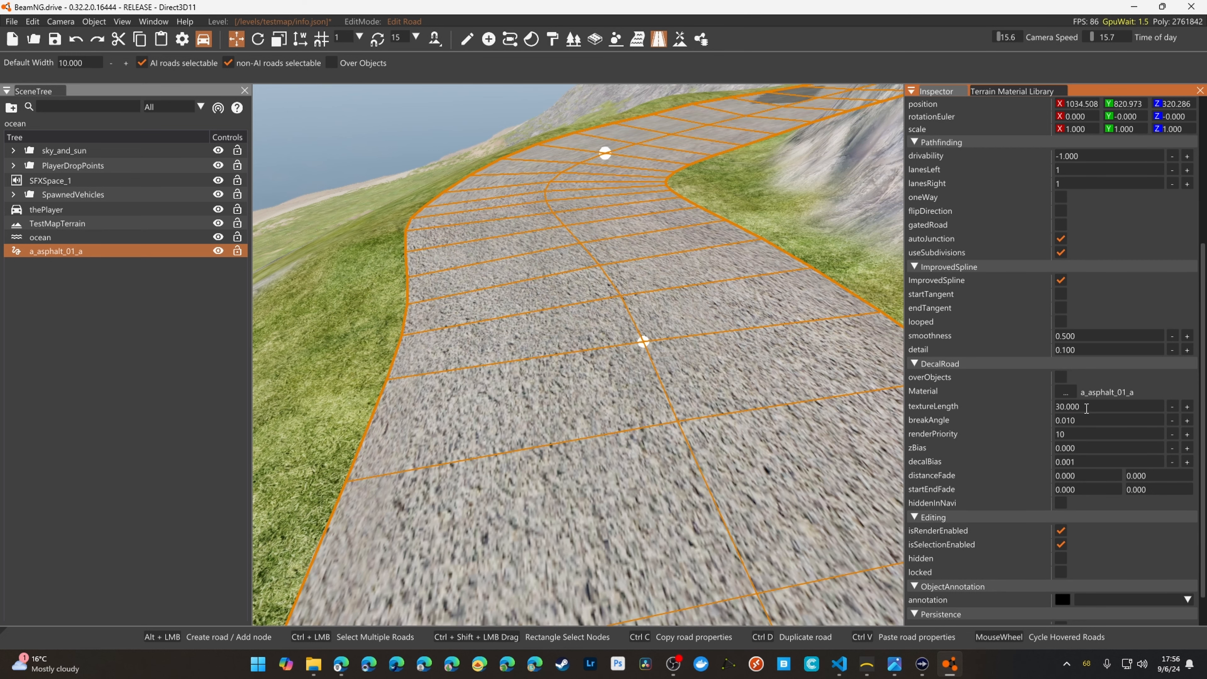
key("Return")
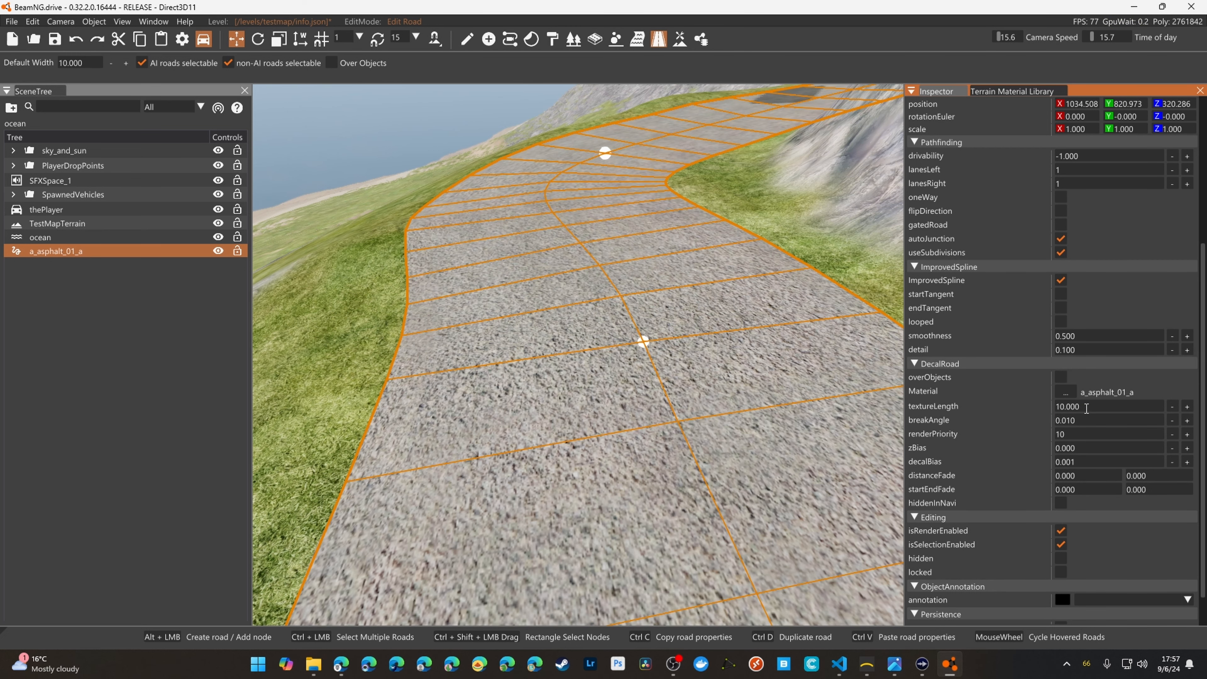
type("15")
key("Return")
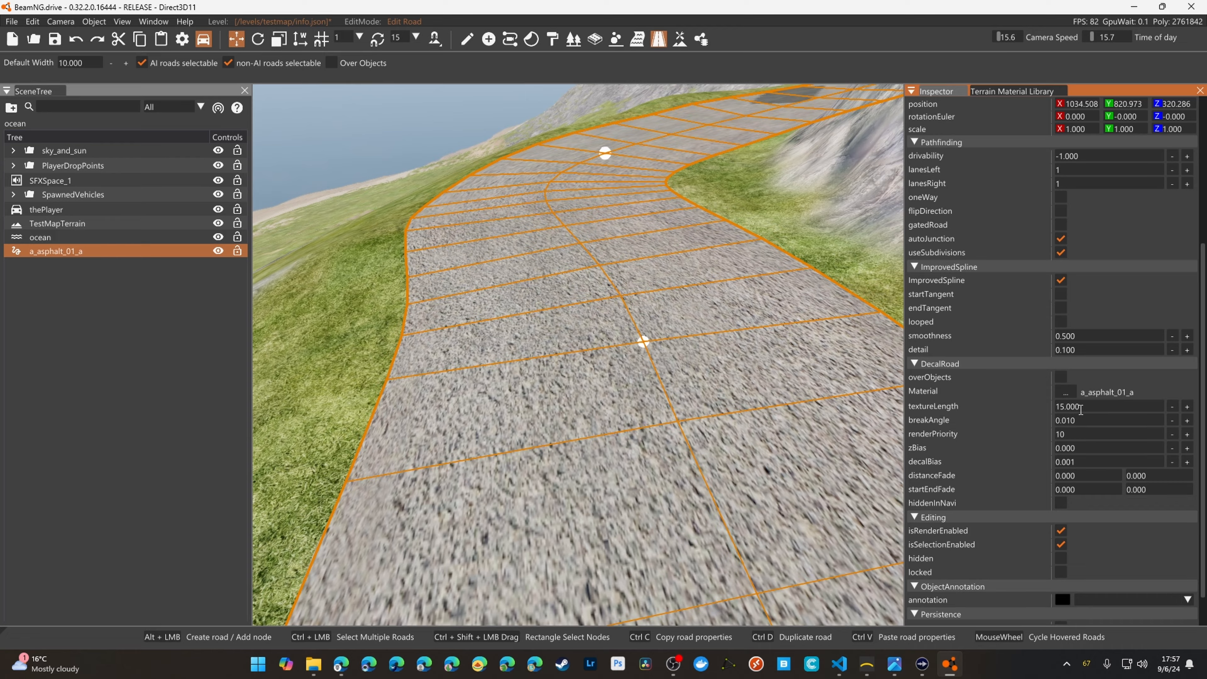
right_click_drag(578, 355, 514, 368)
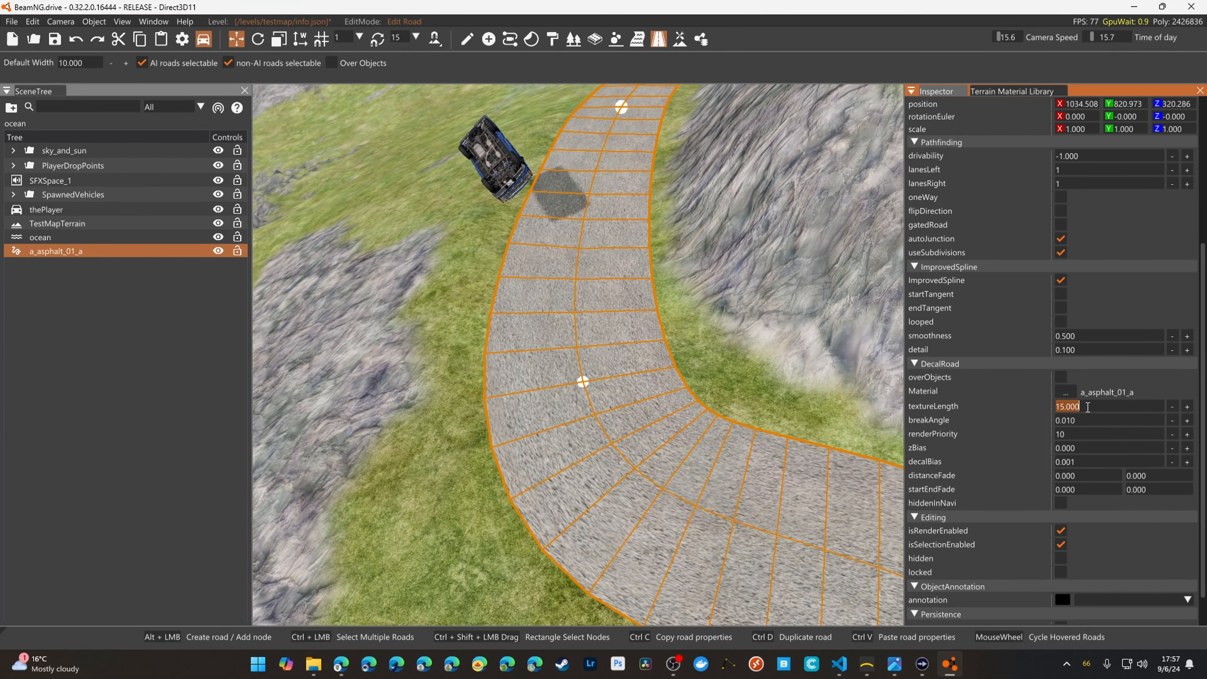
key("Return")
Return to terrain painting and paint Asphalt beneath the road's first straight with a size 5 brush
right_click_drag(772, 440, 630, 82)
left_click(680, 40)
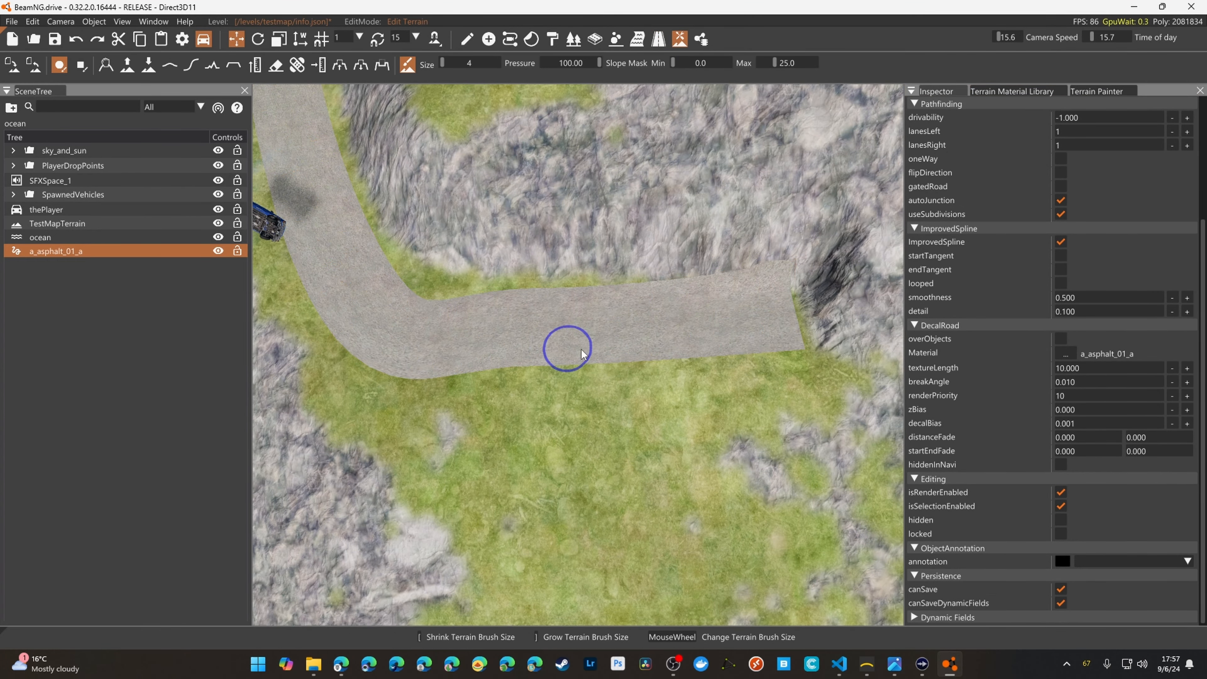
left_click(1097, 92)
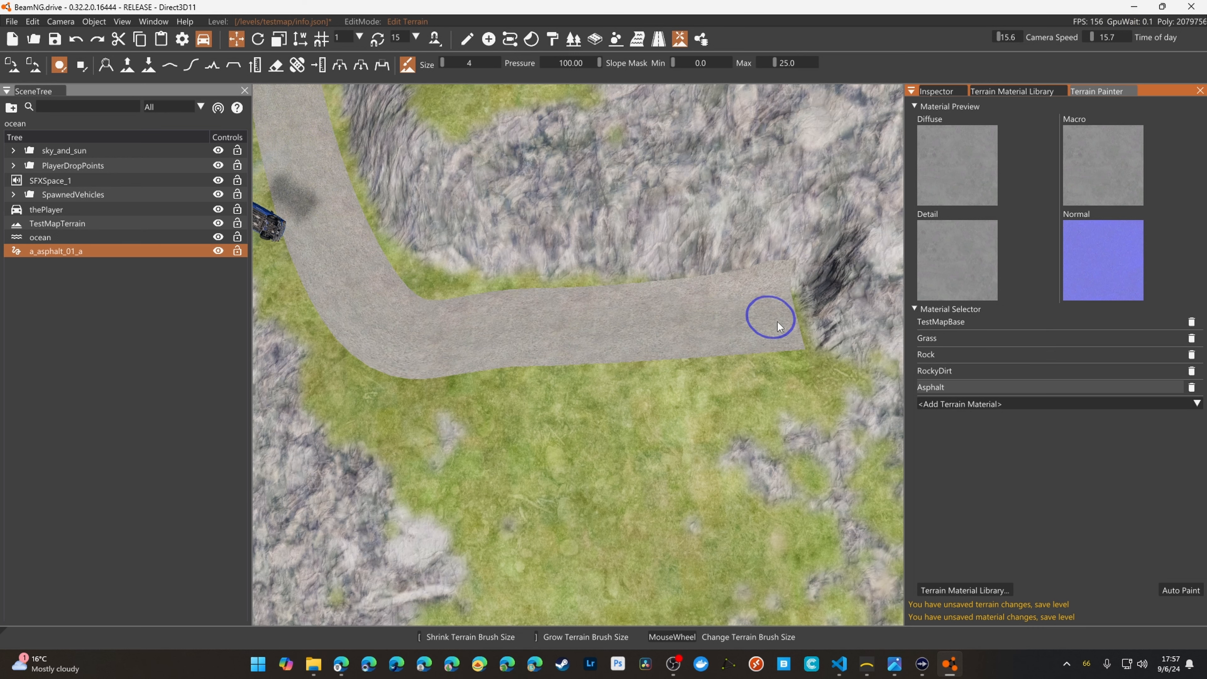
left_click(941, 388)
scroll(739, 336, "up", 1)
key("a")
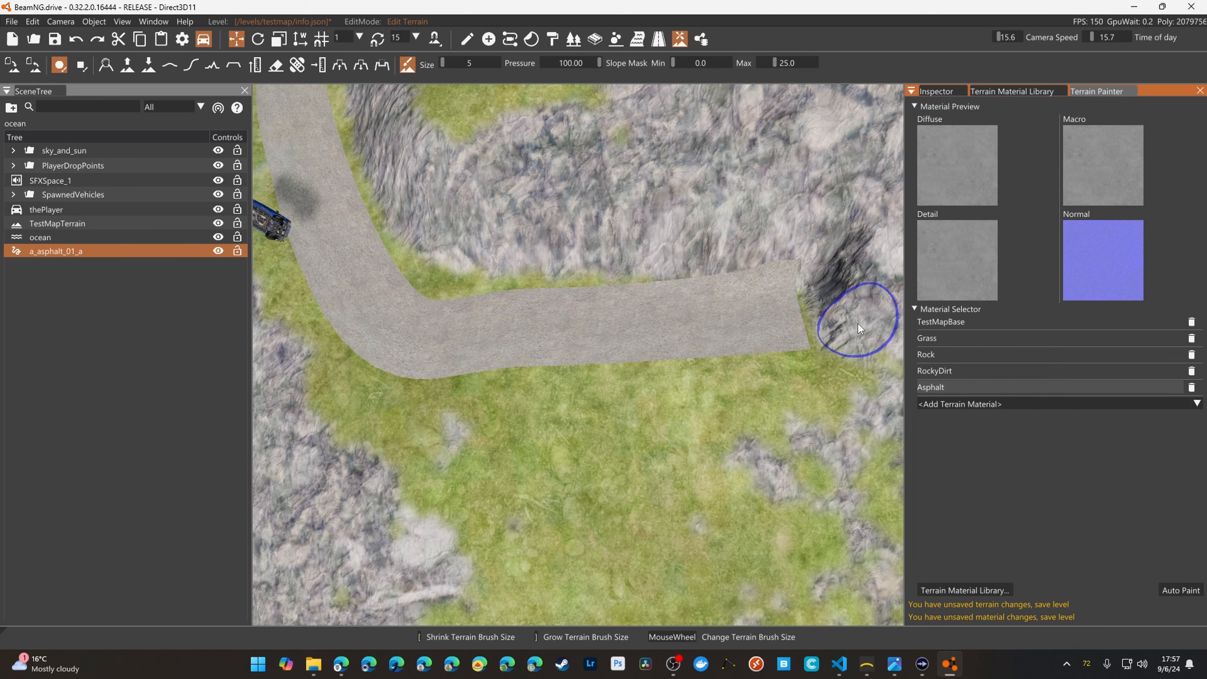
left_click(782, 322)
mouse_move(556, 318)
left_mouse_down()
mouse_move(748, 331)
mouse_move(525, 350)
left_mouse_up()
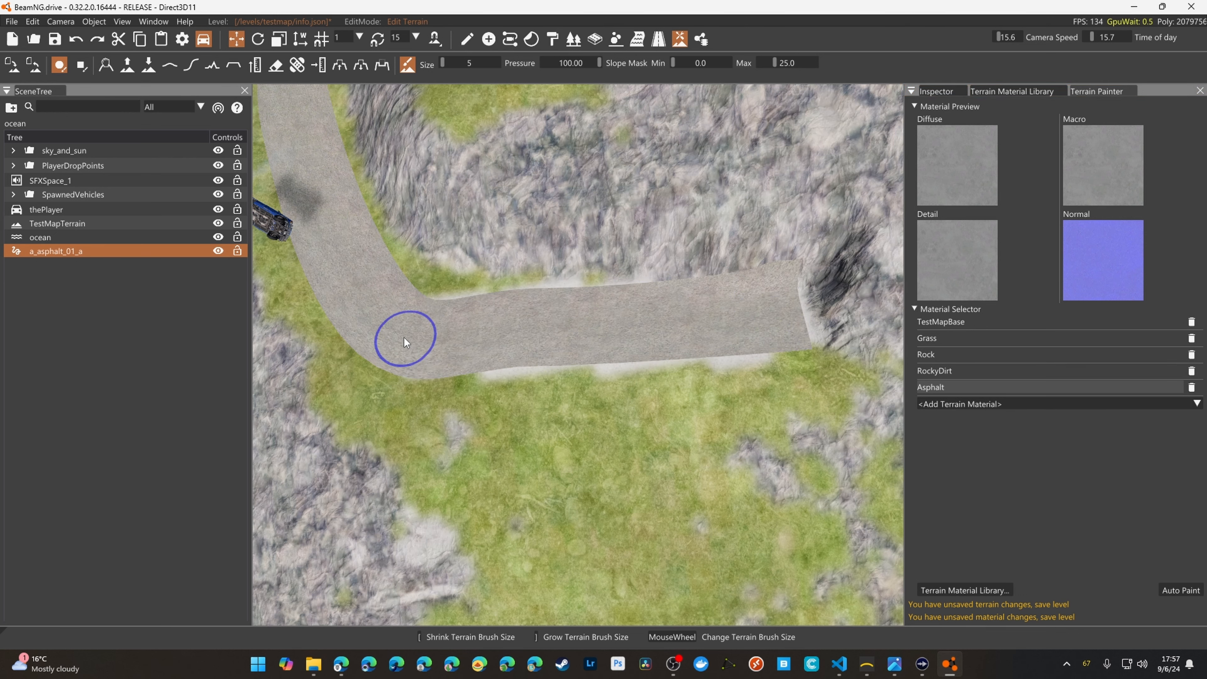
Paint Asphalt beneath the road around the bend and past the vehicle, and save the level
right_click_drag(599, 320, 677, 331)
key("a")
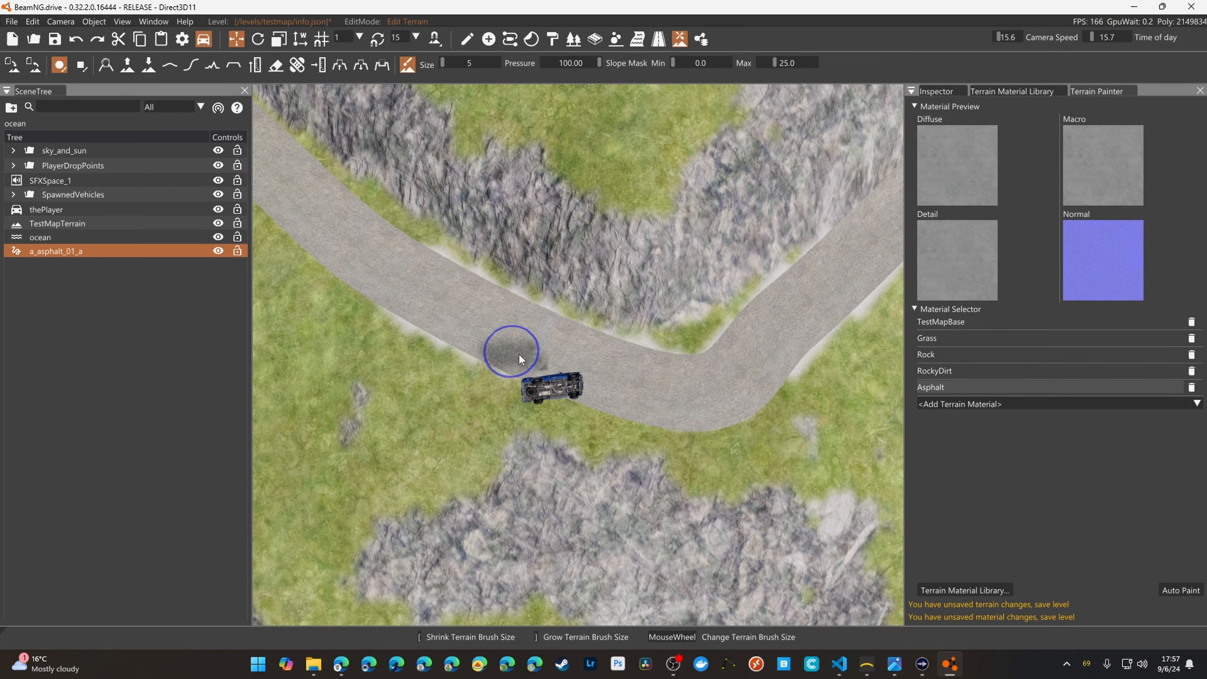
left_click_drag(555, 367, 415, 296)
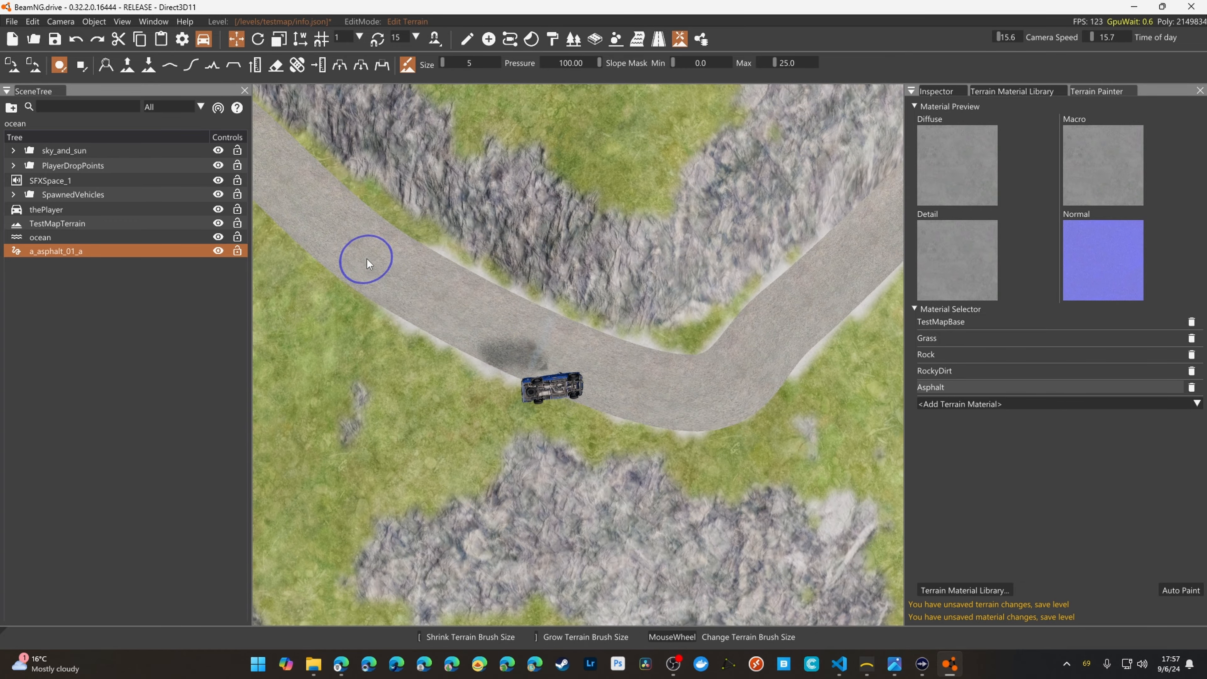
key("w")
right_click_drag(442, 304, 522, 348)
key("ctrl+s")
Leave the world editor, move the truck onto the start of the road, and unpause and recover it
key("F11")
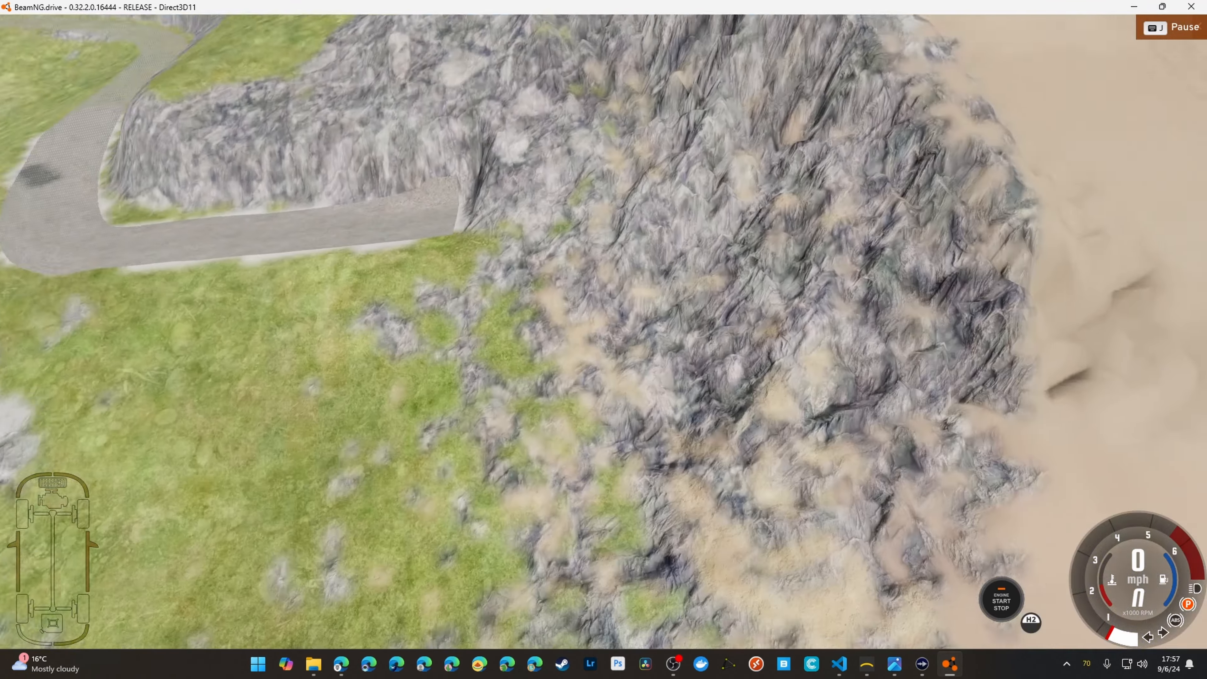
key("w")
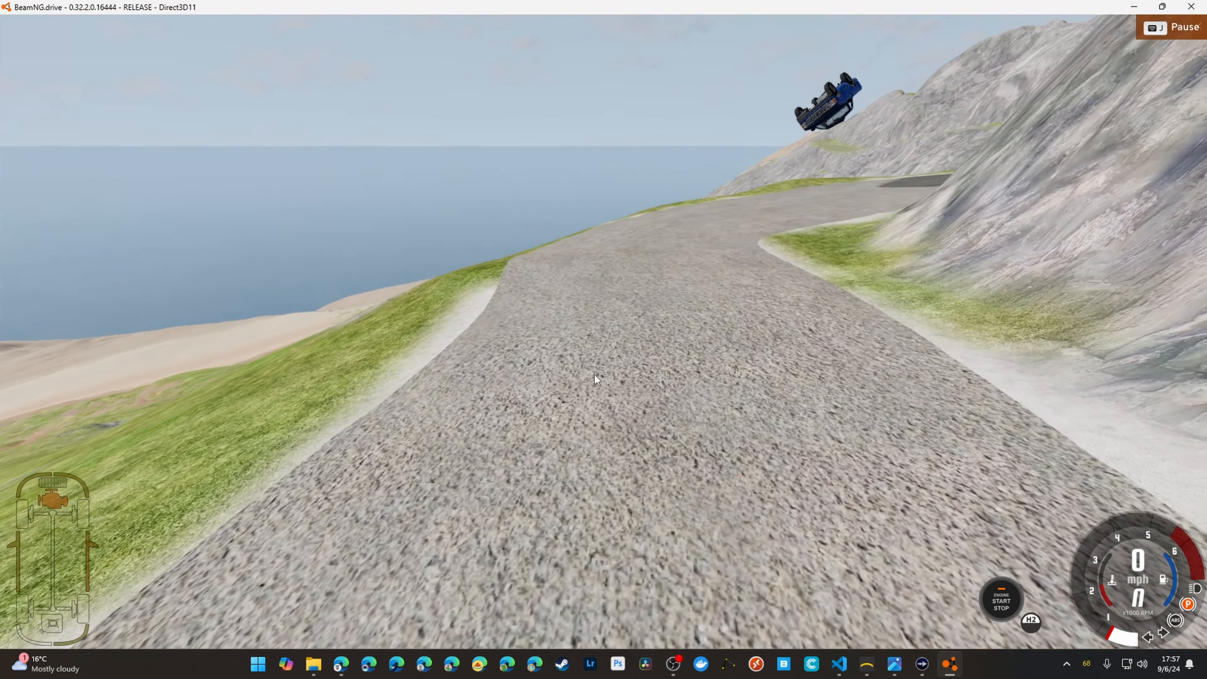
key("s")
key("F7")
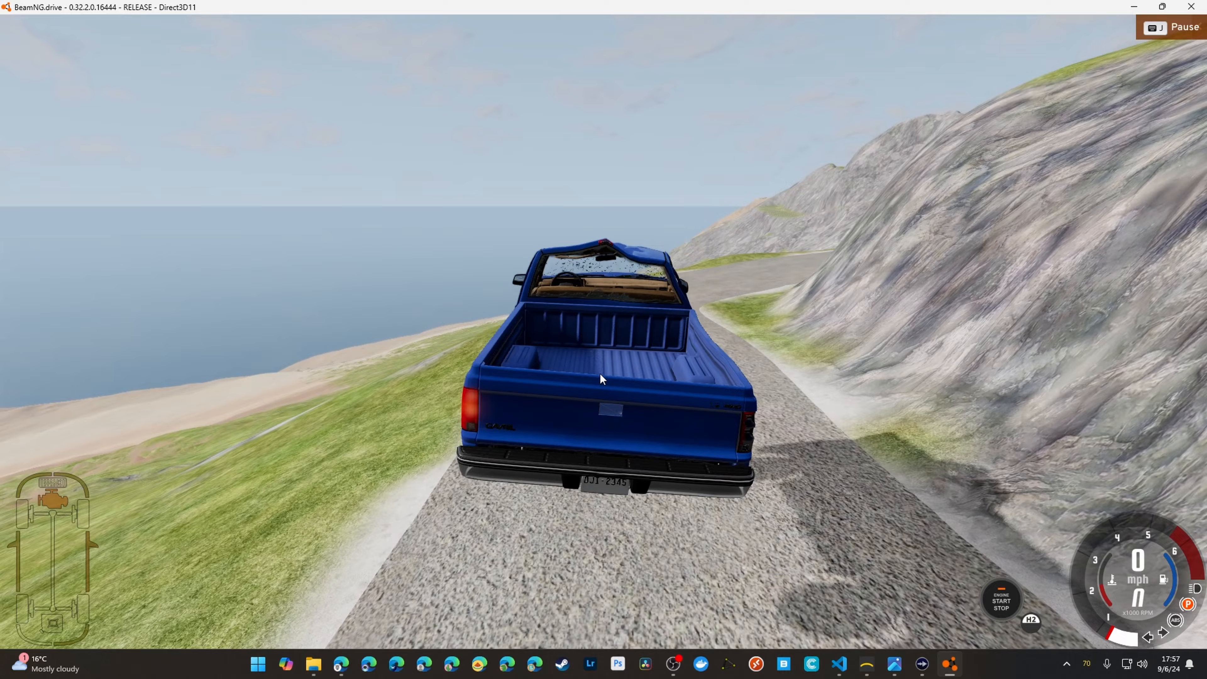
key("j")
right_click_drag(600, 374, 600, 427)
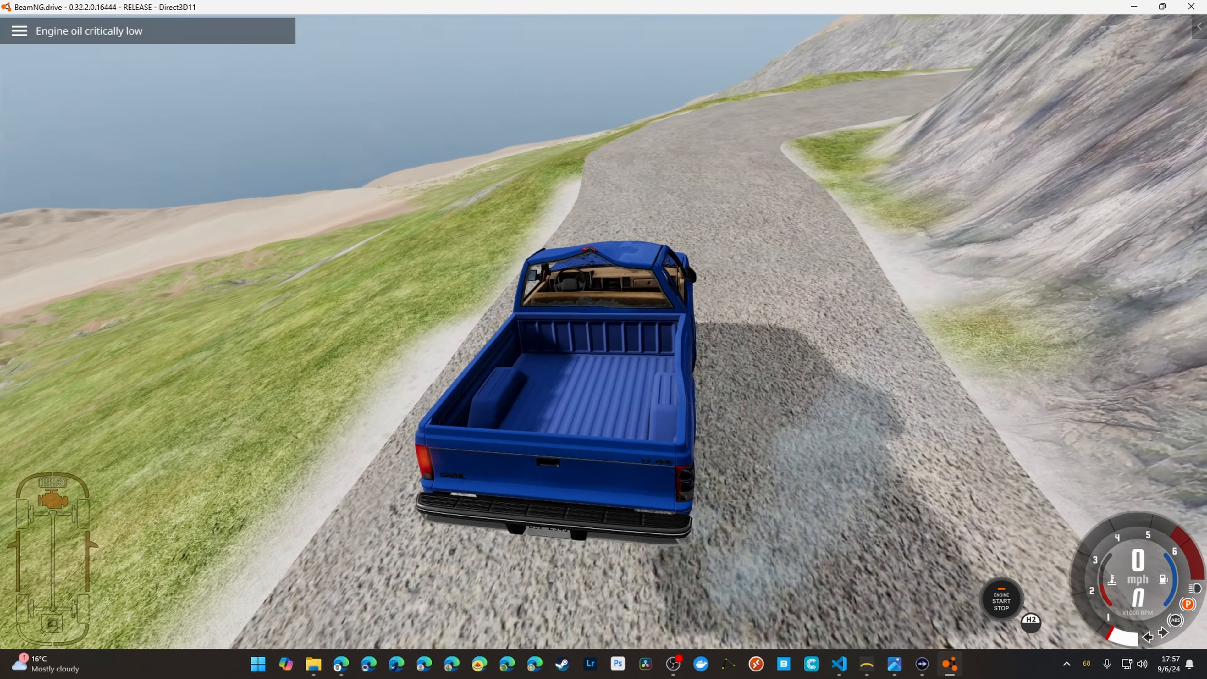
key("r")
Test-drive the truck along the asphalt road through its bends beside the rock wall
key("Up")
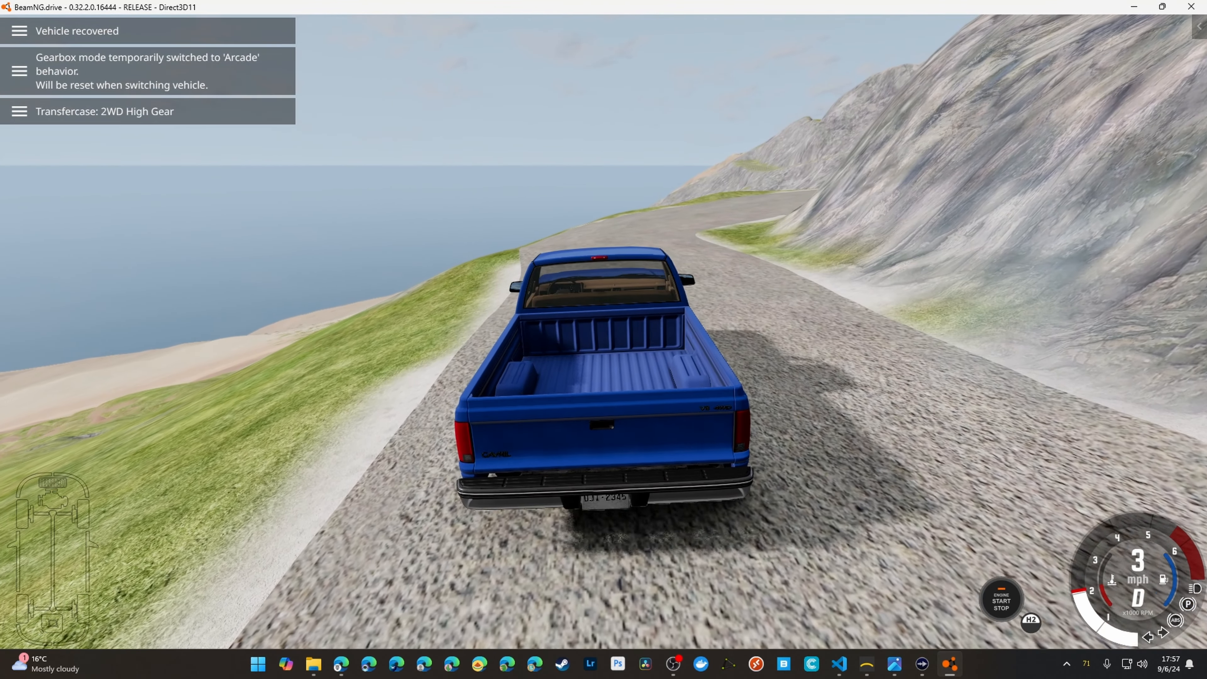
key("Right")
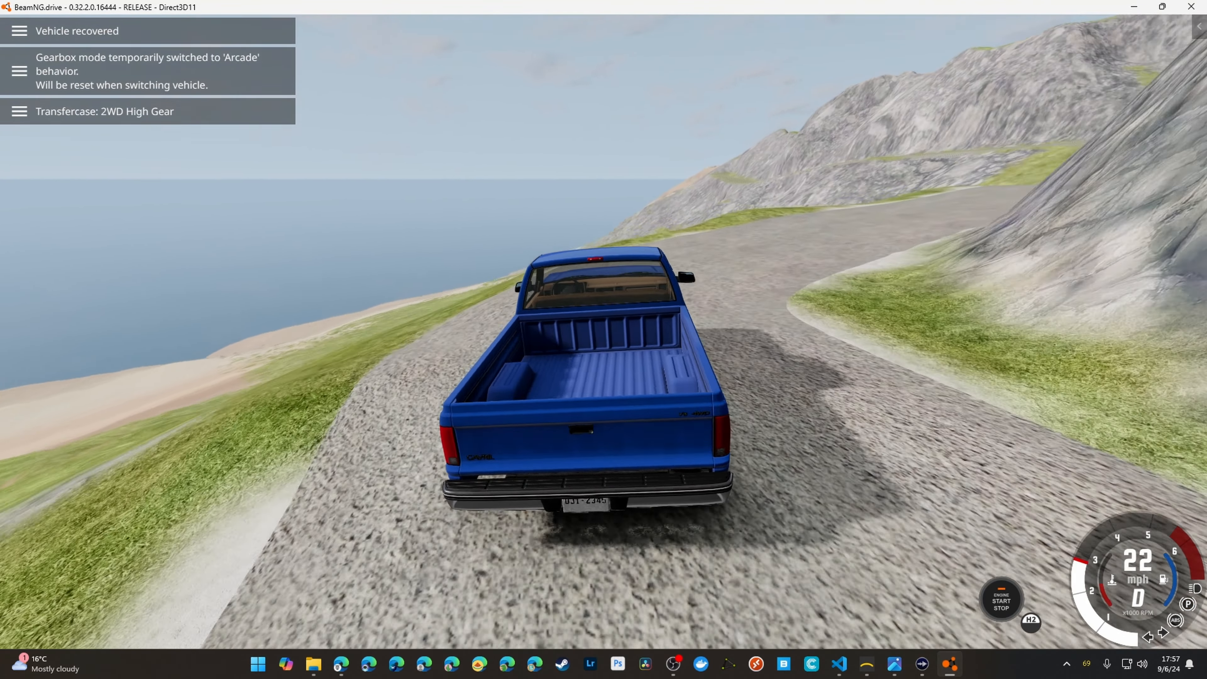
key("Down")
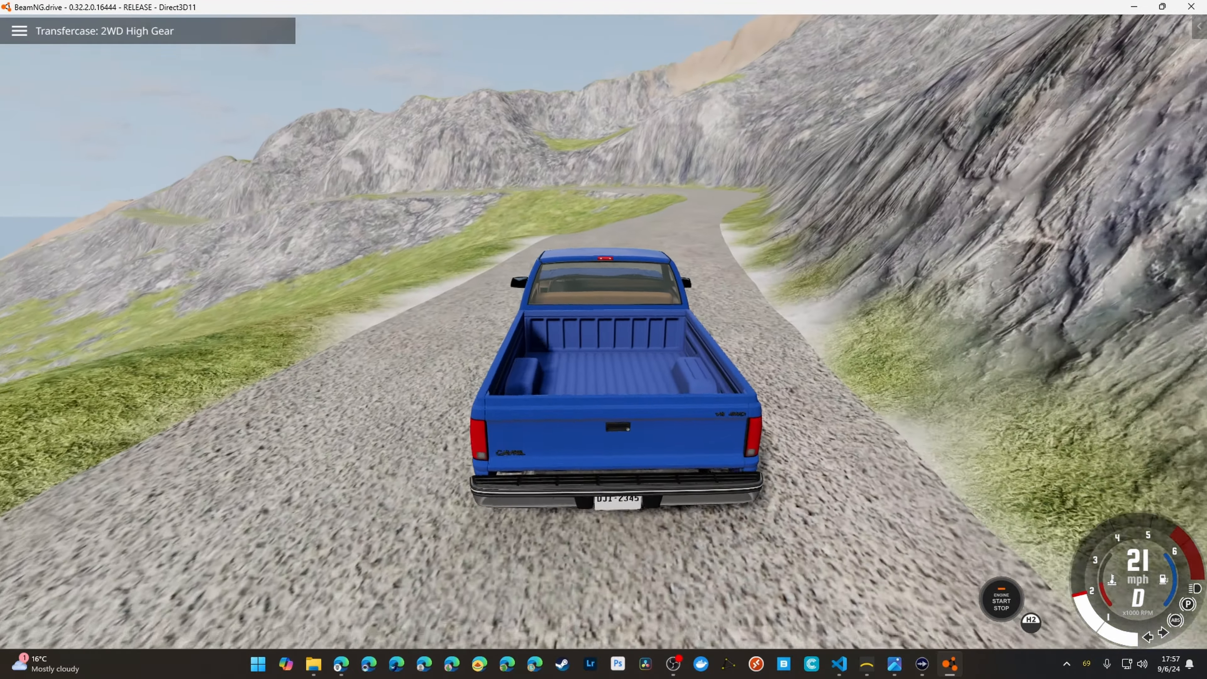
key("Up")
key("Right")
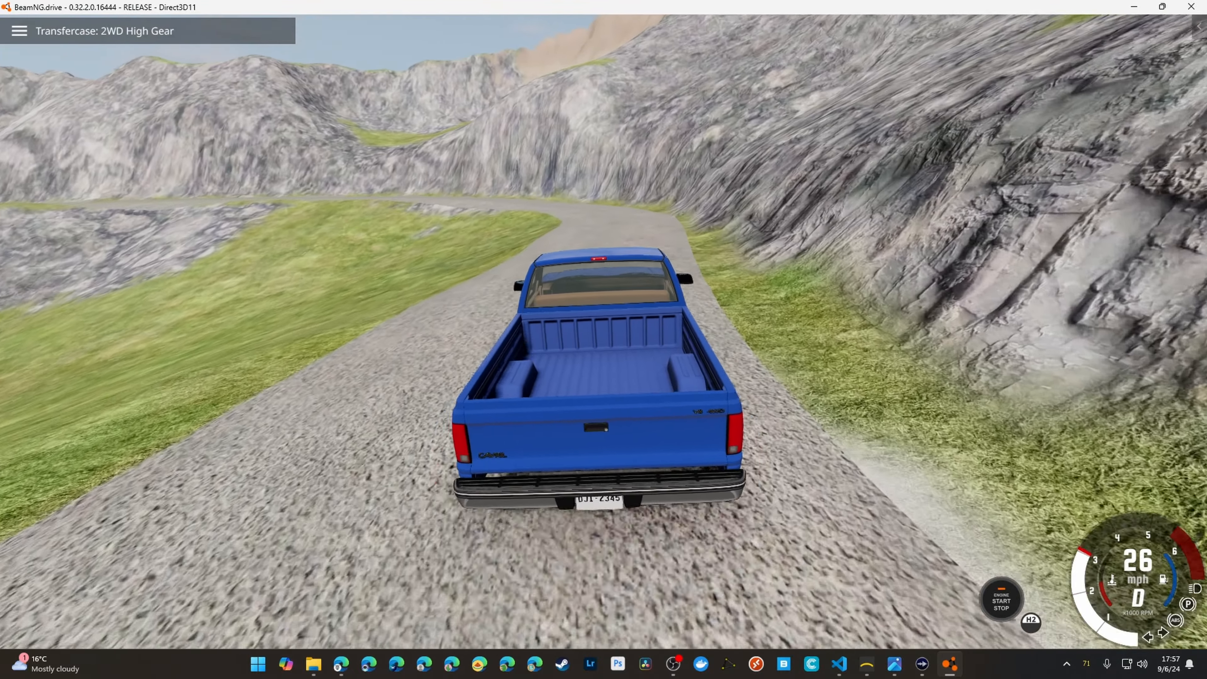
key("Left")
key("Down")
key("Left")
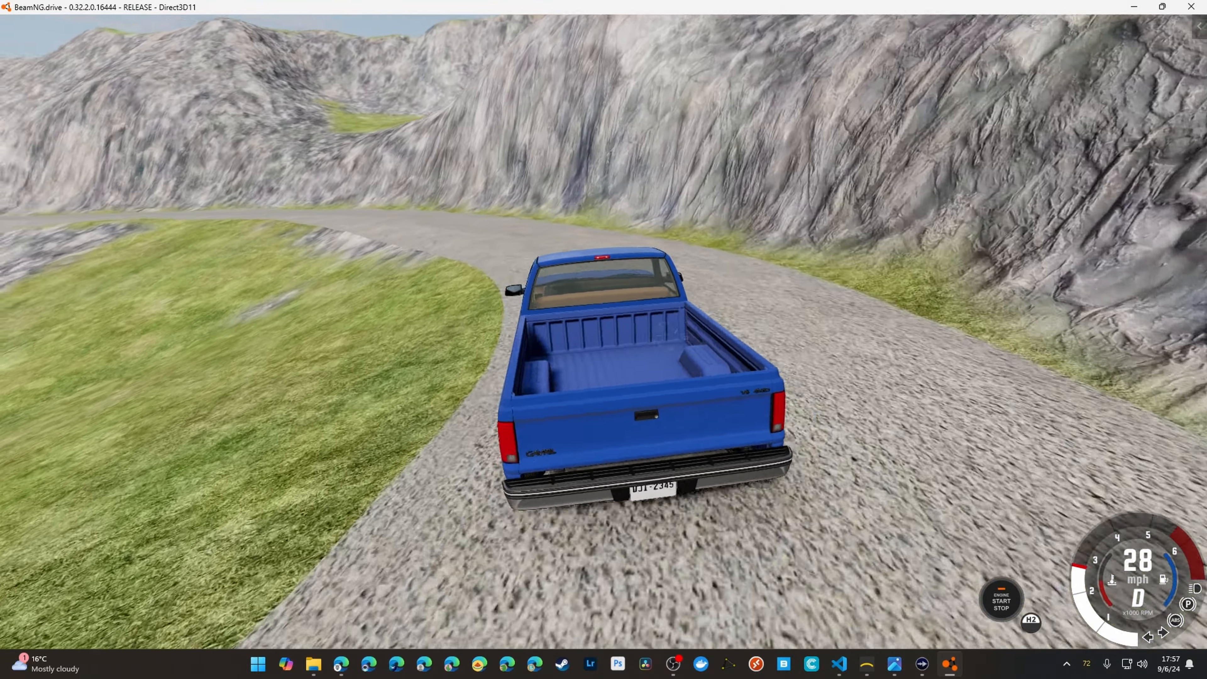
key("Right")
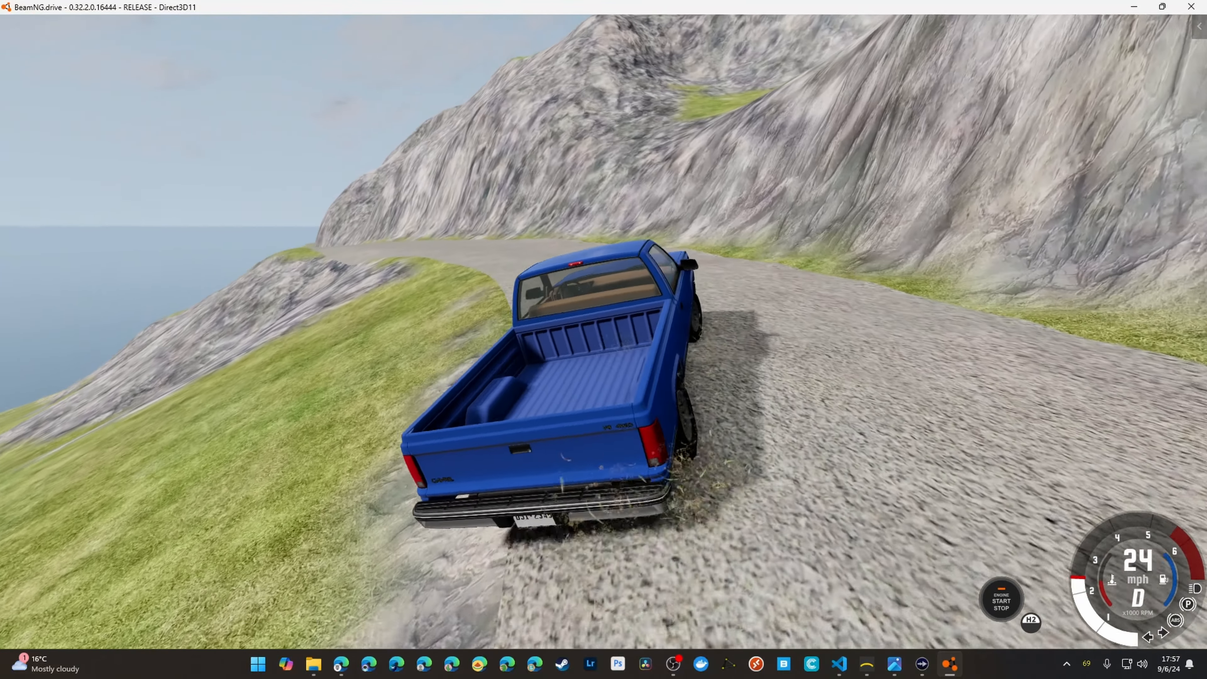
key("Down")
key("Left")
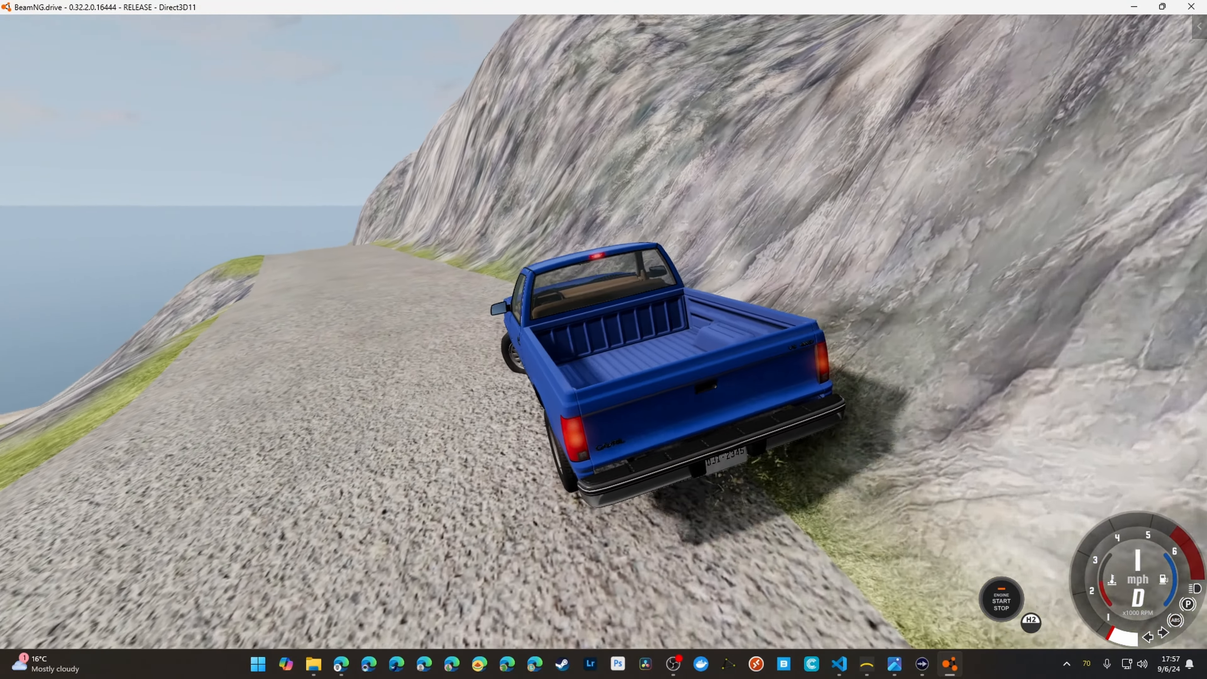
Stop driving, switch to the free camera, pull back above the road, and reopen the world editor
key("Up")
key("shift+c")
key("s")
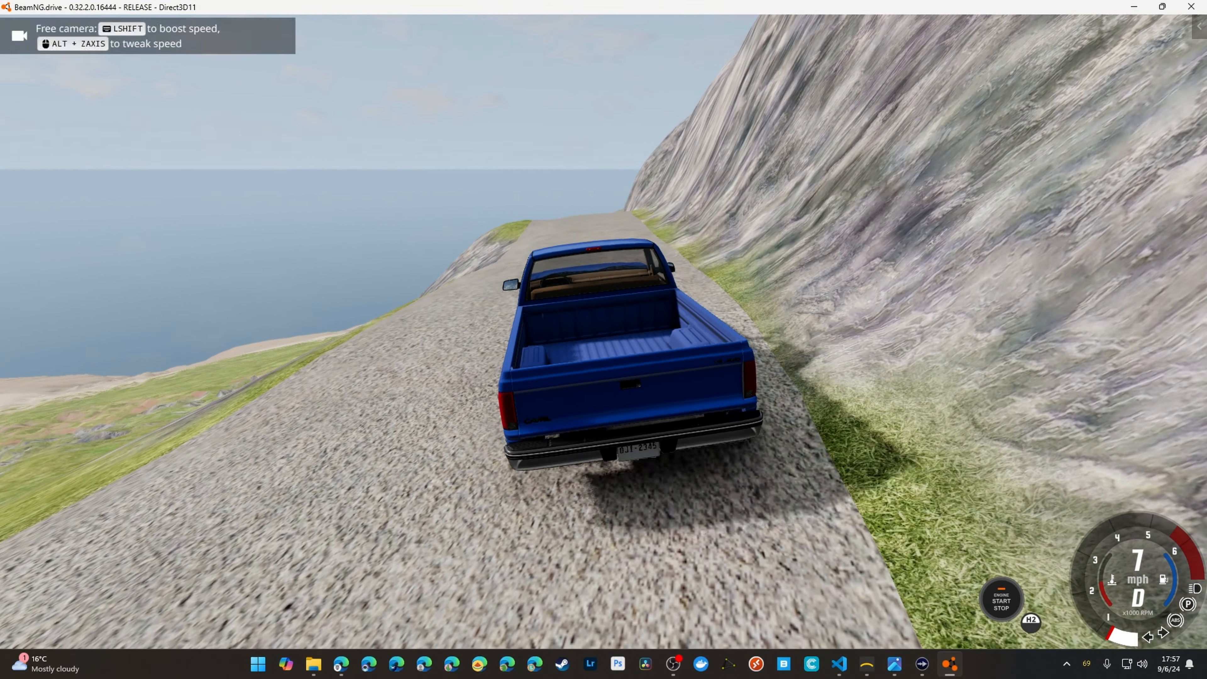
right_click_drag(456, 333, 506, 391)
key("s")
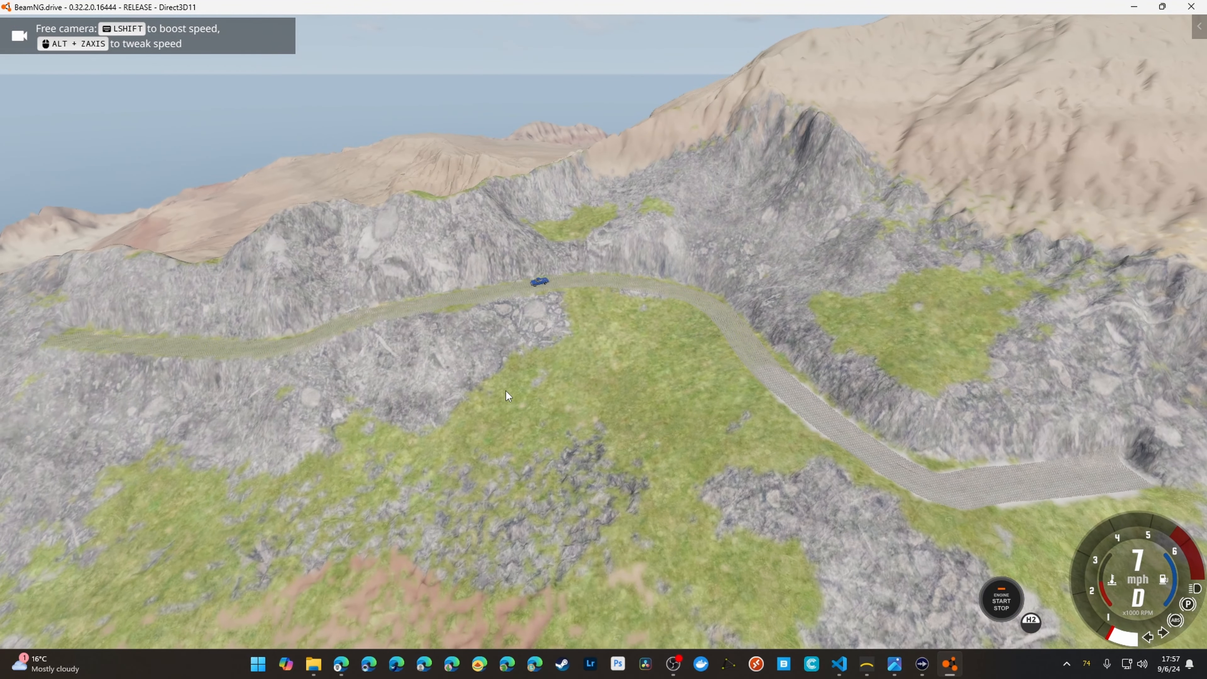
key("F11")
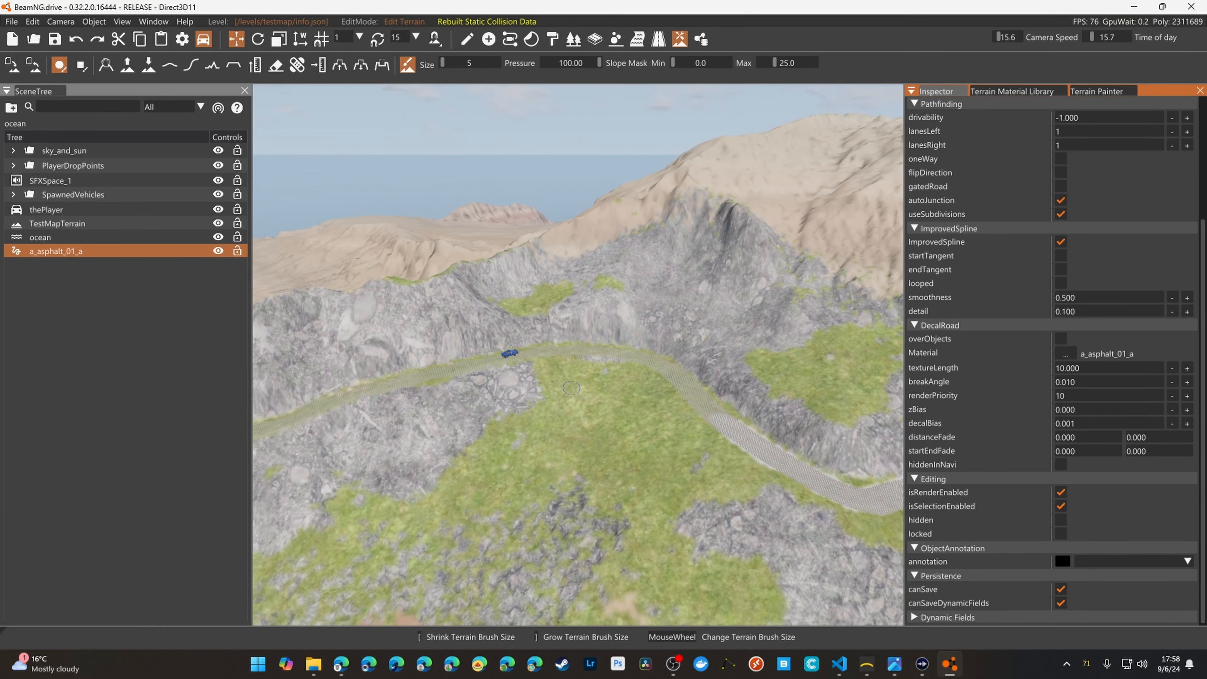
Fly over the terrain to inspect the road's bends and the grassy slope beside the truck
key("d")
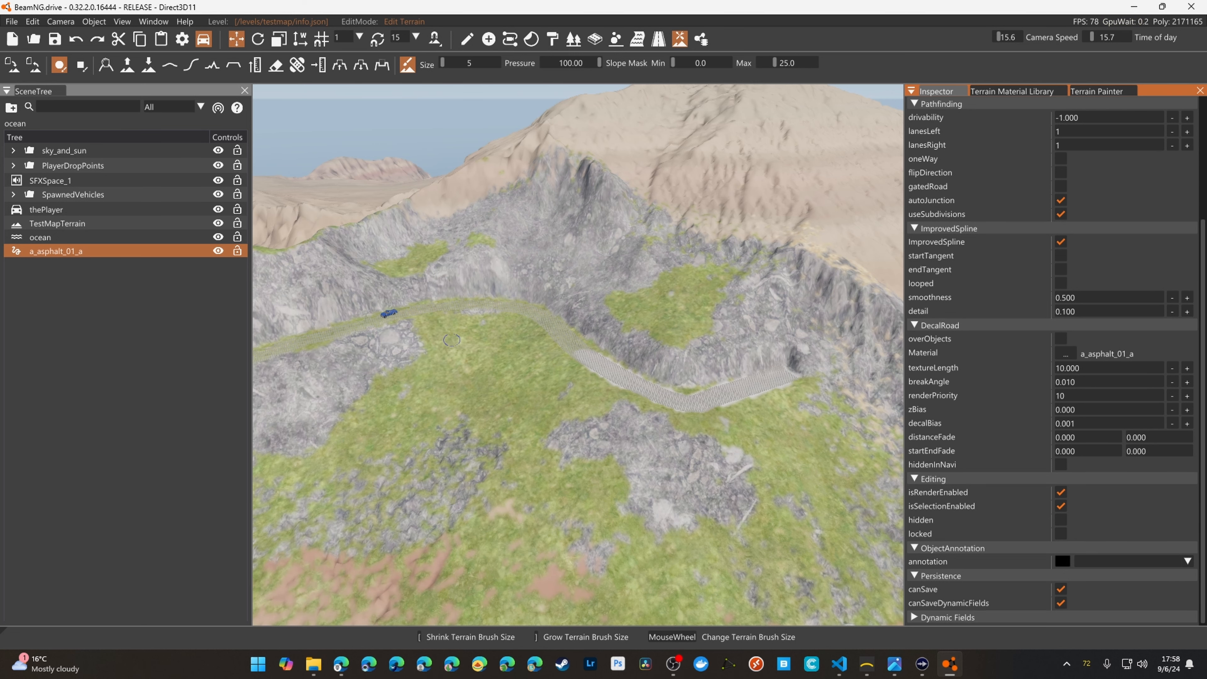
right_click_drag(683, 418, 827, 504)
key("d")
key("s")
key("w")
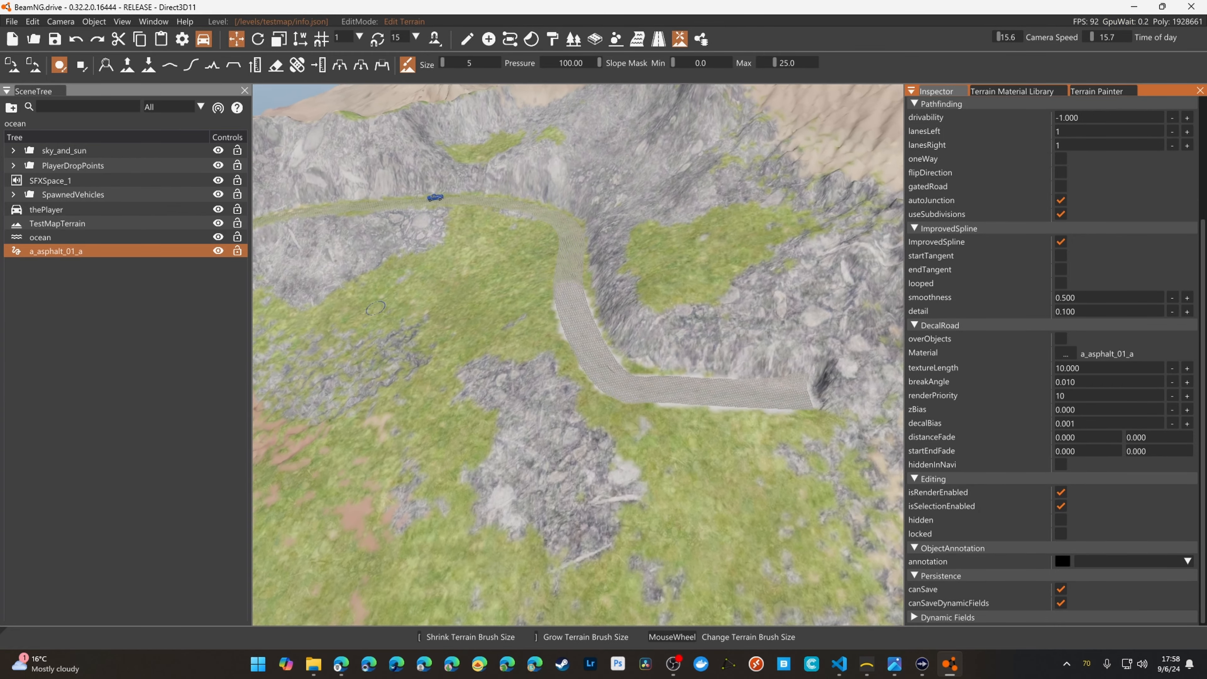
scroll(668, 420, "up", 4)
key("w")
key("d")
mouse_move(668, 420)
right_mouse_down()
mouse_move(613, 318)
mouse_move(537, 238)
mouse_move(466, 243)
mouse_move(571, 261)
mouse_move(613, 286)
mouse_move(528, 285)
mouse_move(698, 432)
mouse_move(838, 413)
right_mouse_up()
key("w")
key("a")
key("s")
mouse_move(337, 474)
right_mouse_down()
mouse_move(437, 490)
mouse_move(305, 475)
mouse_move(358, 511)
mouse_move(380, 544)
mouse_move(289, 563)
mouse_move(447, 533)
mouse_move(687, 418)
right_mouse_up()
key("d")
key("w")
key("w")
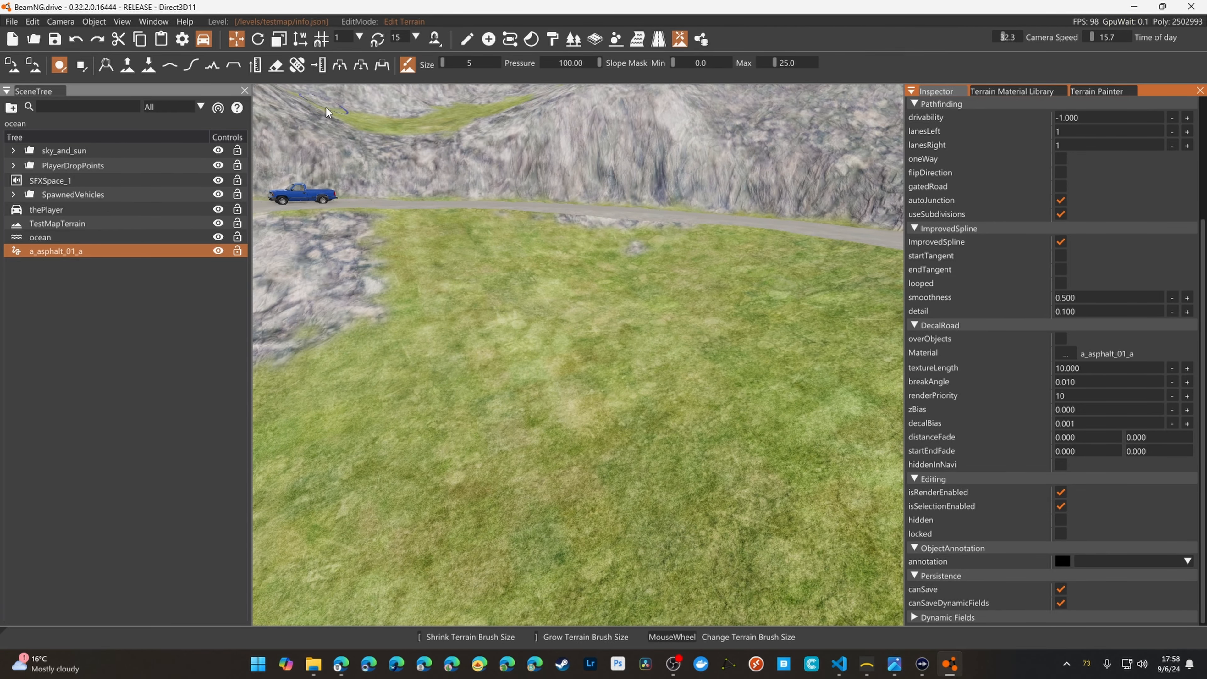
Add a GroundCover object on the grass below the road and select it
left_click(488, 39)
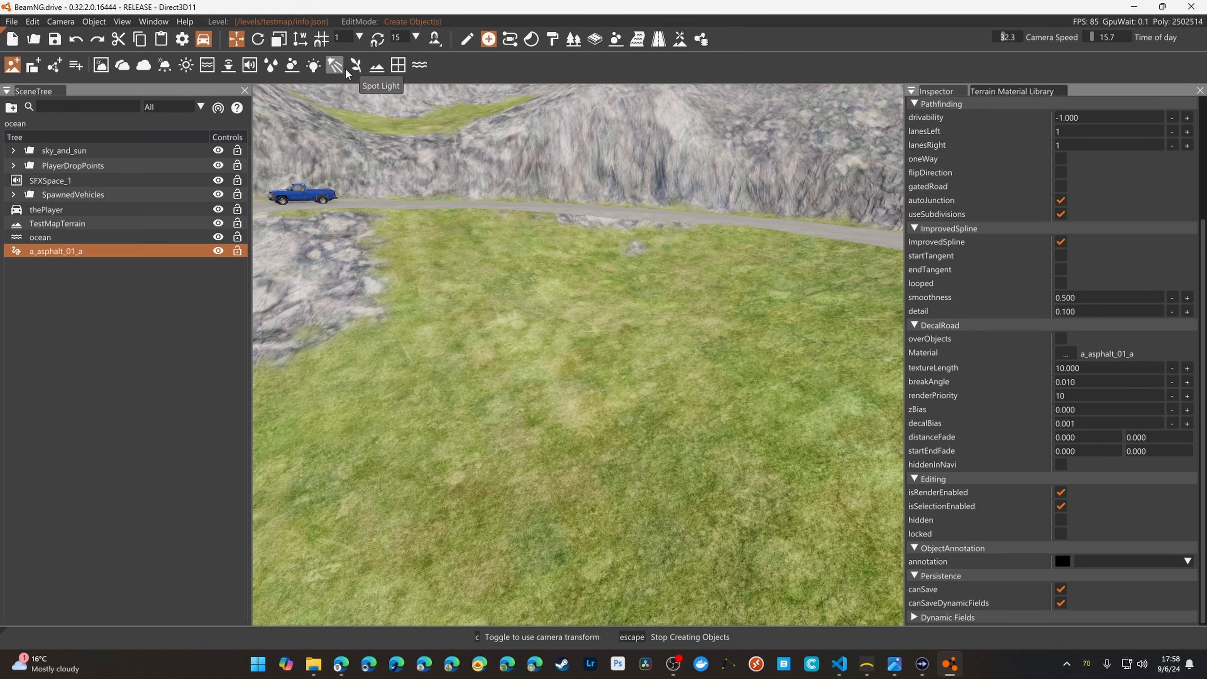
left_click(355, 65)
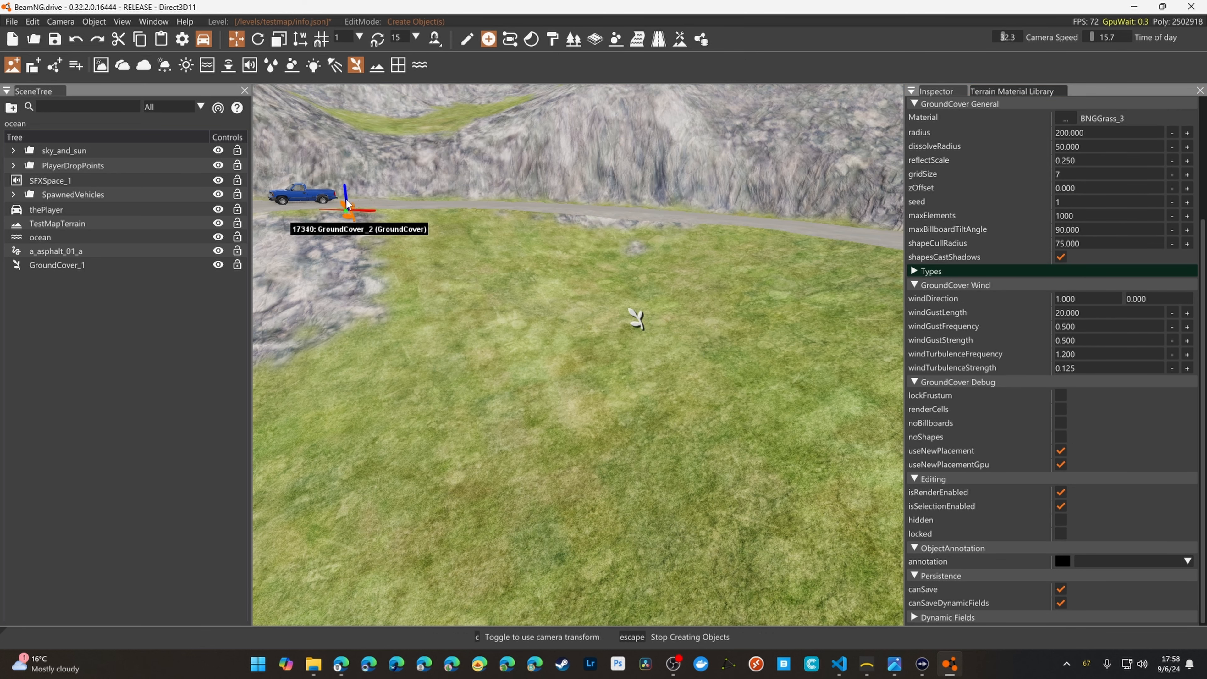
left_click(47, 266)
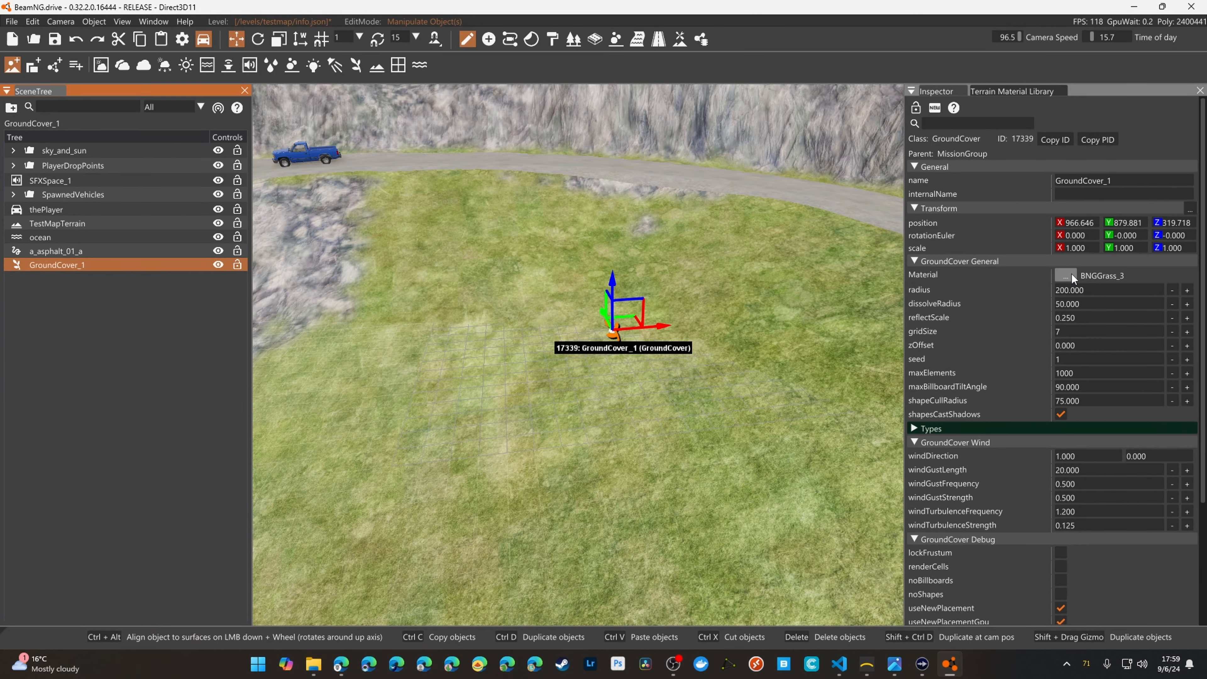
Set the ground cover's material to BNG_Grass_03
left_click(1065, 275)
left_click(1013, 284)
type("as")
type("grass")
left_click(968, 295)
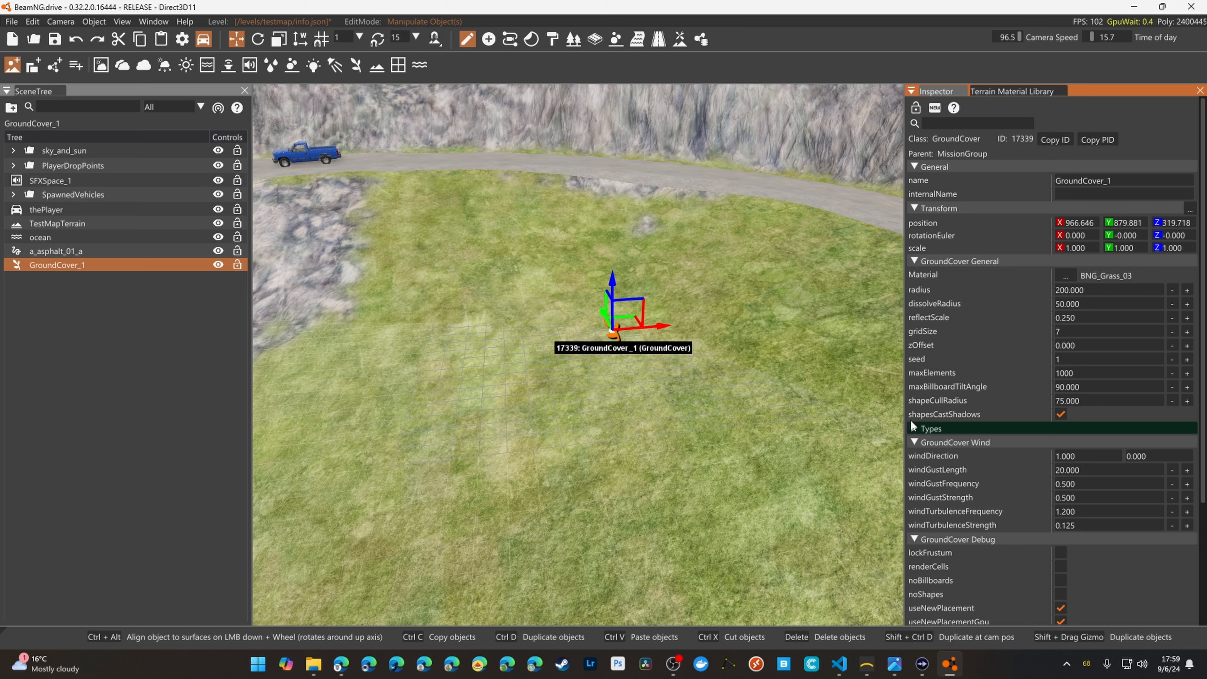
Assign the Grass terrain layer to the ground cover's first type, and check the slope around it
left_click(917, 429)
left_click(922, 442)
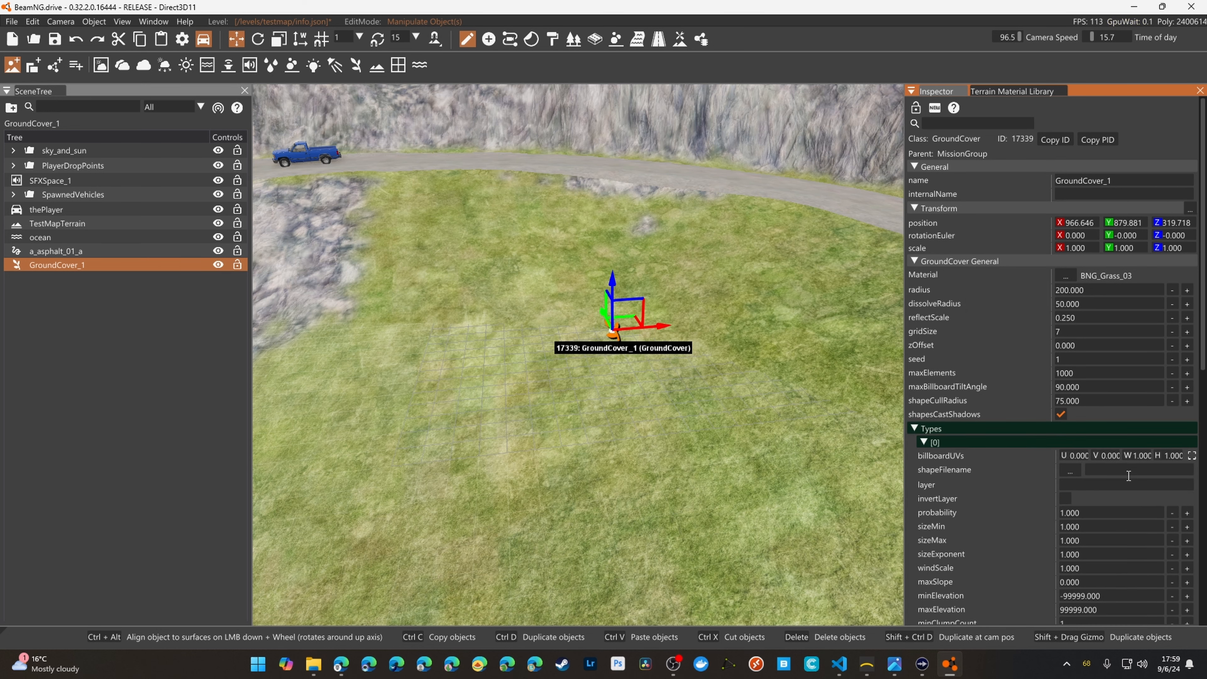
left_click(1084, 484)
type("Gra")
right_click_drag(577, 329, 879, 356)
key("a")
scroll(728, 354, "down", 5)
key("w")
right_click_drag(730, 354, 566, 380)
key("d")
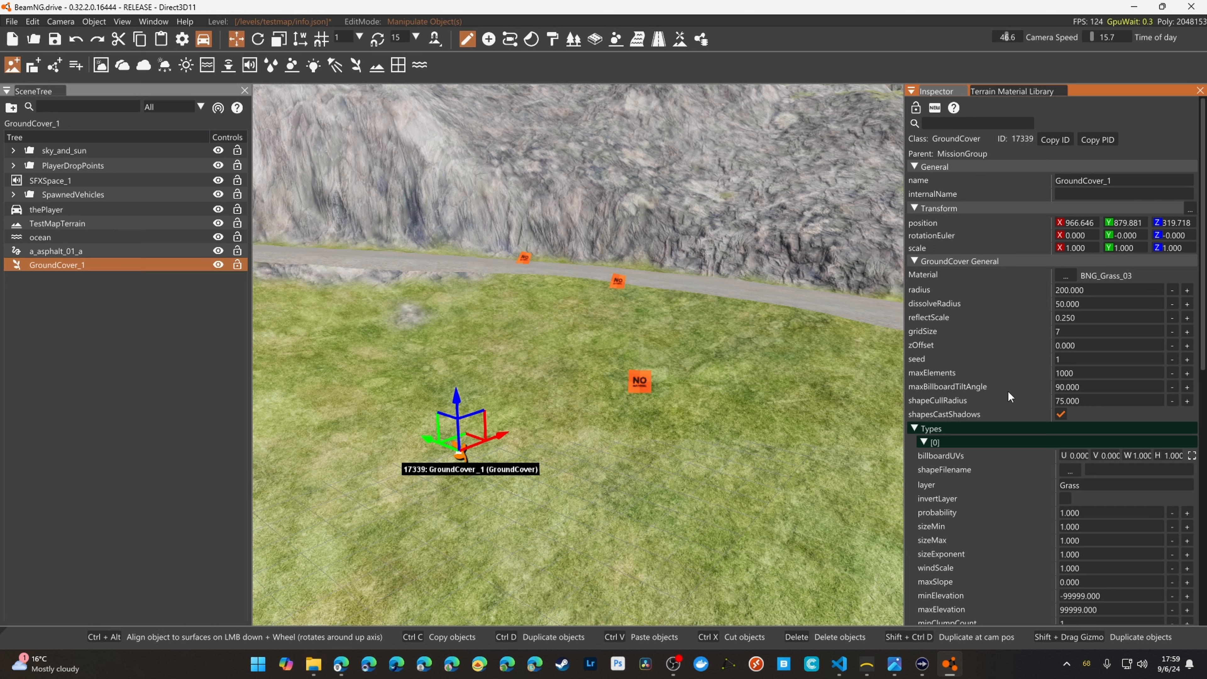
Try maxElements values of 10000 and 100000 on the ground cover
scroll(960, 413, "down", 1)
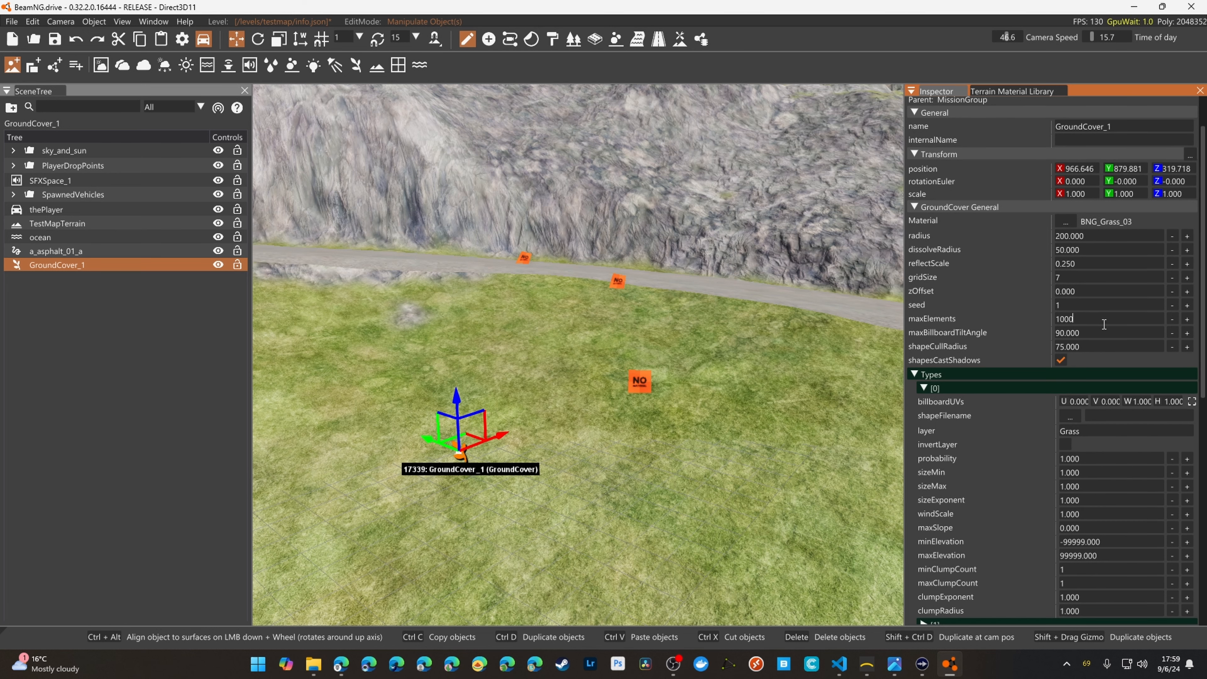
key("Return")
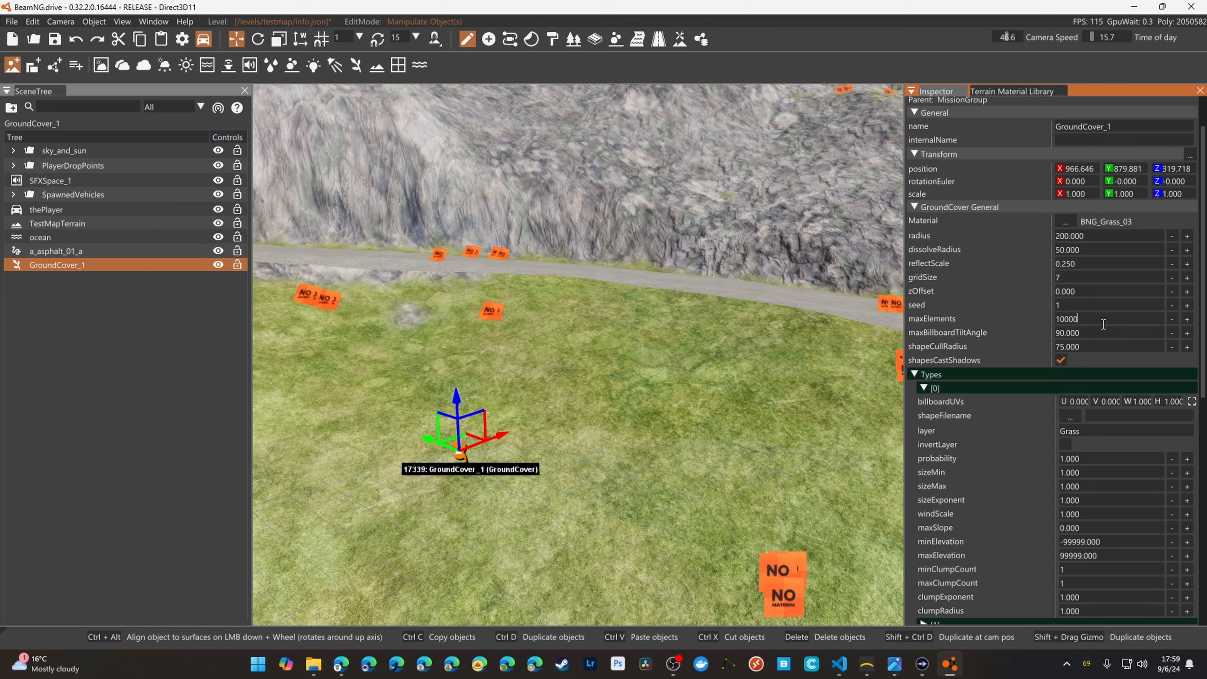
key("Return")
key("s")
right_click_drag(577, 354, 476, 350)
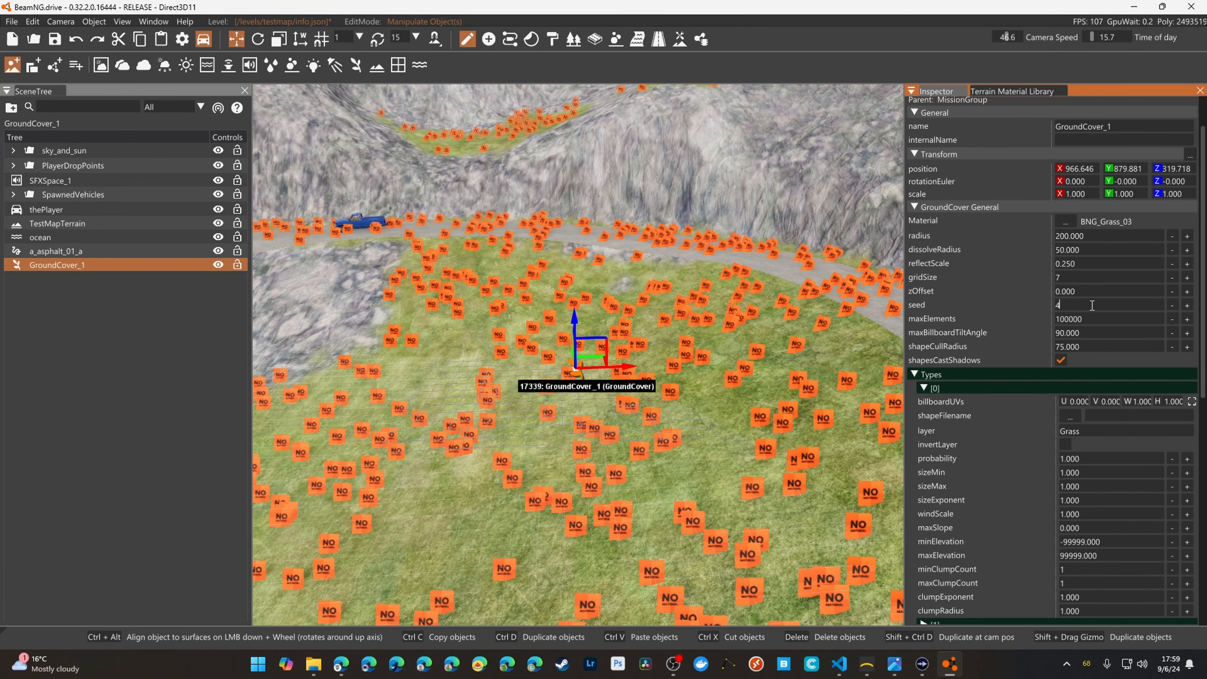
Set the ground cover's seed to 4 and inspect how its elements are distributed
key("Return")
right_click_drag(683, 372, 579, 354)
right_click_drag(546, 258, 475, 299)
key("w")
right_click_drag(637, 408, 667, 328)
key("s")
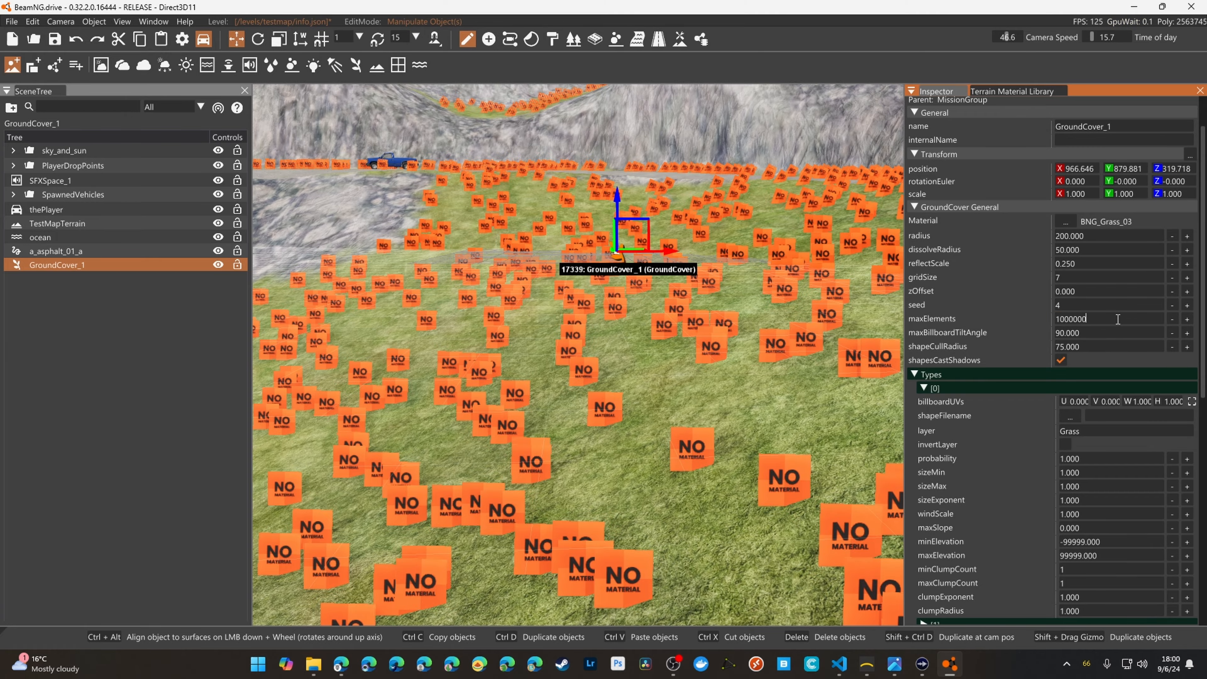
Set the ground cover's maxElements to 1000000 and save the level
key("Return")
right_click_drag(566, 400, 614, 404)
key("s")
key("s")
key("ctrl+s")
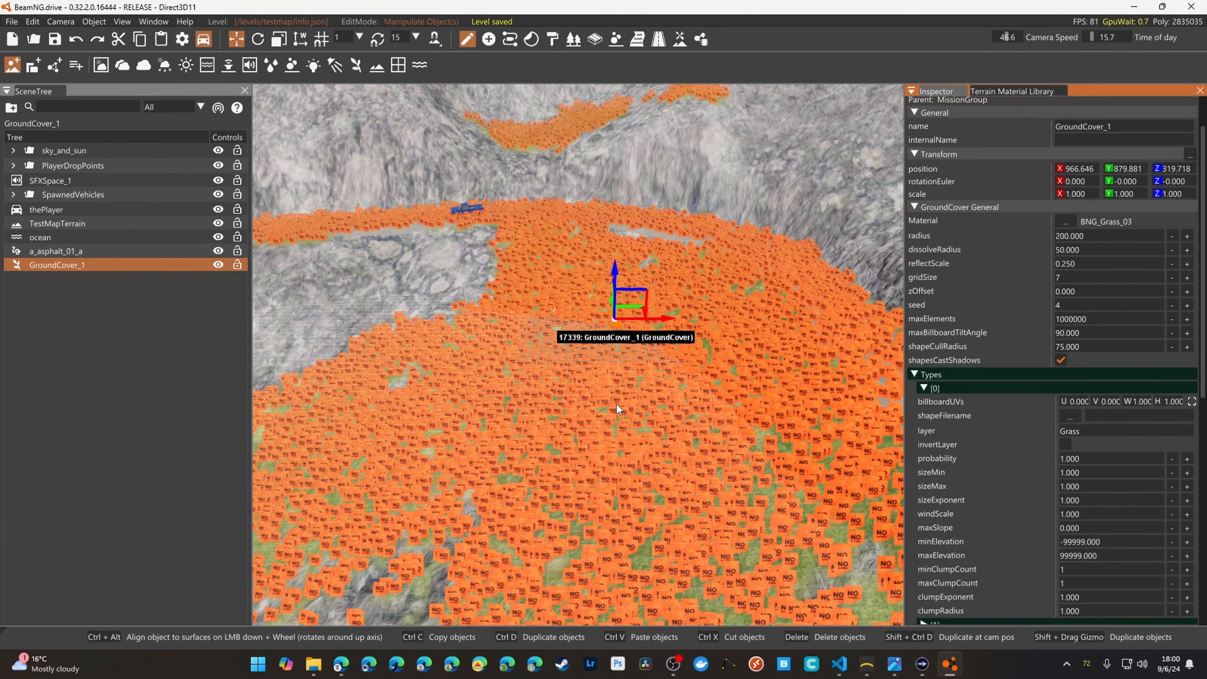
Leave the world editor, reload the level through the main menu, and reopen the editor
key("F11")
key("Escape")
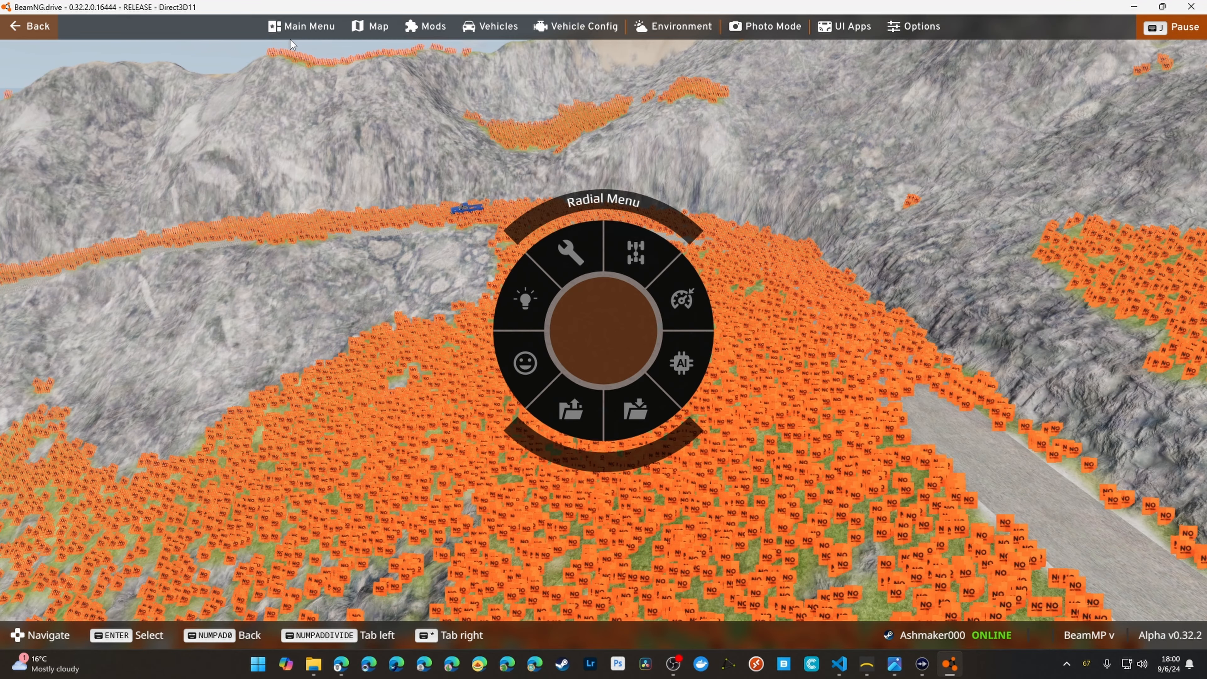
left_click(302, 26)
key("F11")
Examine the grass across the slope and along the road, and select the ground cover to review its settings
mouse_move(726, 420)
right_mouse_down()
mouse_move(677, 419)
mouse_move(711, 435)
mouse_move(707, 413)
mouse_move(725, 430)
mouse_move(724, 455)
mouse_move(715, 423)
mouse_move(698, 454)
mouse_move(758, 425)
right_mouse_up()
key("w")
key("s")
key("w")
right_click_drag(684, 318, 361, 228)
right_click_drag(578, 338, 846, 380)
key("s")
key("d")
right_click_drag(475, 475, 656, 446)
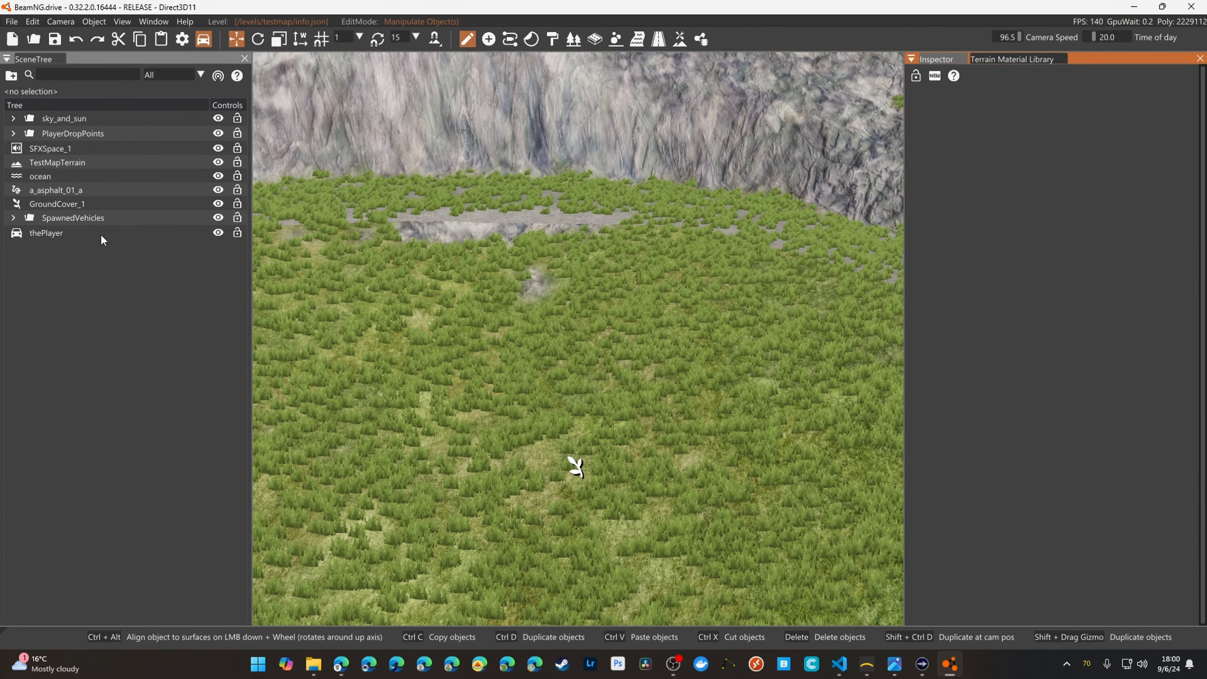
left_click(45, 203)
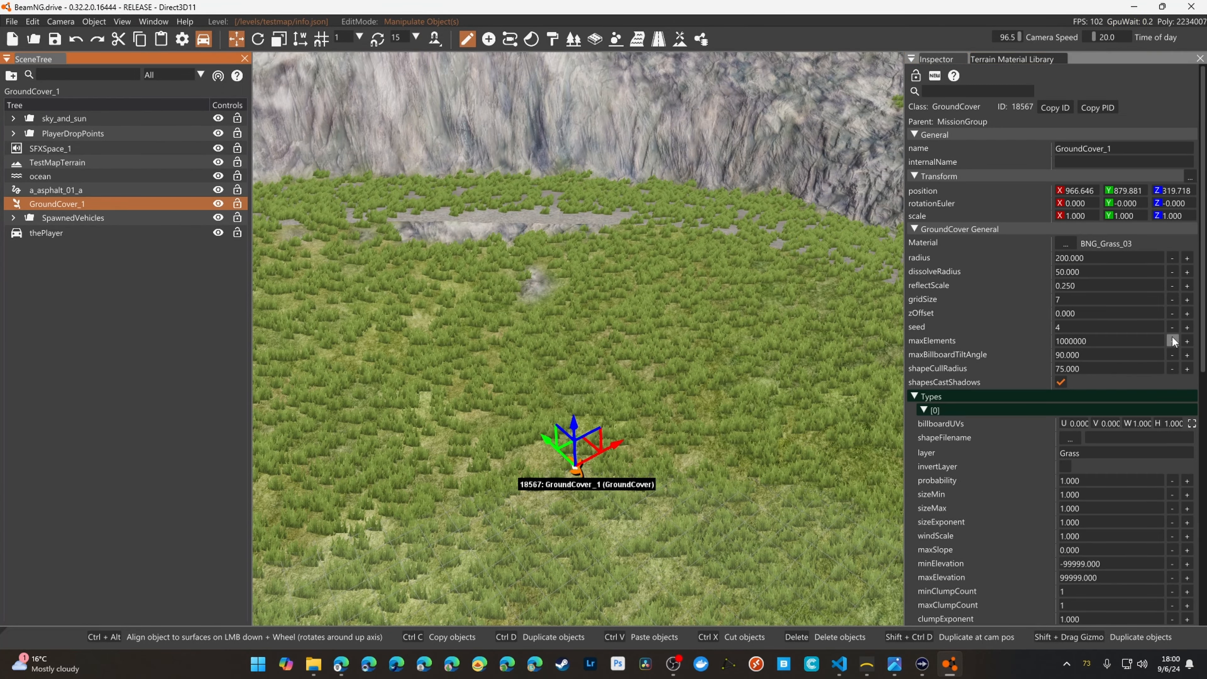
Switch to forest editing, create the missing Forest object, and show the forest mesh list
left_click(574, 40)
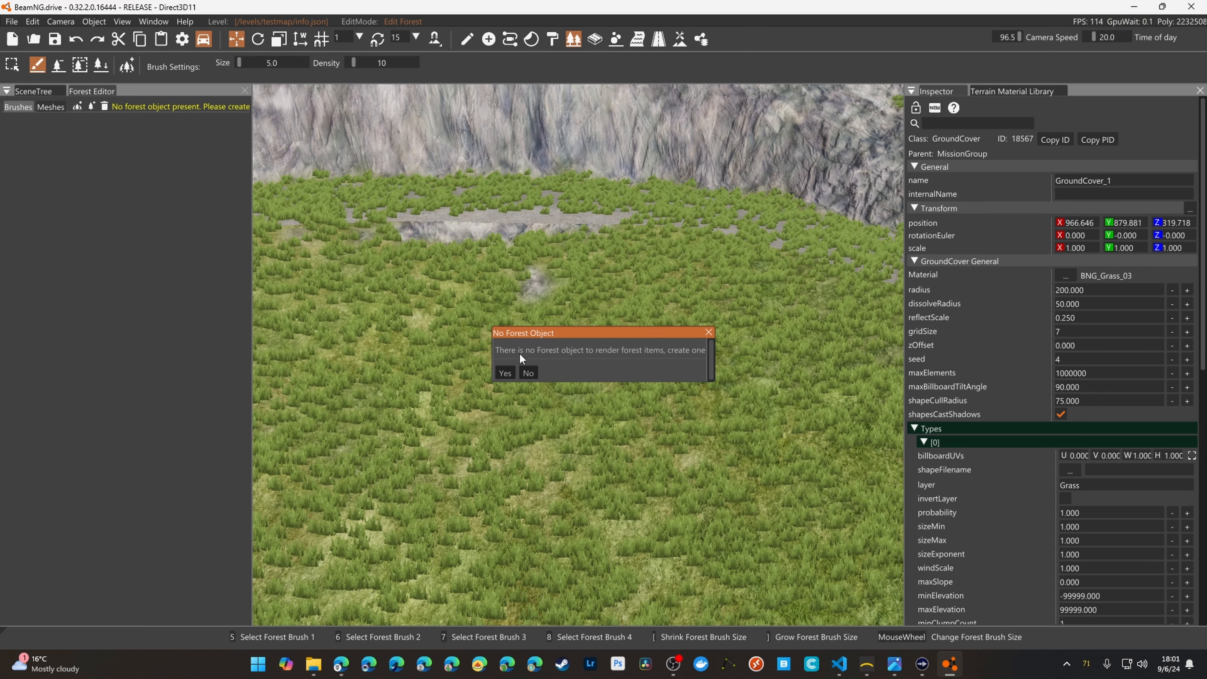
left_click(504, 373)
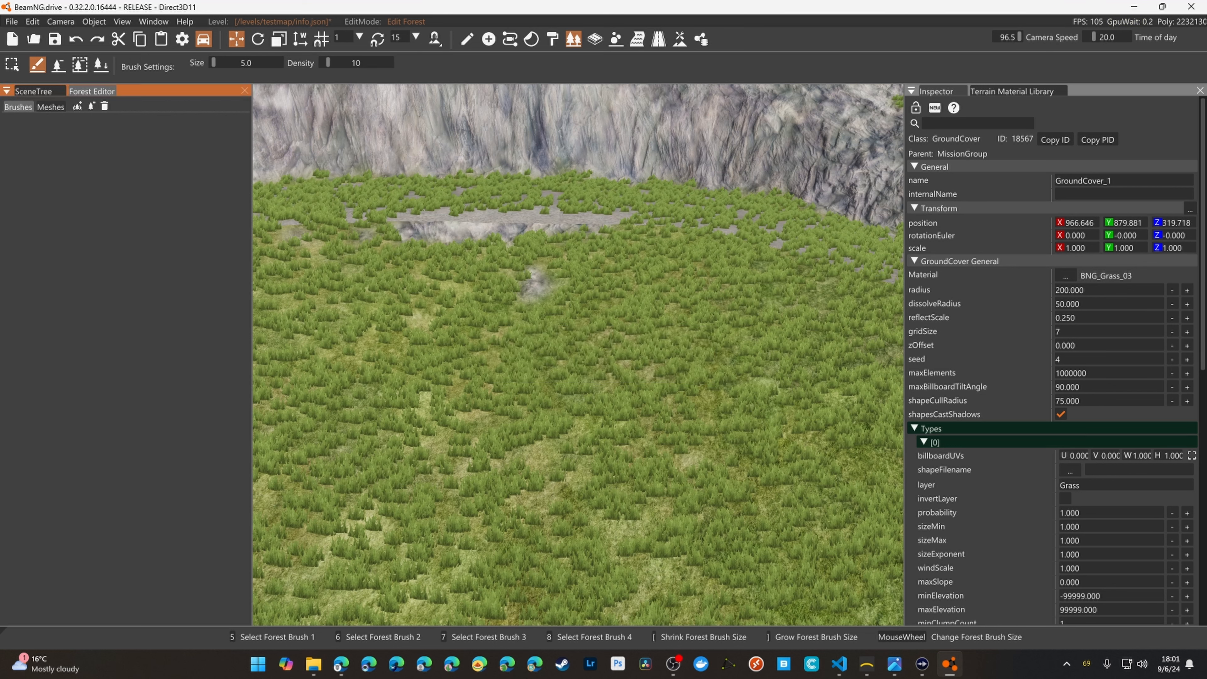
left_click(51, 107)
Add tro_tree_1_fallen.dae from testmap's art/shapes/trees/trees_tropical_1 folder as a forest mesh, and inspect its preview
left_click(78, 107)
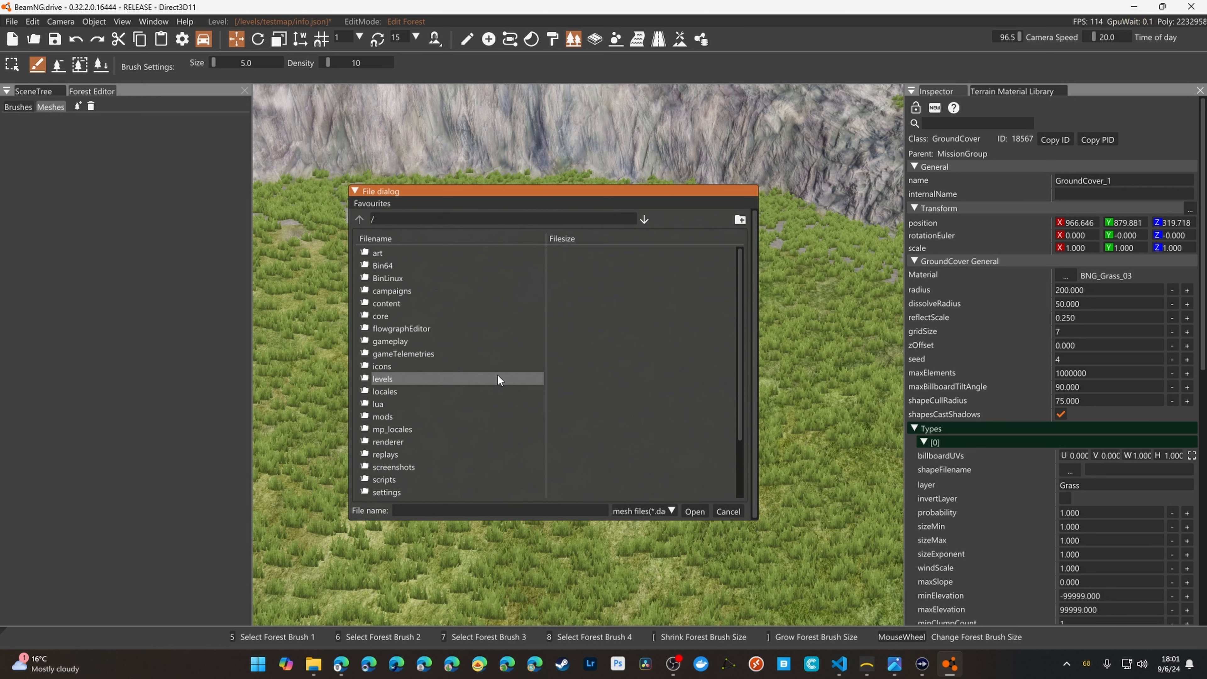
double_click(449, 379)
scroll(426, 440, "down", 3)
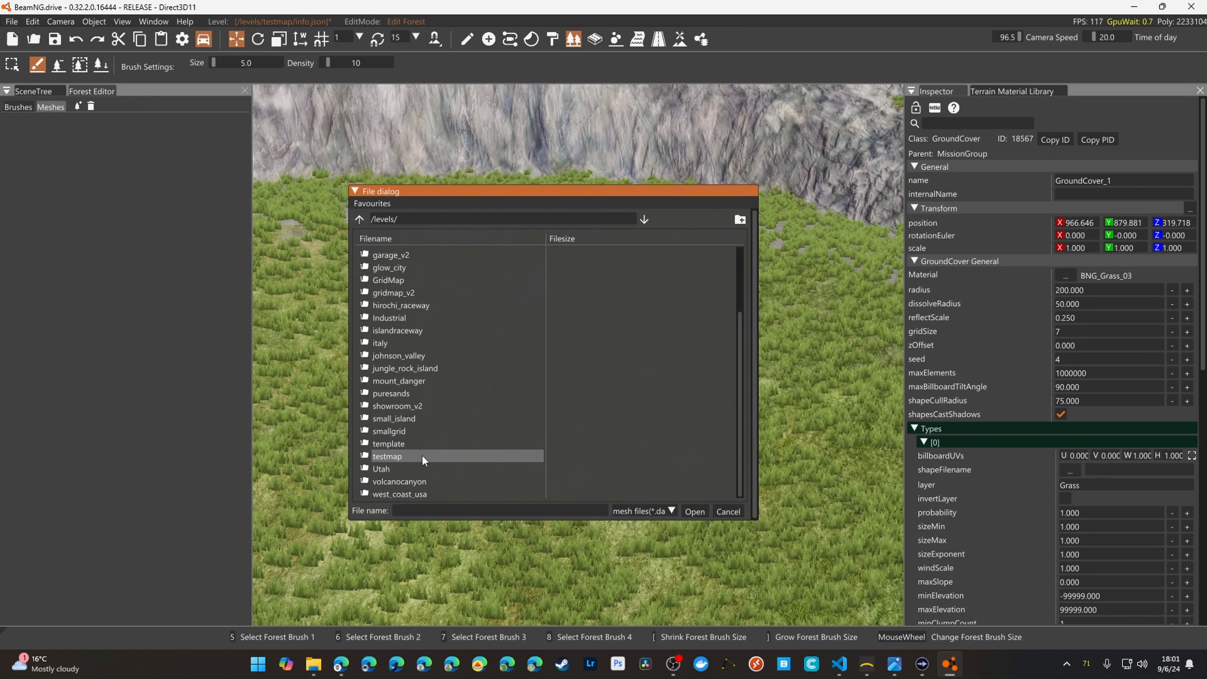
double_click(420, 458)
double_click(408, 255)
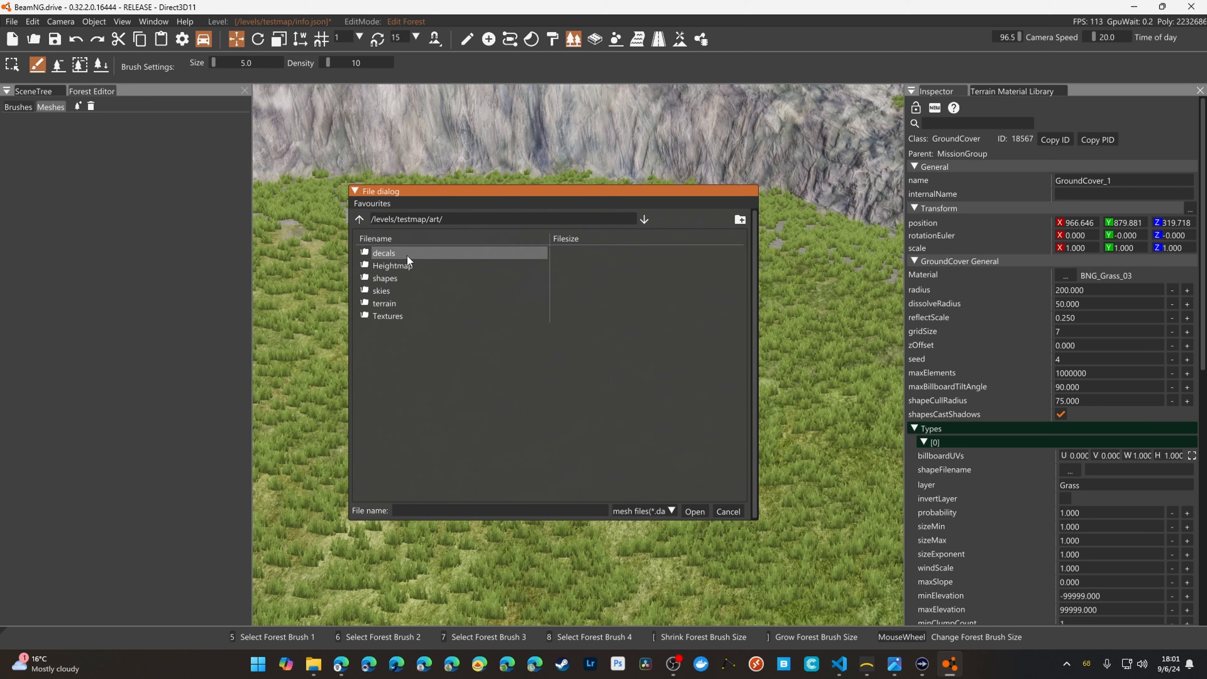
double_click(414, 278)
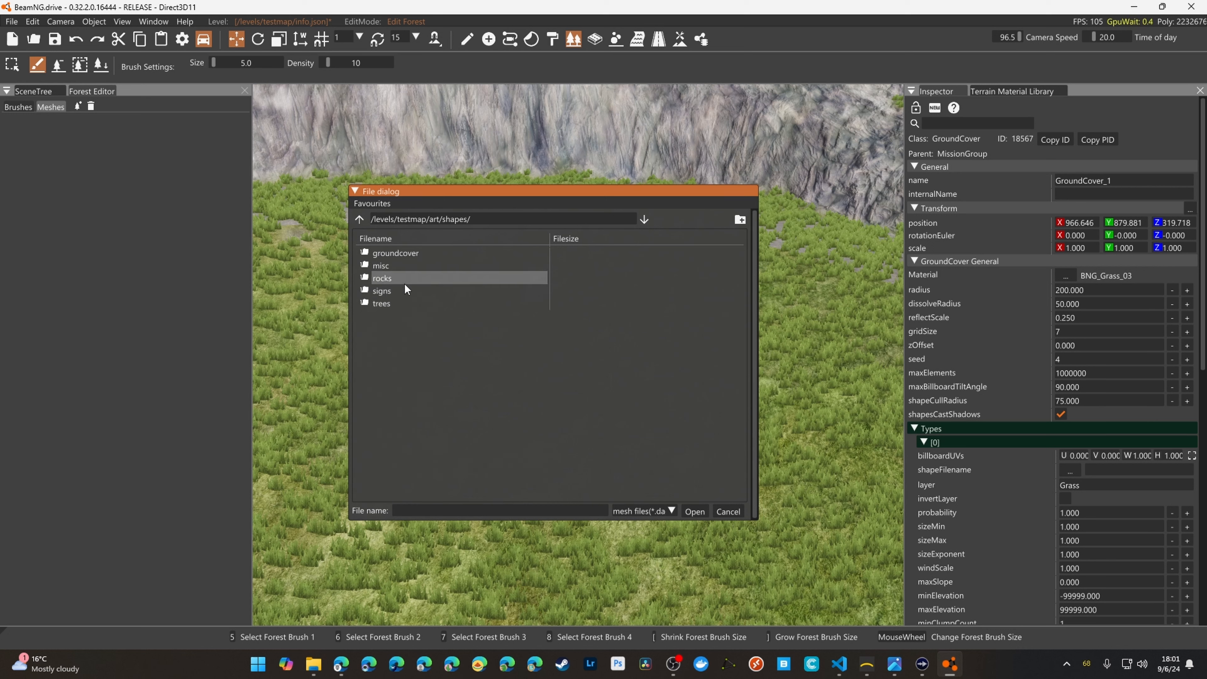
double_click(408, 303)
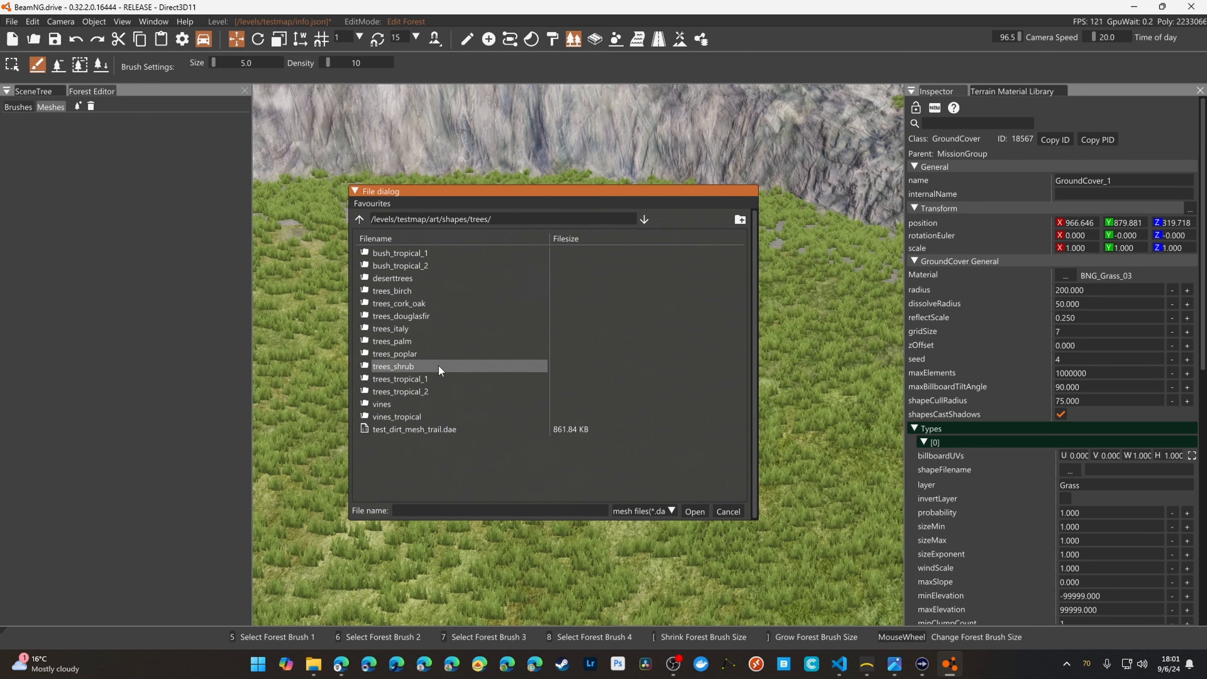
double_click(437, 253)
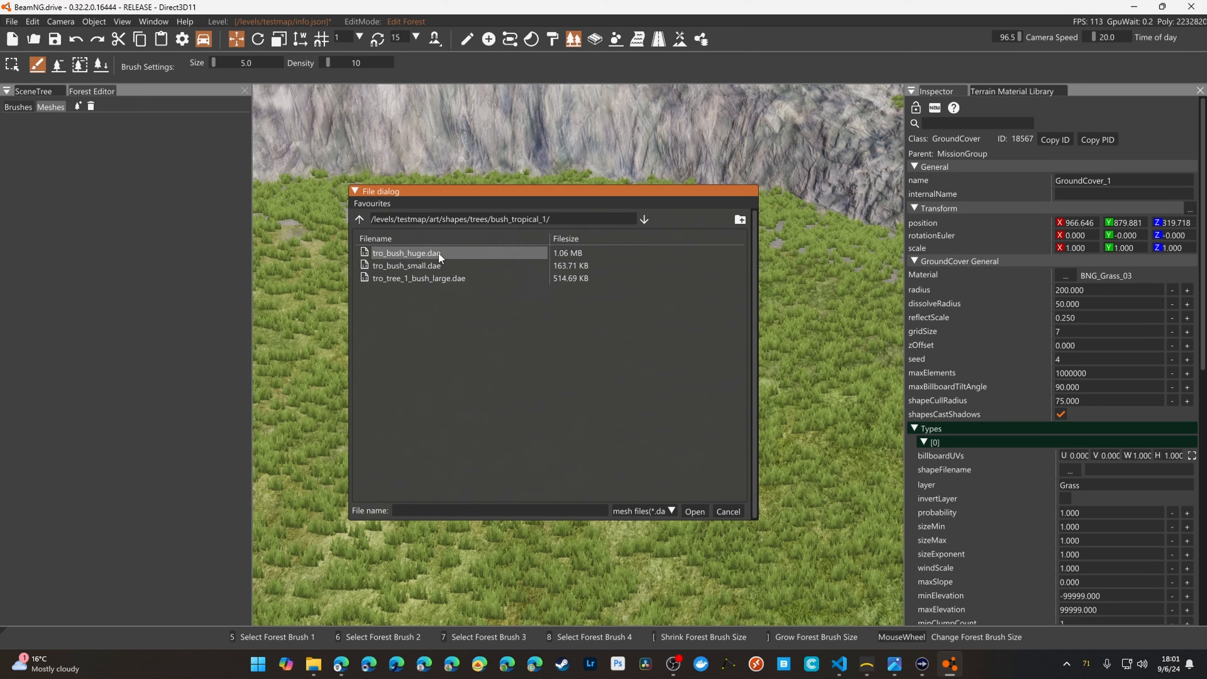
left_click(361, 219)
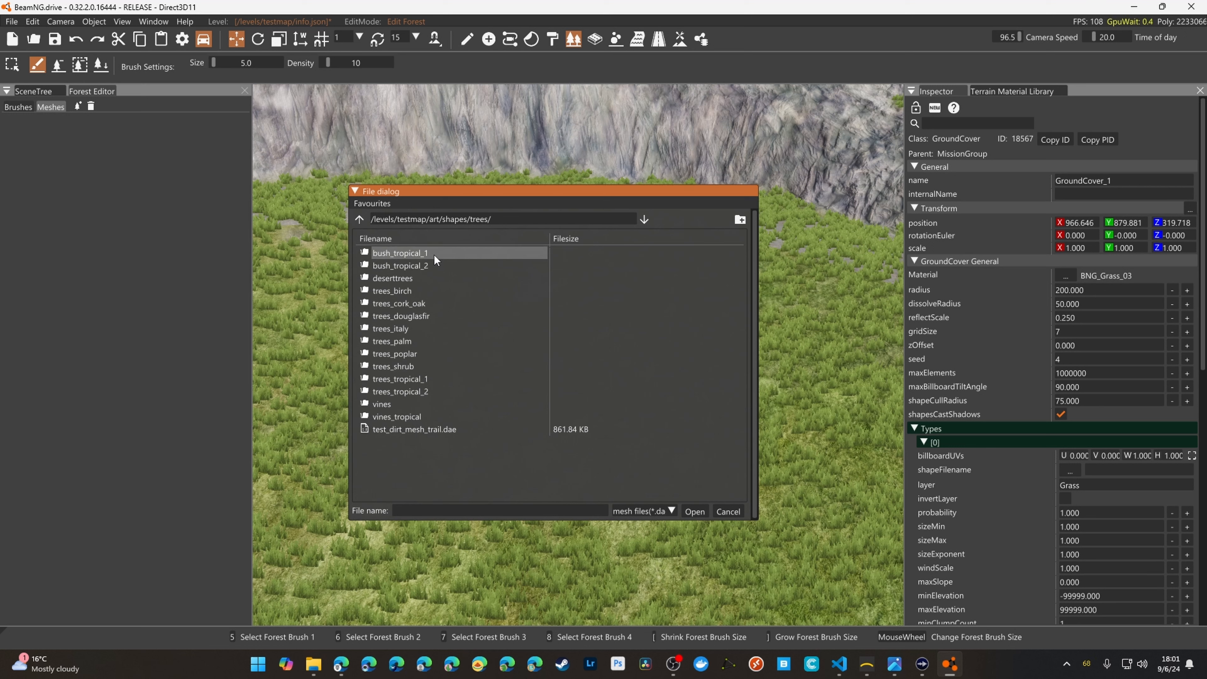
double_click(427, 379)
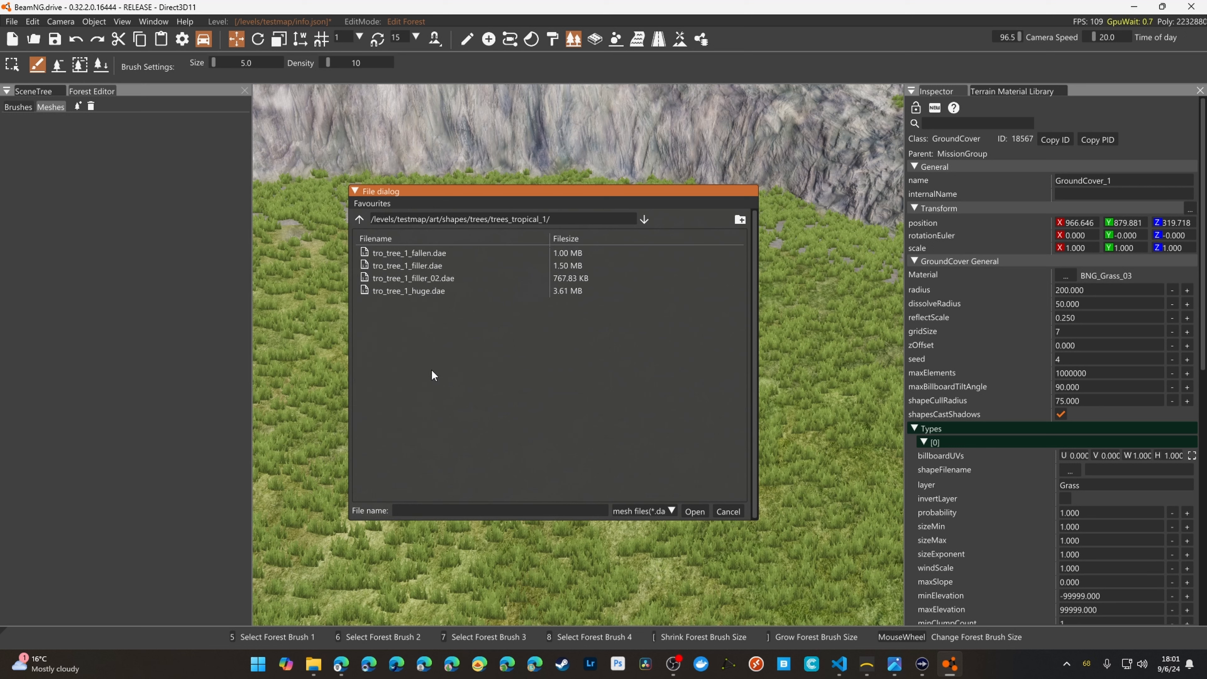
double_click(466, 253)
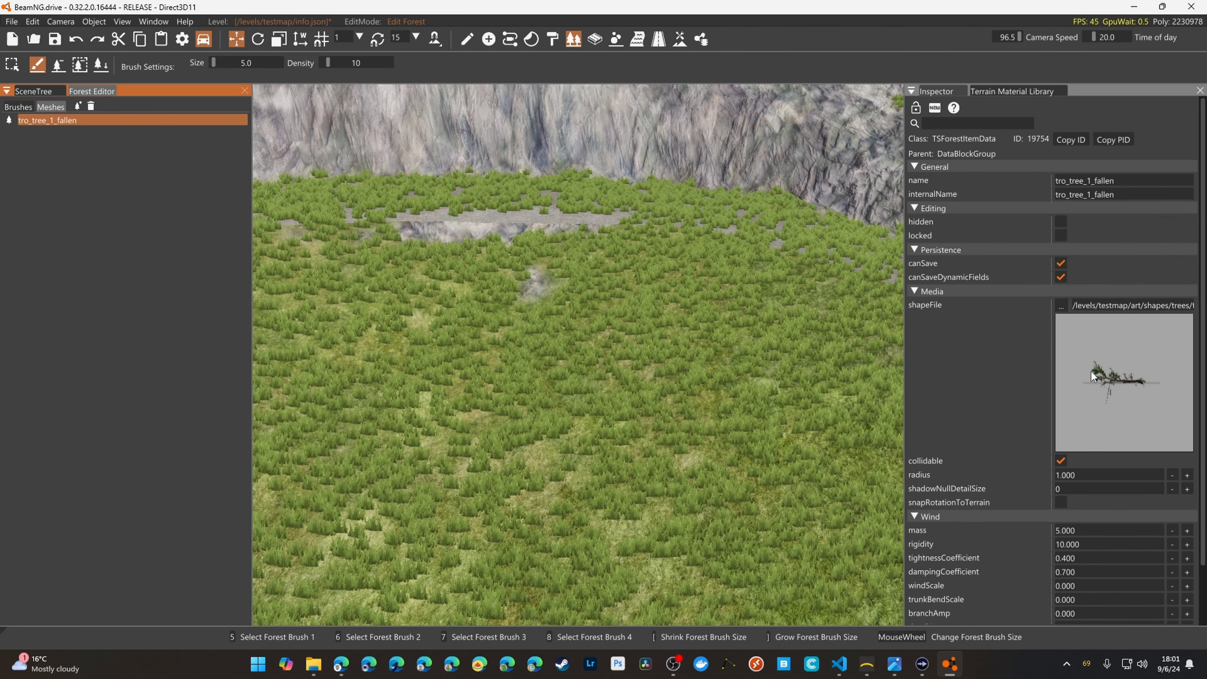
mouse_move(1085, 378)
left_mouse_down()
mouse_move(1088, 420)
mouse_move(1156, 383)
mouse_move(1108, 373)
left_mouse_up()
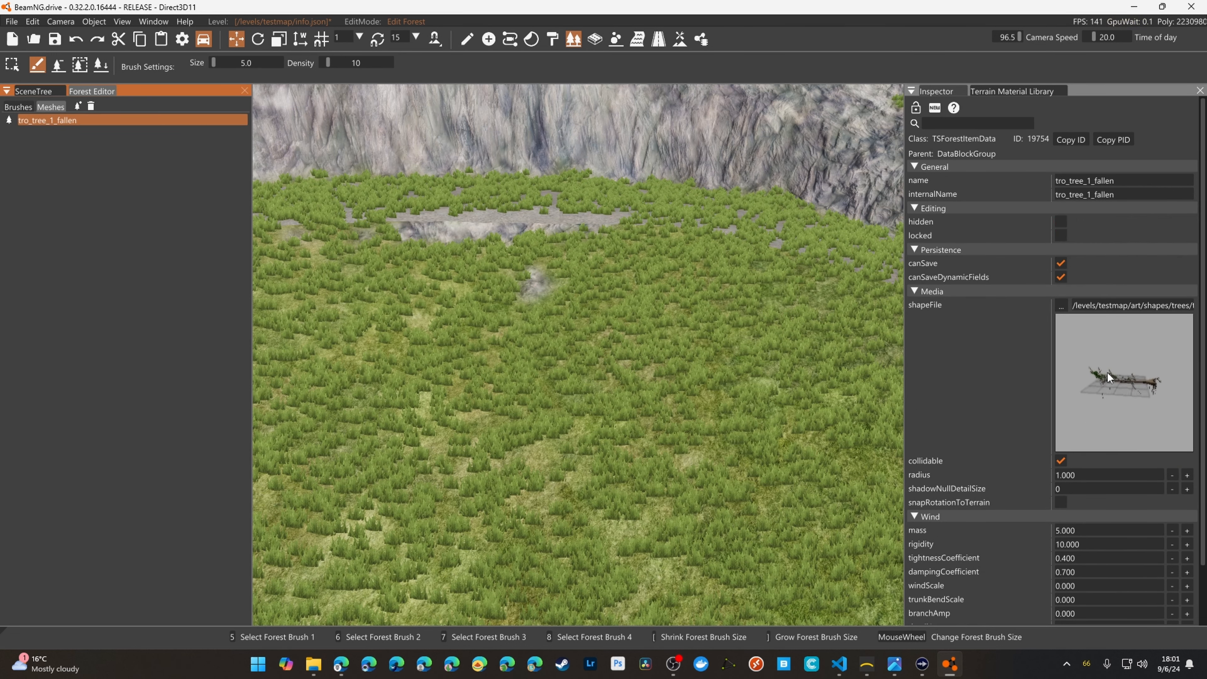
scroll(1125, 378, "up", 2)
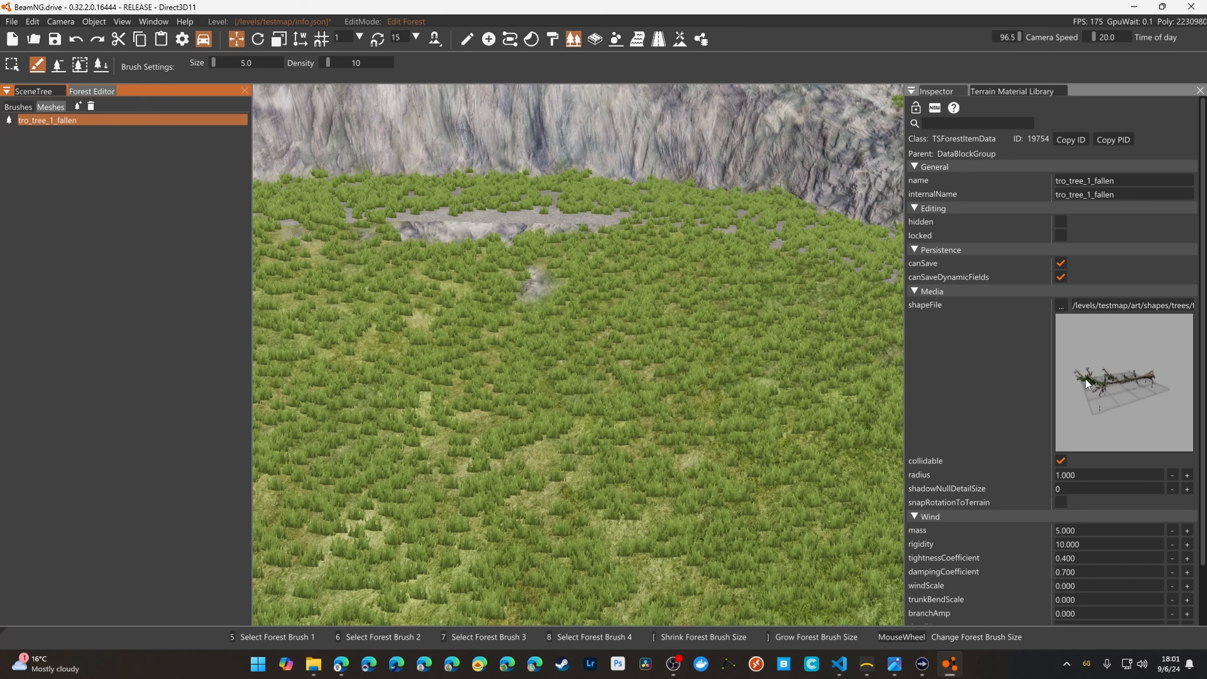
Add tro_tree_1_huge.dae from testmap's art/shapes/trees/trees_tropical_1 folder as a second forest mesh
left_click(78, 106)
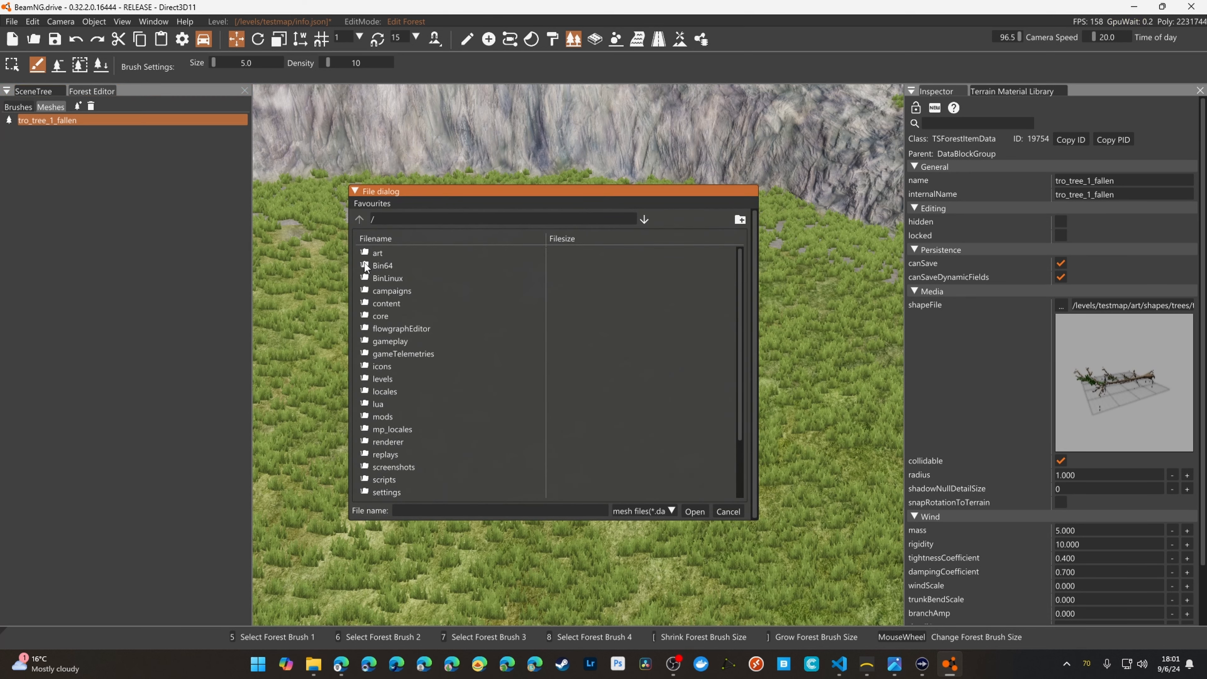
left_click(644, 220)
left_click(555, 307)
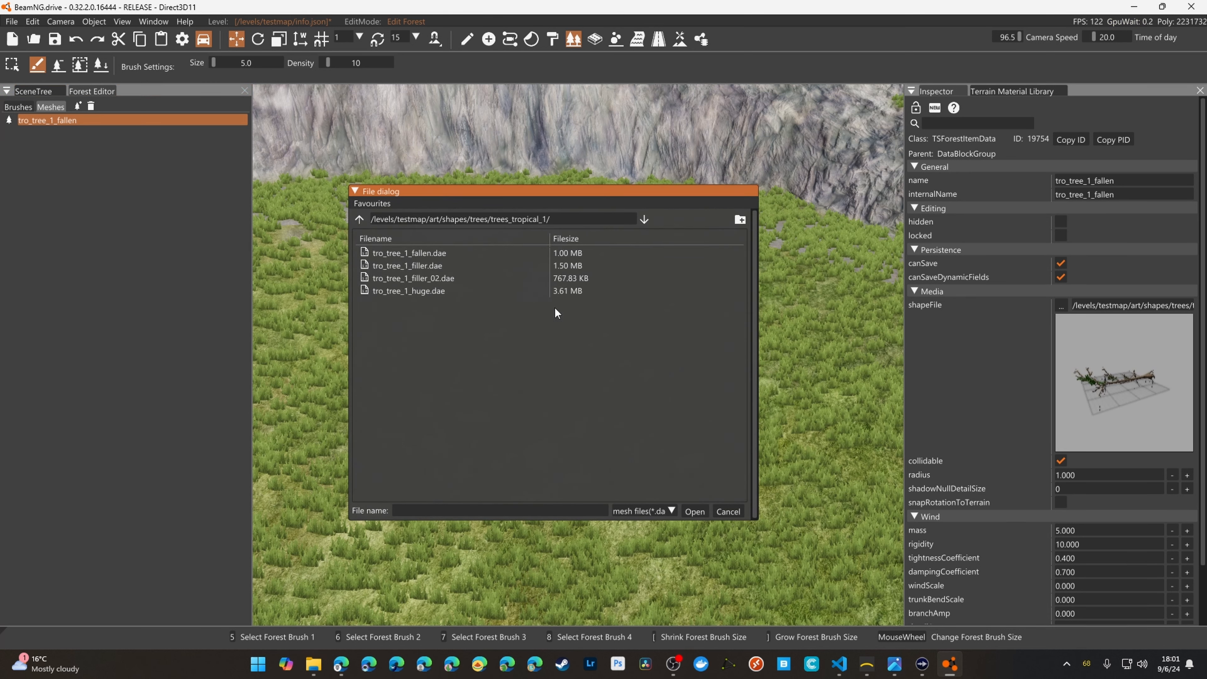
double_click(447, 290)
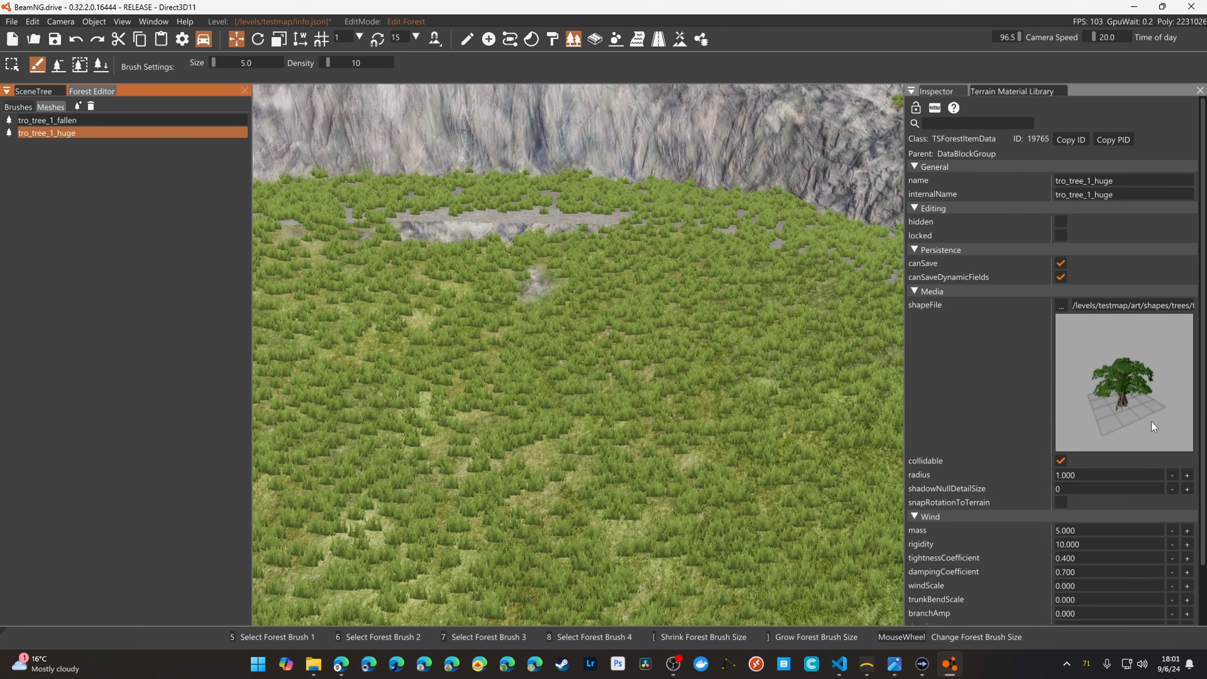
Create a new forest brush group and name it Tree
left_click(17, 109)
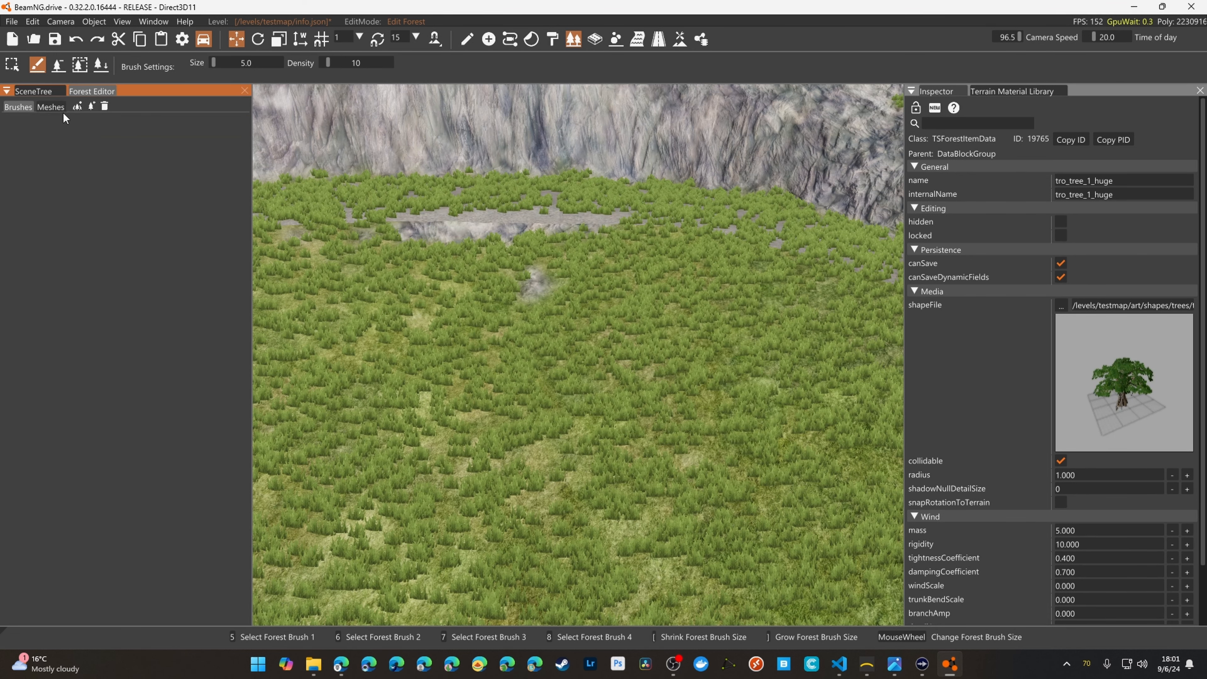
left_click(77, 109)
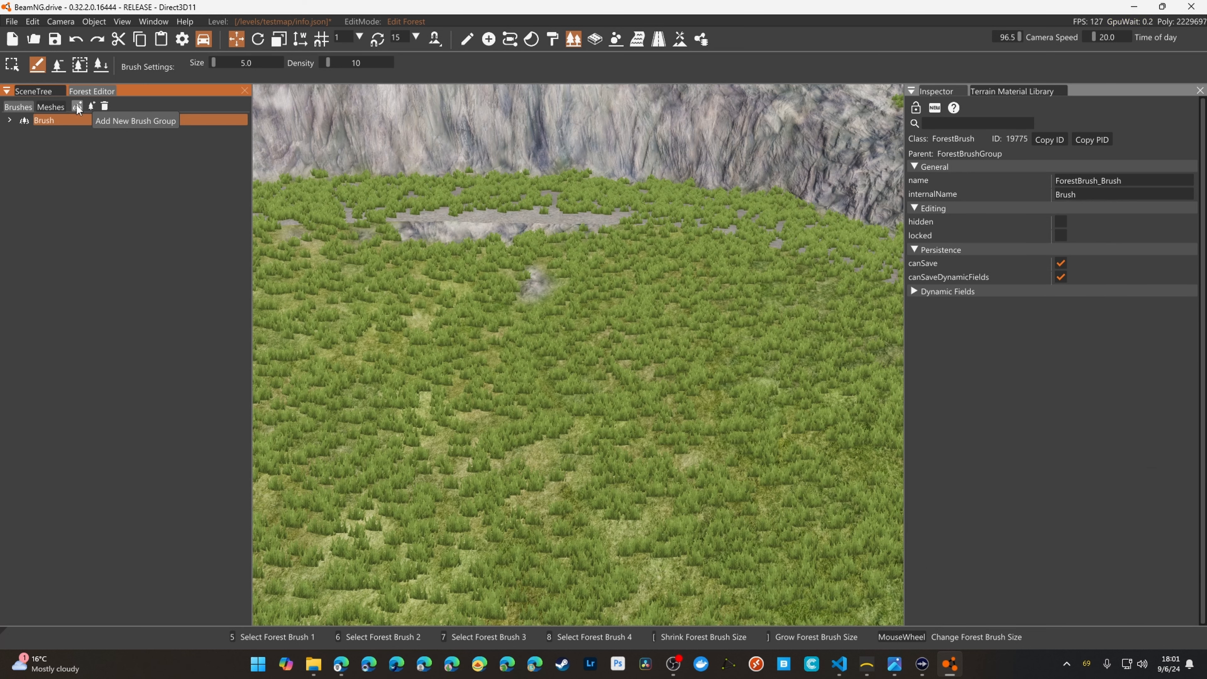
double_click(66, 121)
key("Caps_Lock")
type("T")
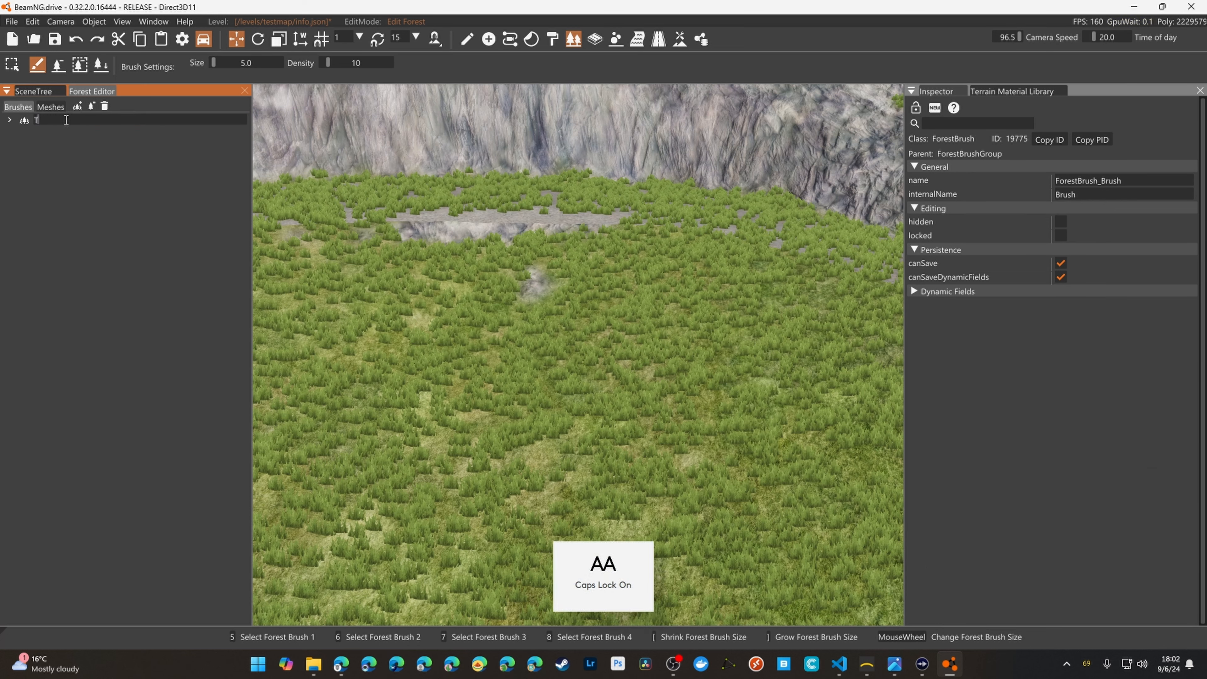
type("ree")
key("Return")
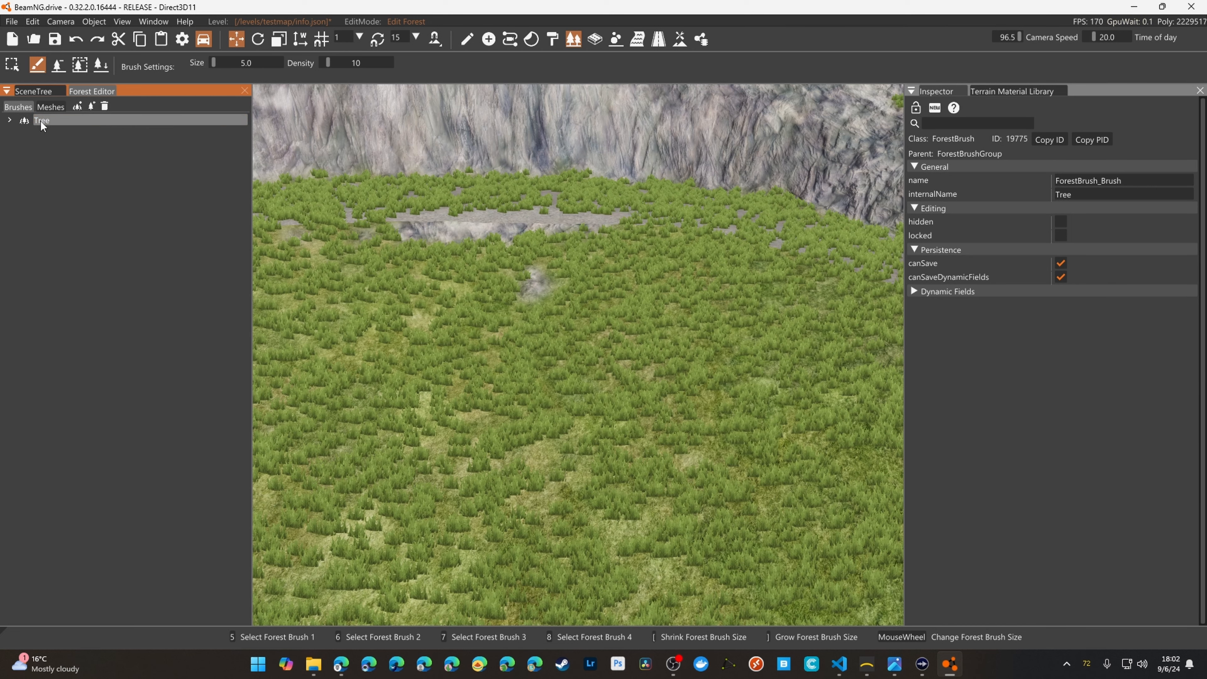
Add an element to the Tree brush group and assign tro_tree_1_fallen as its forest item
left_click(92, 107)
left_click(81, 131)
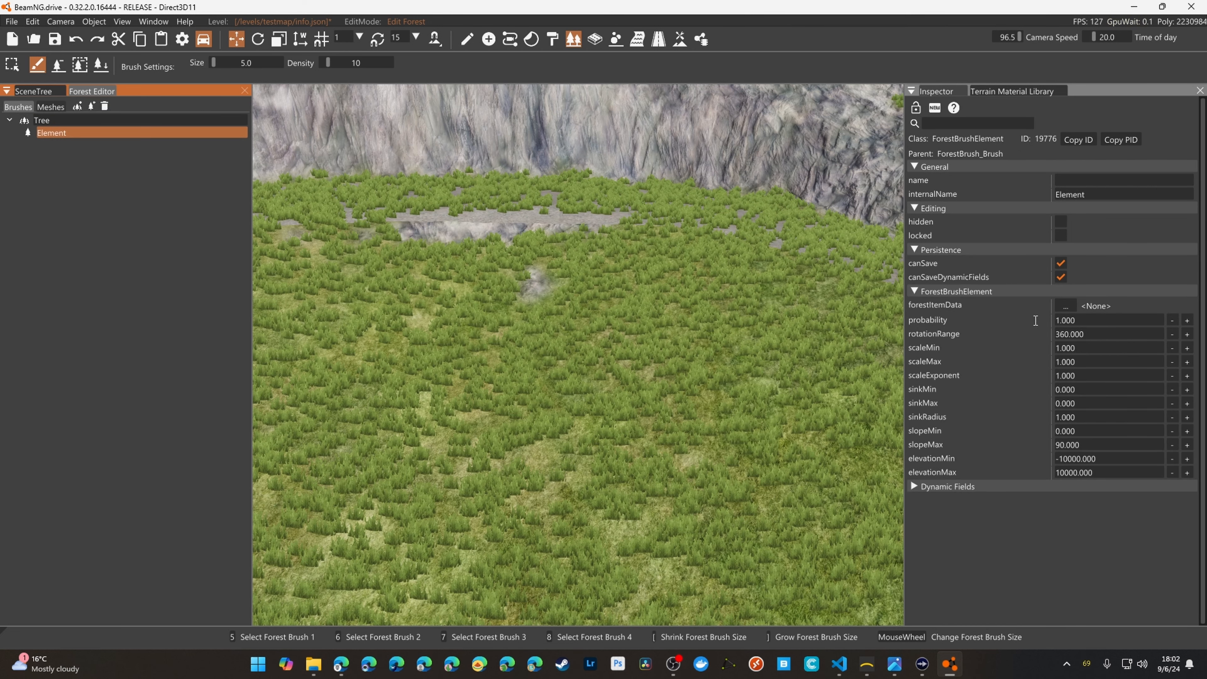
left_click(1073, 305)
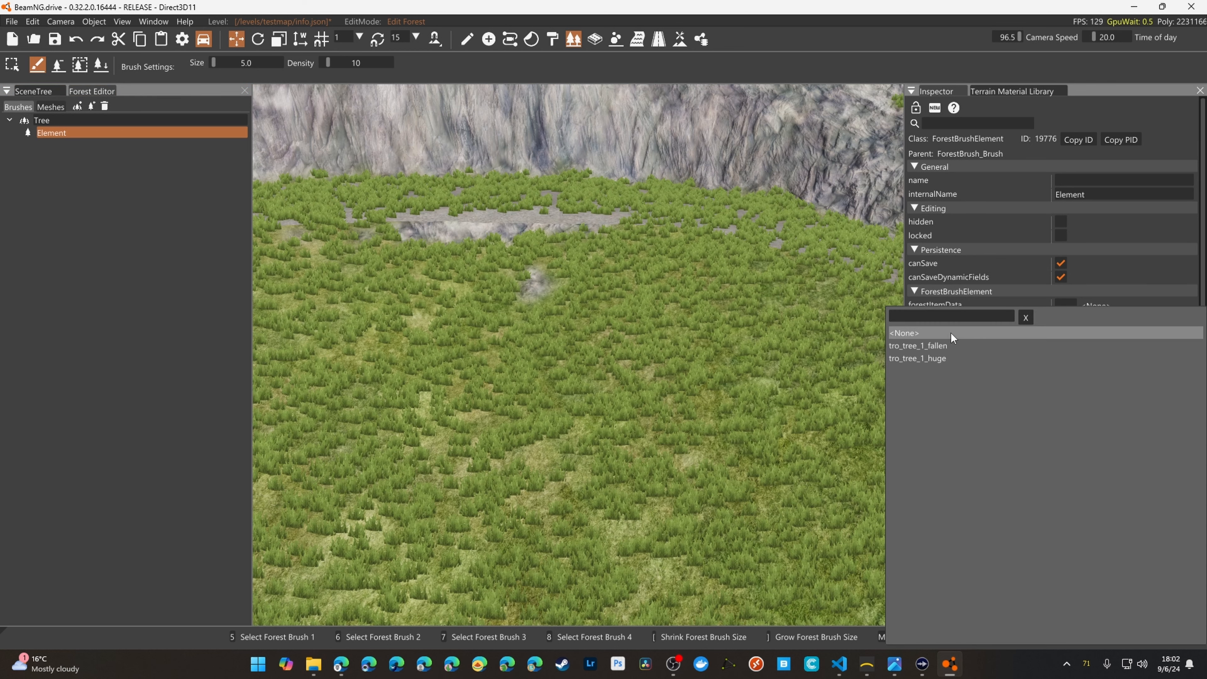
left_click(950, 349)
Add a second element to the Tree brush group and assign tro_tree_1_huge as its forest item
left_click(88, 120)
left_click(92, 106)
left_click(131, 144)
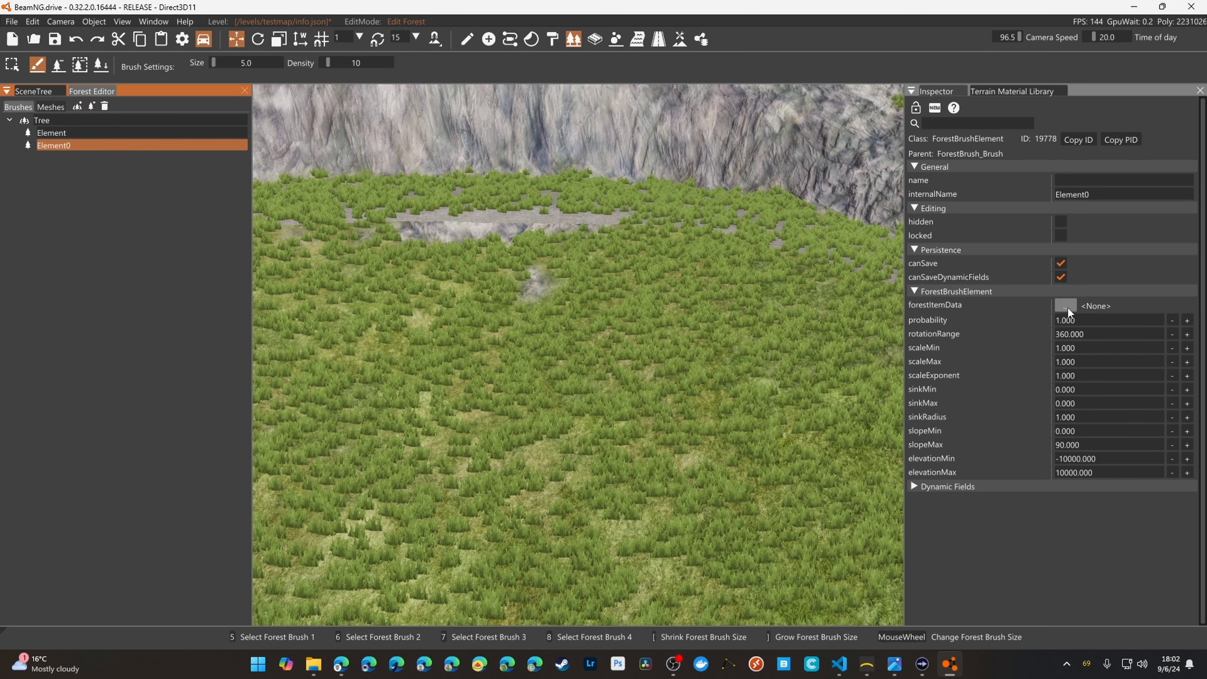
left_click(1068, 308)
left_click(969, 363)
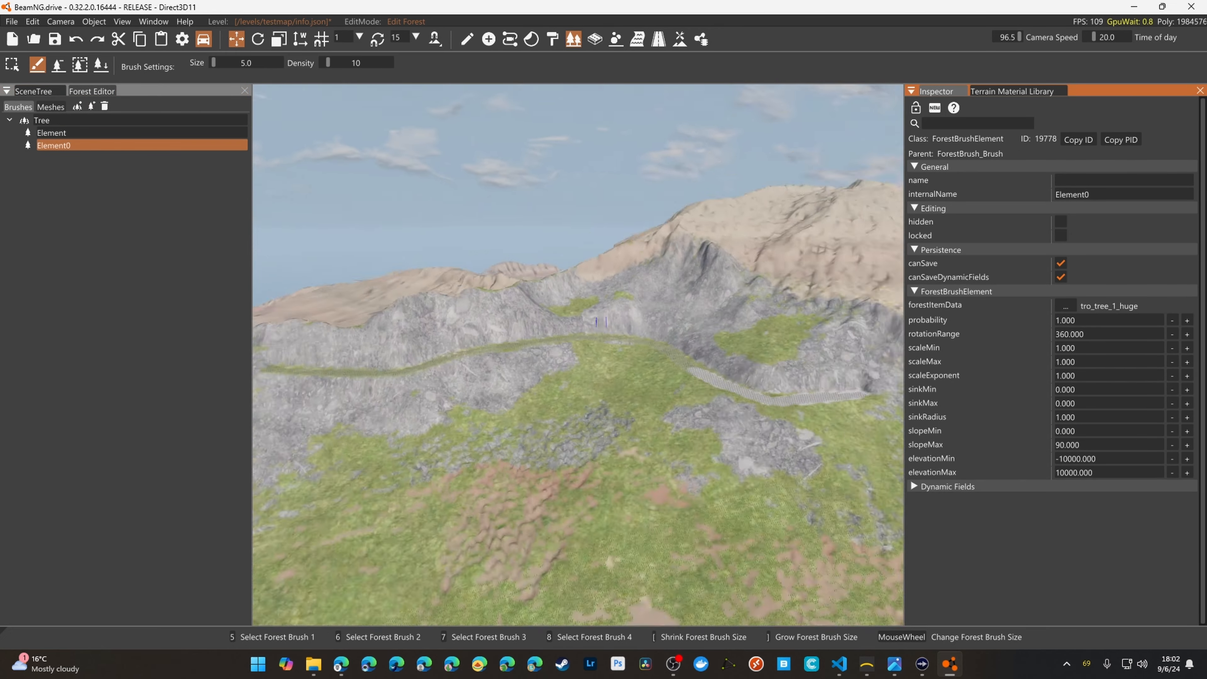
Place one huge tree and one fallen tree on the grassy slope, using each brush element separately
key("s")
key("w")
right_click_drag(679, 366, 671, 418)
key("w")
key("s")
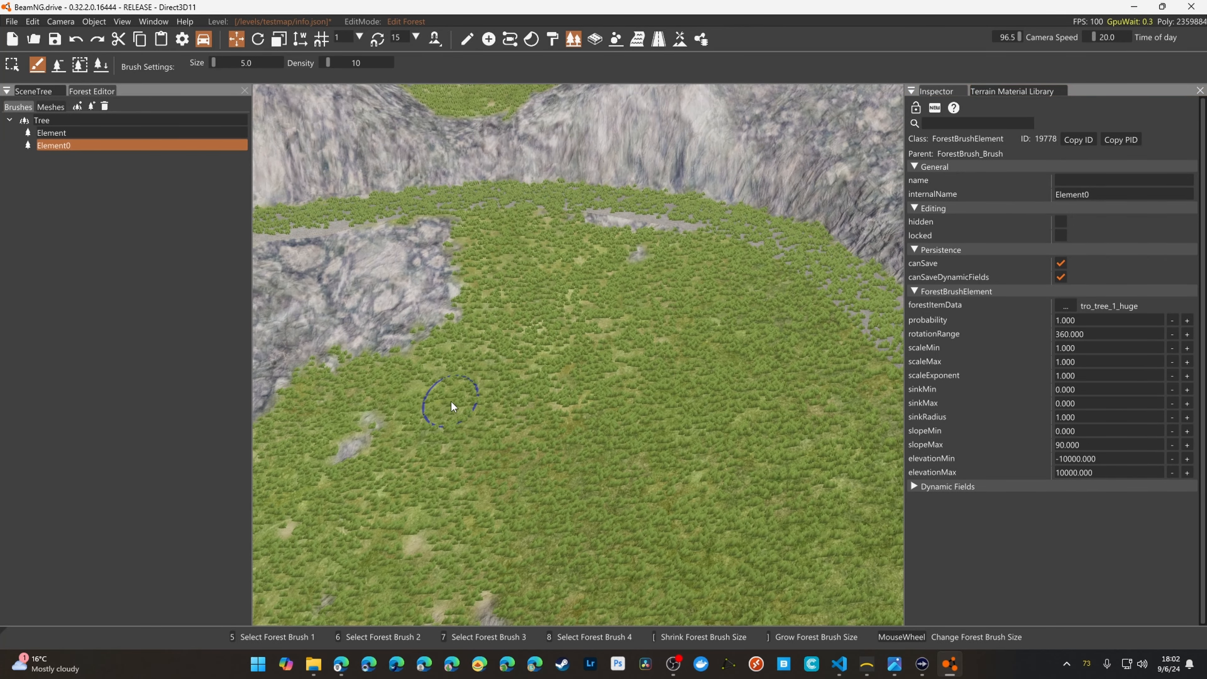
left_click(451, 402)
left_click(86, 133)
left_click(758, 338)
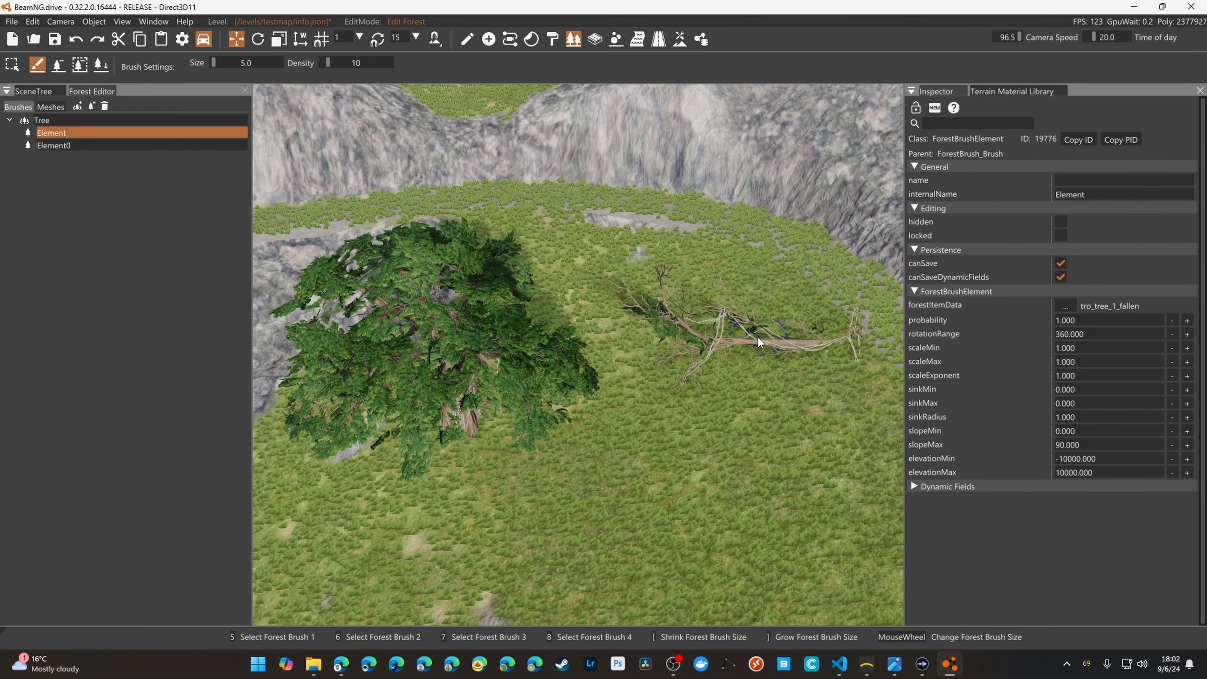
Use the whole Tree brush group at size 13 to place mixed trees on the grass near the road
left_click(76, 119)
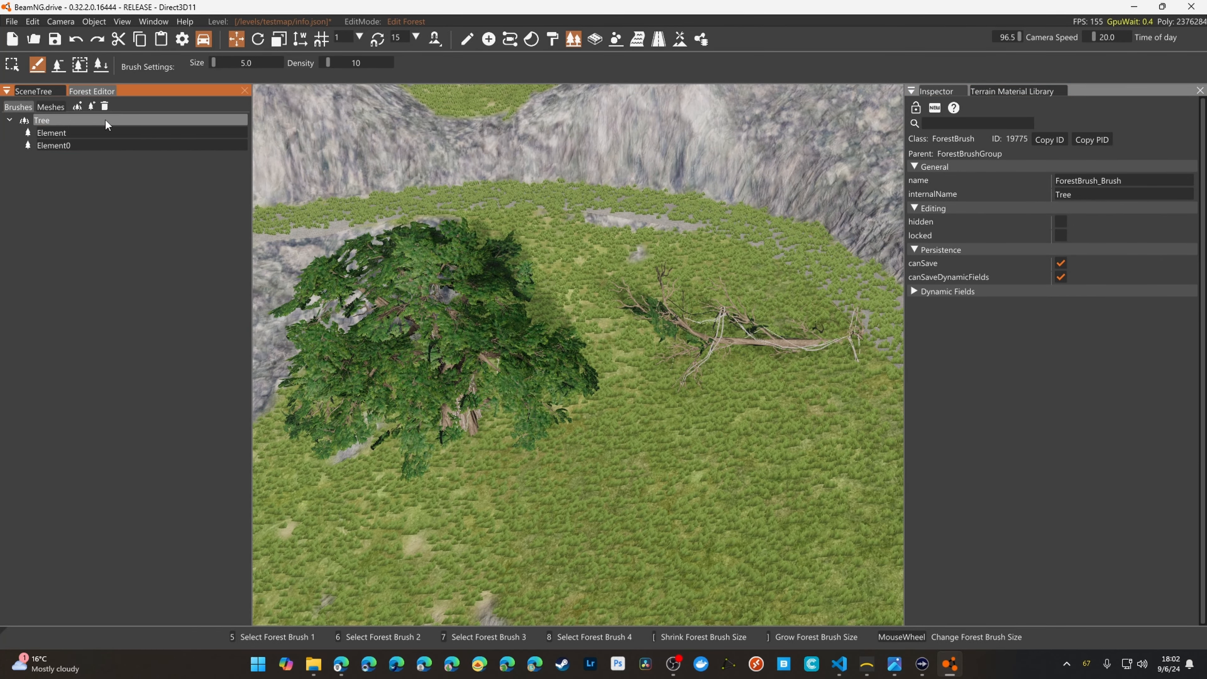
key("s")
right_click_drag(480, 318, 547, 322)
scroll(546, 322, "up", 8)
left_click(479, 336)
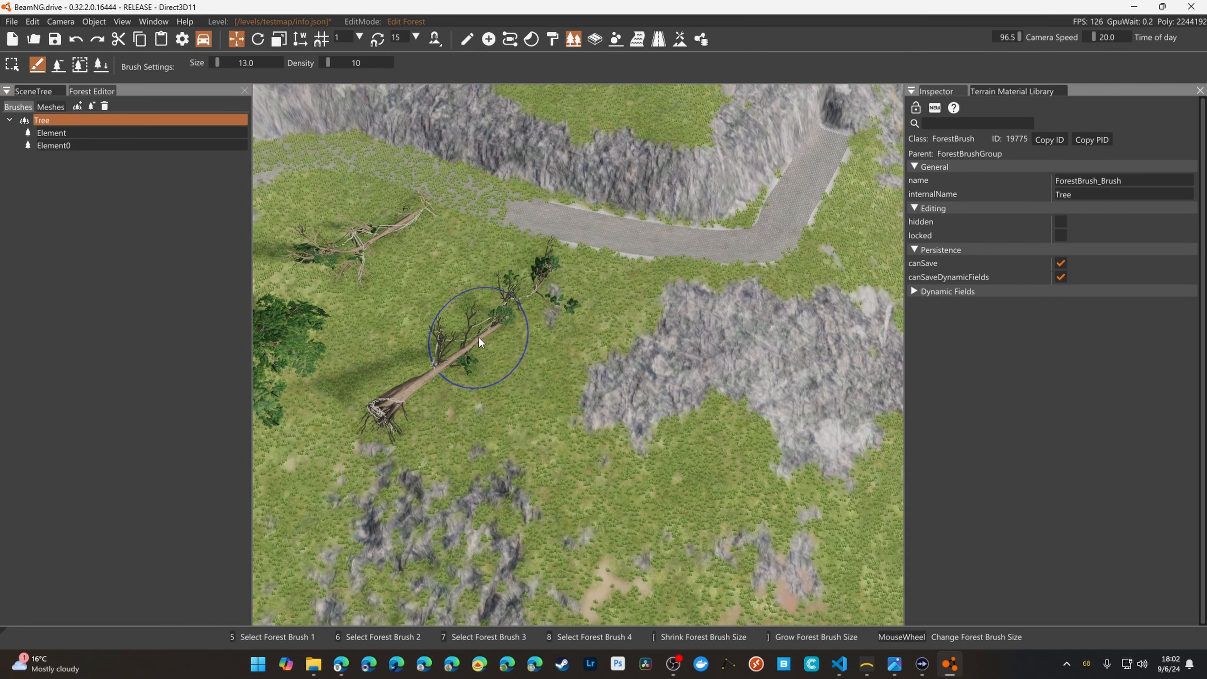
left_click(511, 389)
left_click(511, 389)
Paint more mixed trees with the Tree brush group across the grassy areas on both sides of the road
key("s")
mouse_move(645, 463)
right_mouse_down()
mouse_move(606, 345)
mouse_move(688, 474)
mouse_move(625, 486)
right_mouse_up()
left_click(585, 437)
key("a")
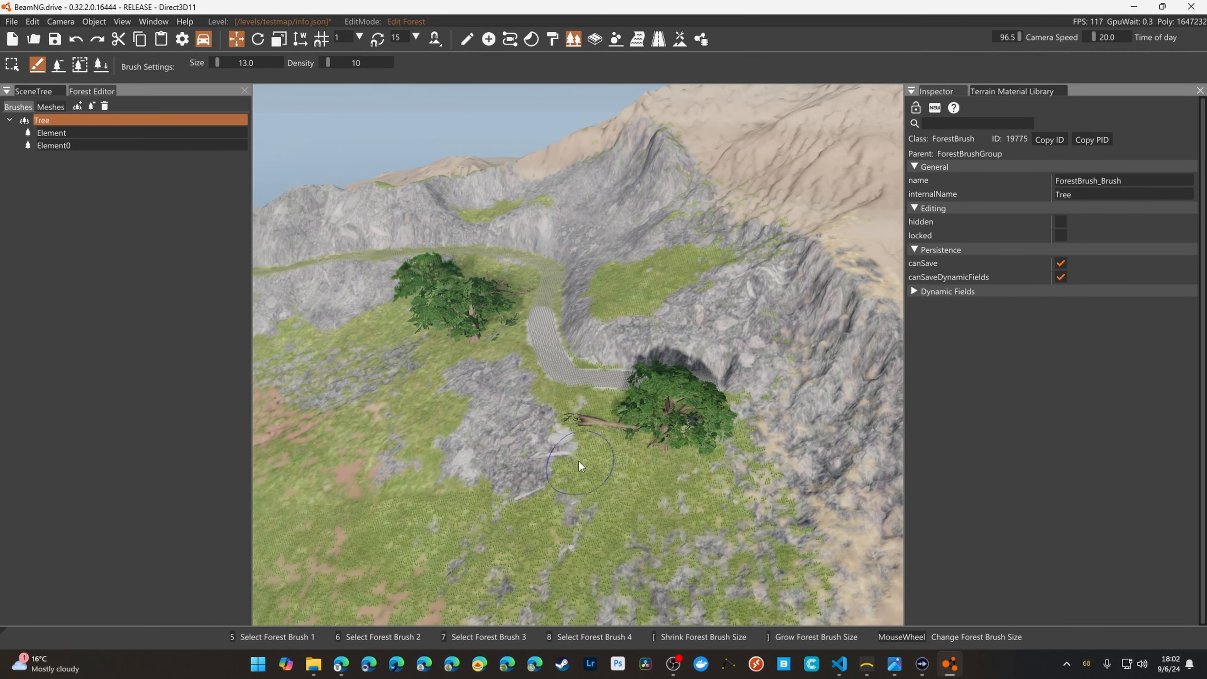
left_click(739, 269)
mouse_move(739, 268)
left_mouse_down()
mouse_move(709, 289)
mouse_move(526, 338)
mouse_move(438, 396)
mouse_move(537, 474)
mouse_move(747, 524)
mouse_move(437, 540)
mouse_move(369, 524)
mouse_move(397, 520)
left_mouse_up()
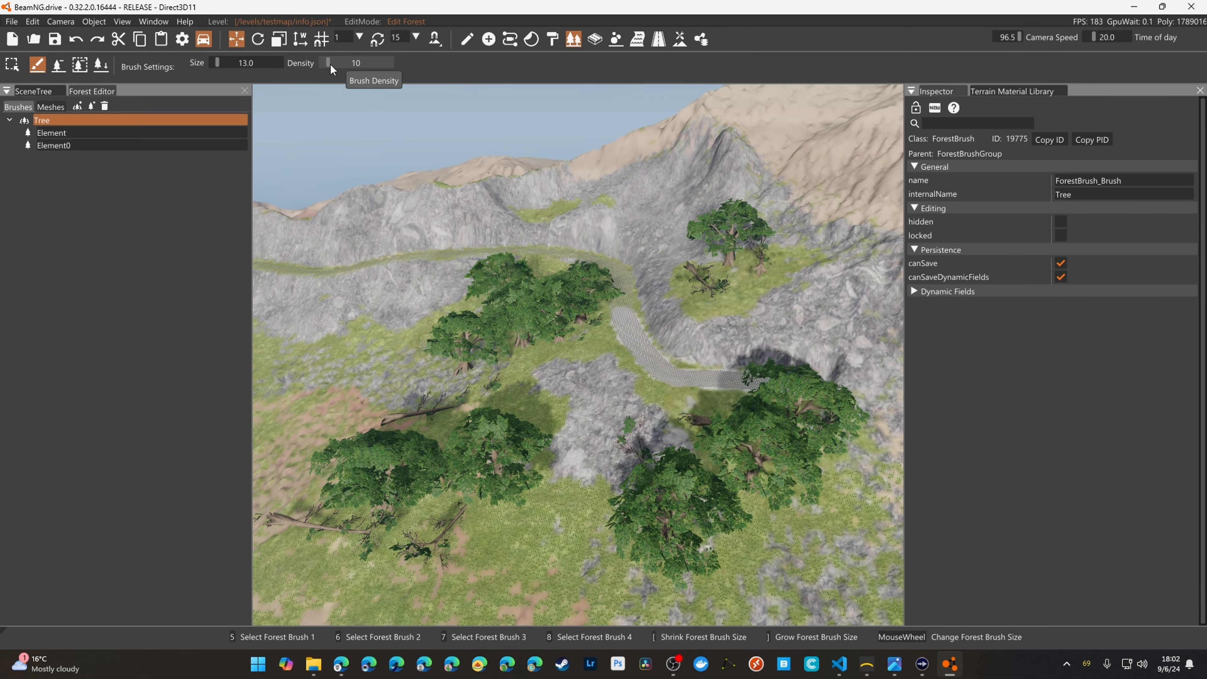
Set the forest brush density to 100 and its size to 55, and paint a wide stroke of trees
left_click_drag(331, 64, 419, 68)
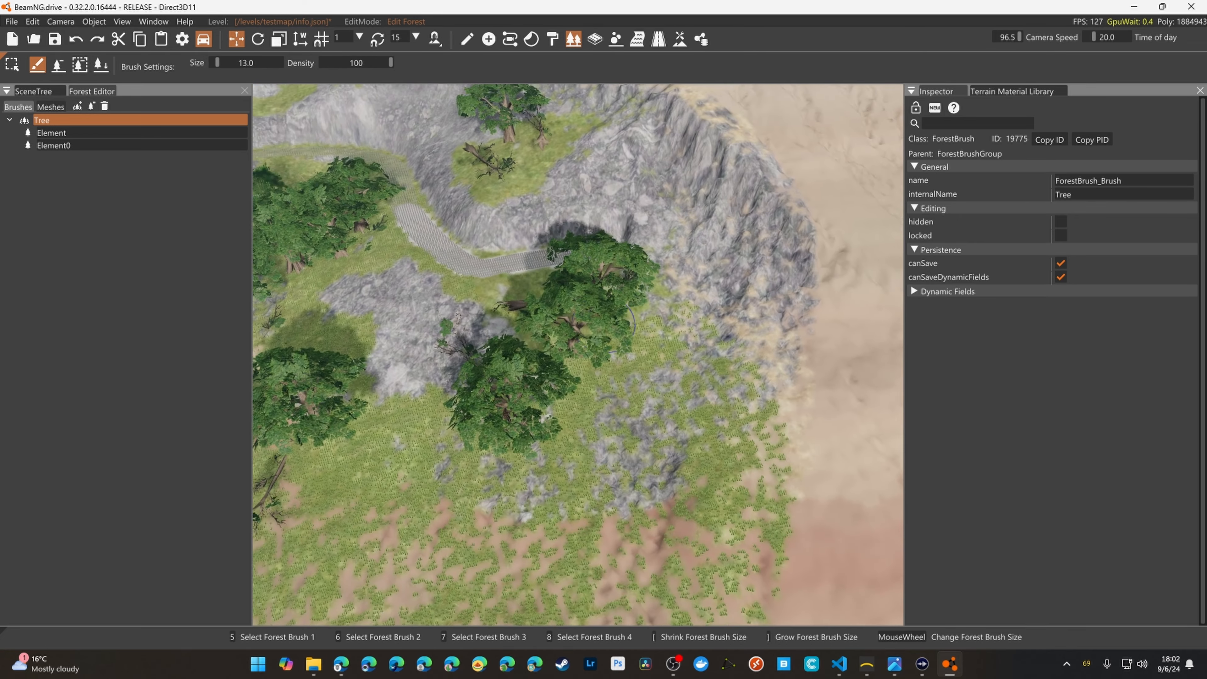
right_click_drag(604, 326, 619, 441)
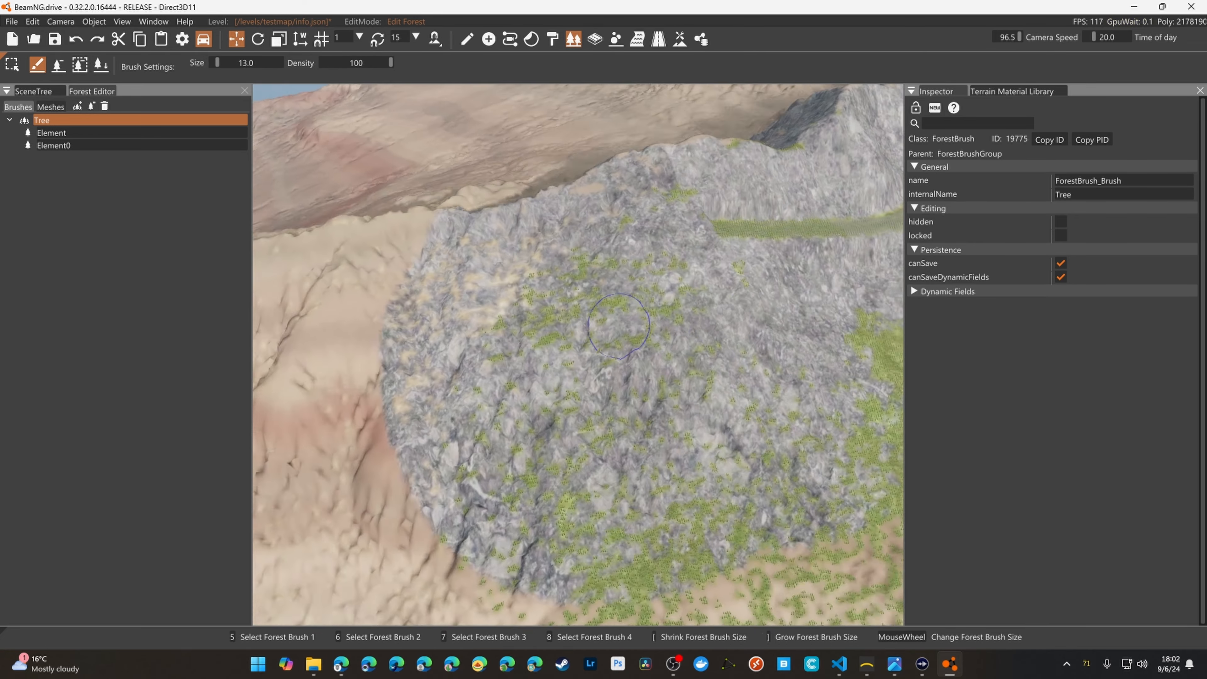
key("s")
scroll(547, 393, "up", 10)
mouse_move(547, 392)
left_mouse_down()
mouse_move(525, 402)
mouse_move(706, 414)
mouse_move(753, 369)
left_mouse_up()
Undo all the painted forest trees until the grassy slope is cleared
right_click_drag(752, 369, 713, 361)
key("w")
mouse_move(604, 338)
right_mouse_down()
mouse_move(633, 404)
mouse_move(585, 309)
mouse_move(594, 333)
mouse_move(570, 347)
mouse_move(585, 375)
mouse_move(578, 355)
mouse_move(578, 373)
mouse_move(575, 361)
mouse_move(642, 325)
mouse_move(635, 316)
mouse_move(665, 321)
mouse_move(684, 385)
mouse_move(662, 311)
right_mouse_up()
key("w")
key("s")
key("s")
key("ctrl+z")
key("w")
key("ctrl+z")
key("ctrl+z")
key("ctrl+z")
right_click_drag(601, 345, 513, 335)
key("w")
key("ctrl+z")
key("ctrl+z")
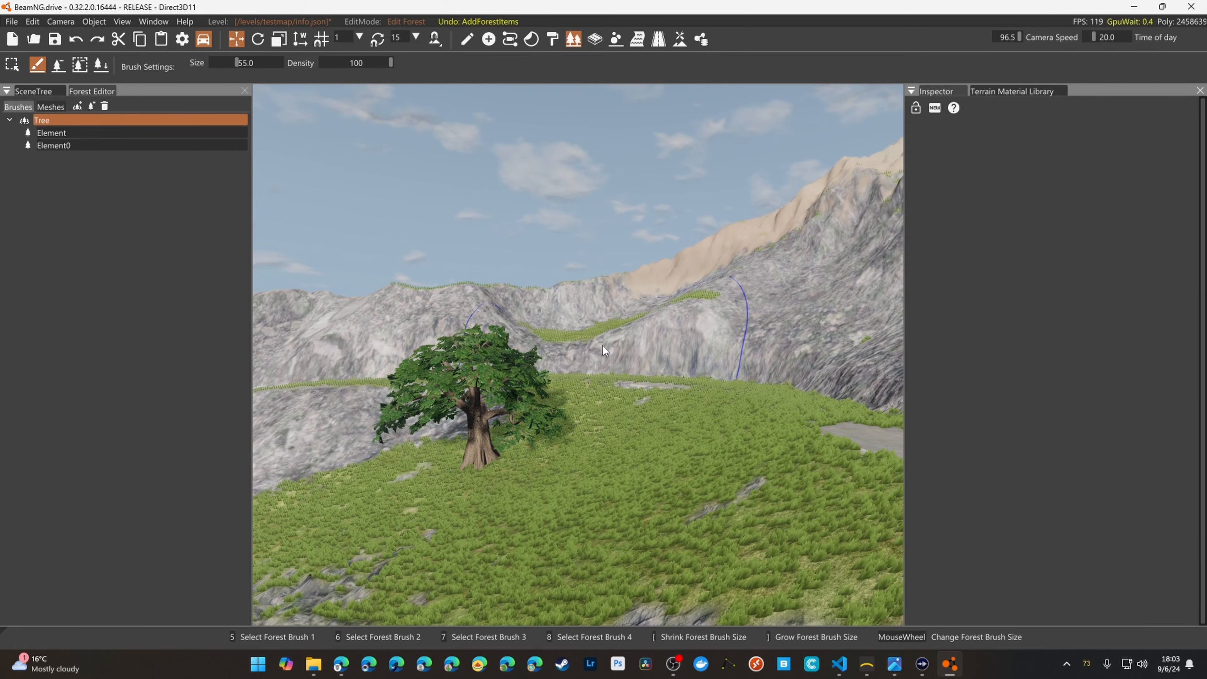
key("ctrl+z")
key("w")
mouse_move(602, 349)
right_mouse_down()
mouse_move(660, 380)
mouse_move(641, 399)
mouse_move(603, 366)
right_mouse_up()
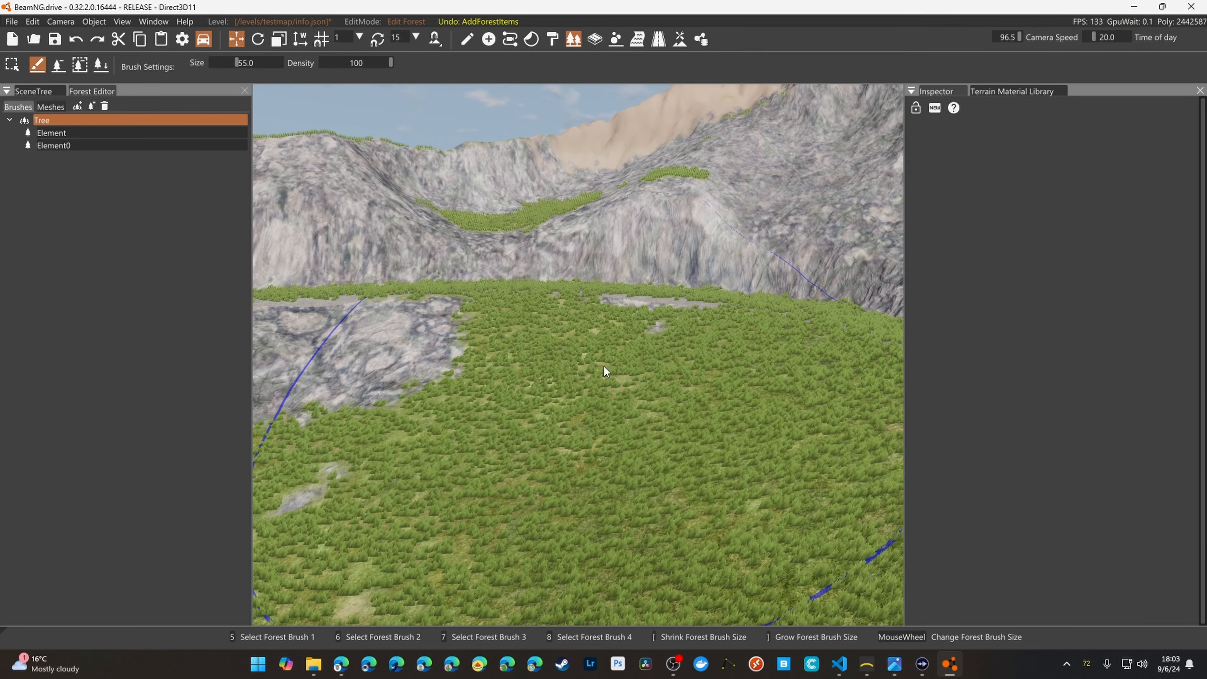
Duplicate the GroundCover_1 object in the scene and rename the copy Small Bush
left_click(39, 118)
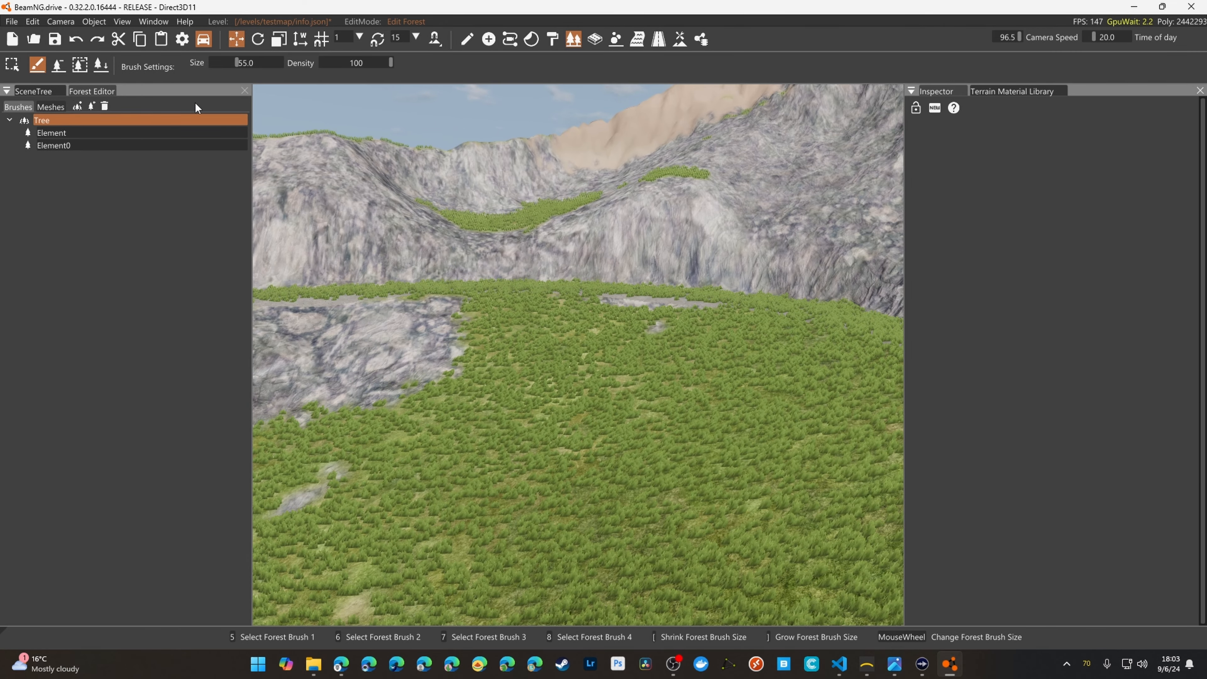
left_click(31, 92)
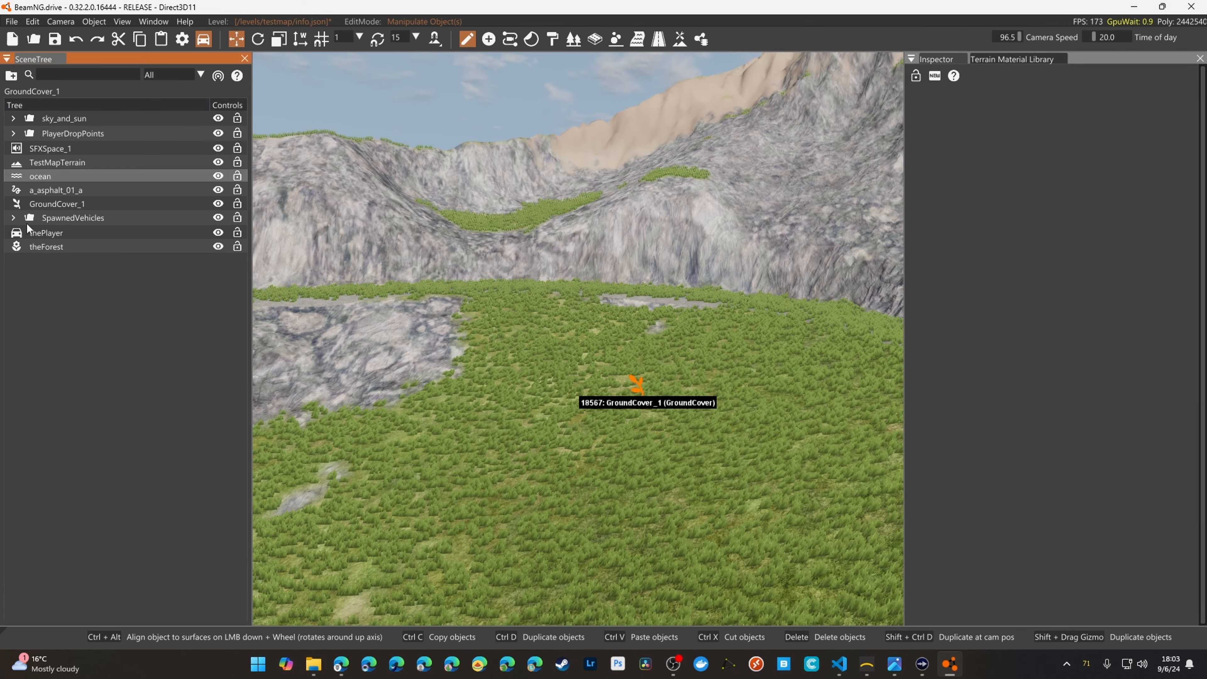
left_click(82, 204)
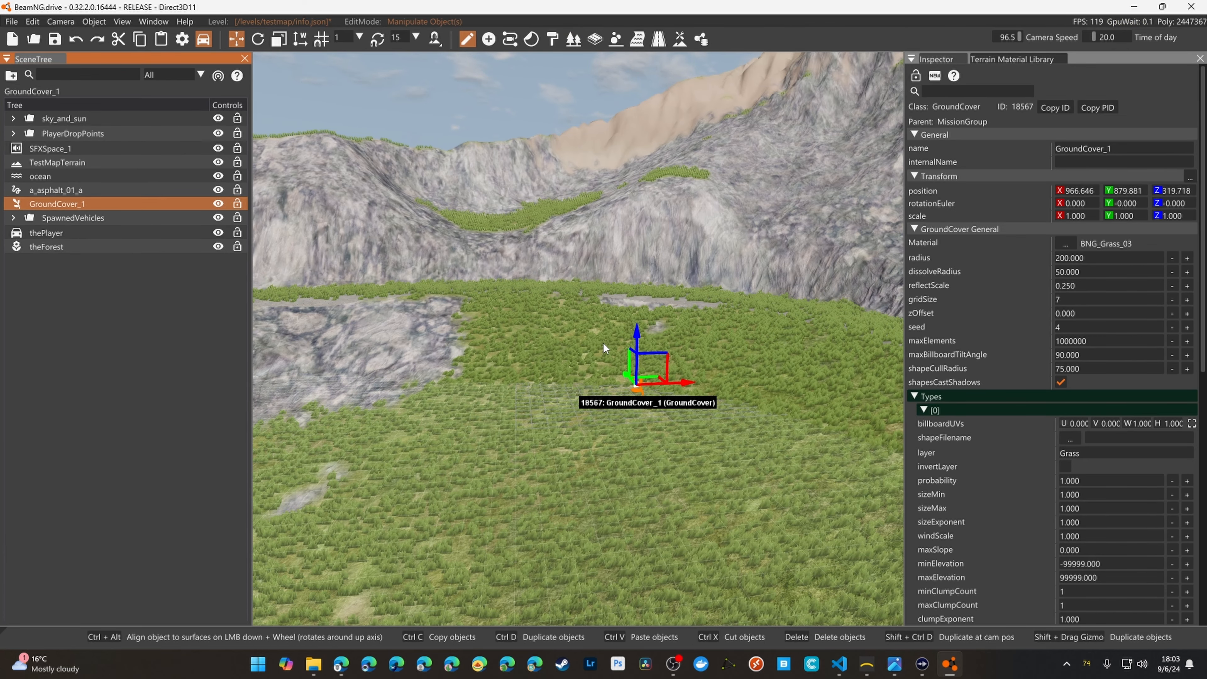
key("ctrl+d")
double_click(71, 262)
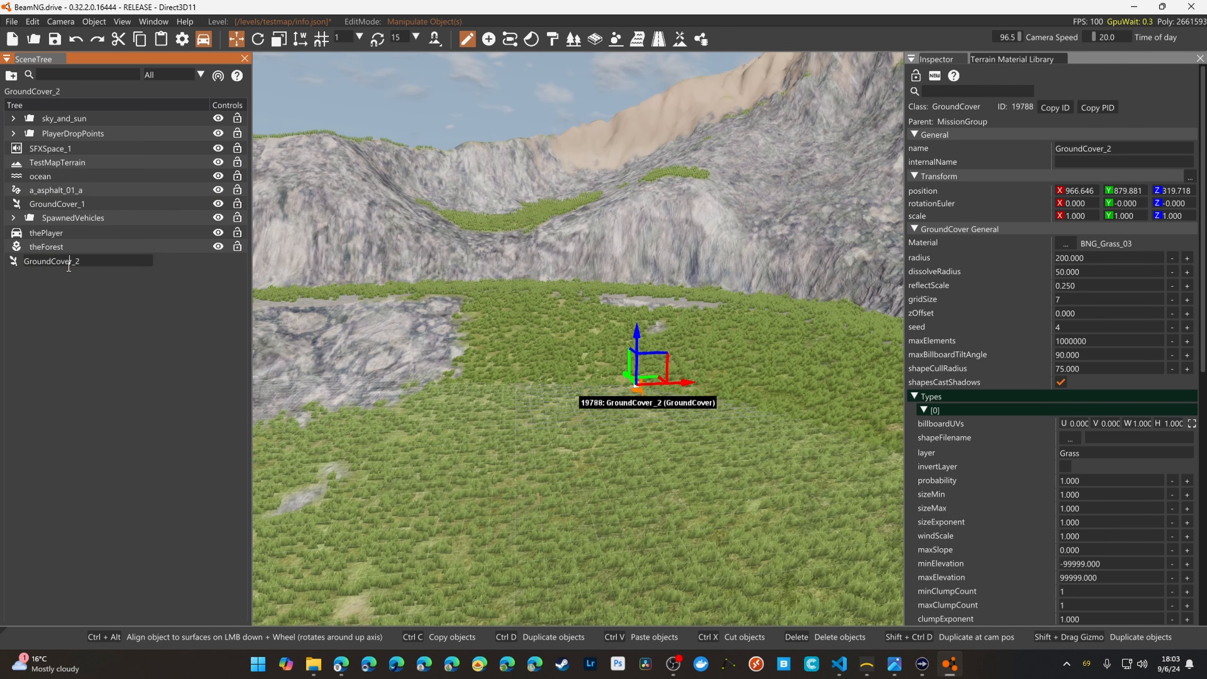
type("Bu")
key("Caps_Lock")
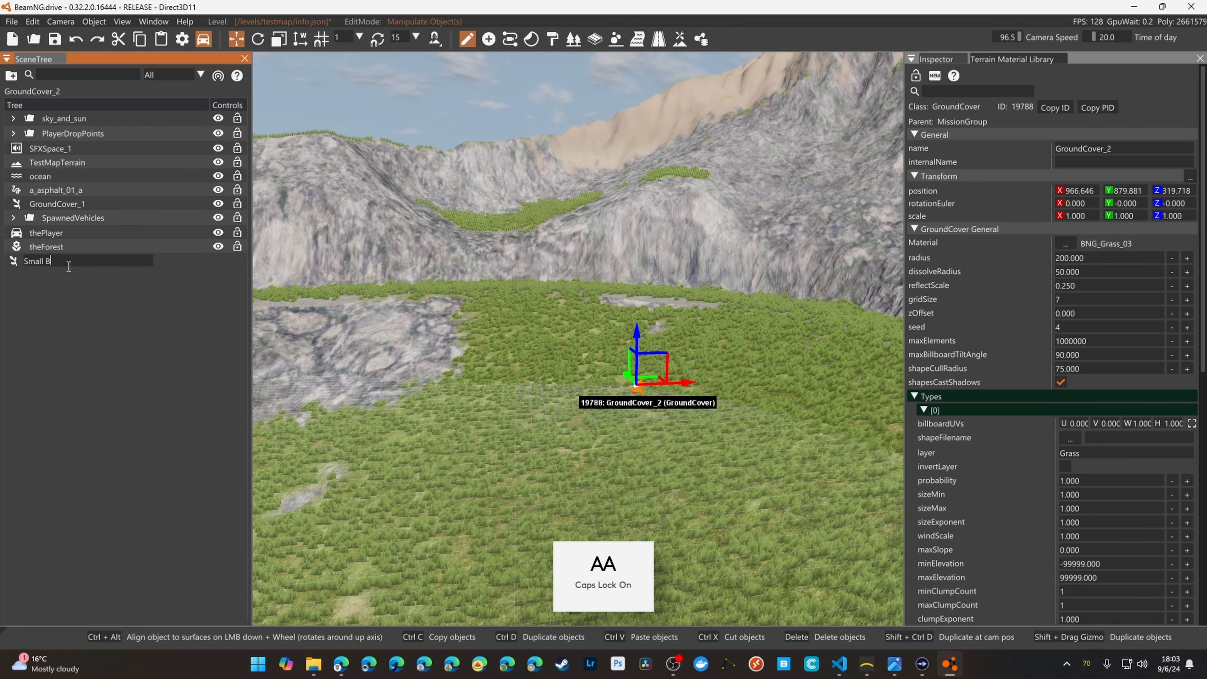
key("Return")
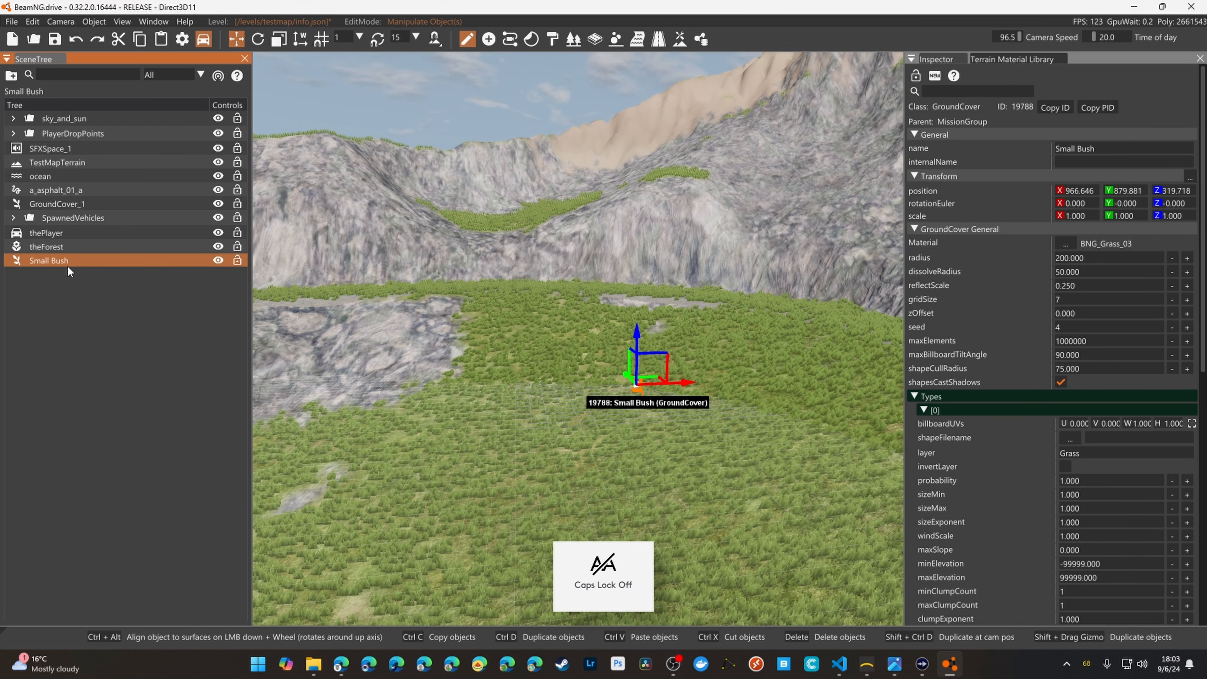
Rename the original GroundCover_1 object to Grass
double_click(68, 205)
double_click(68, 205)
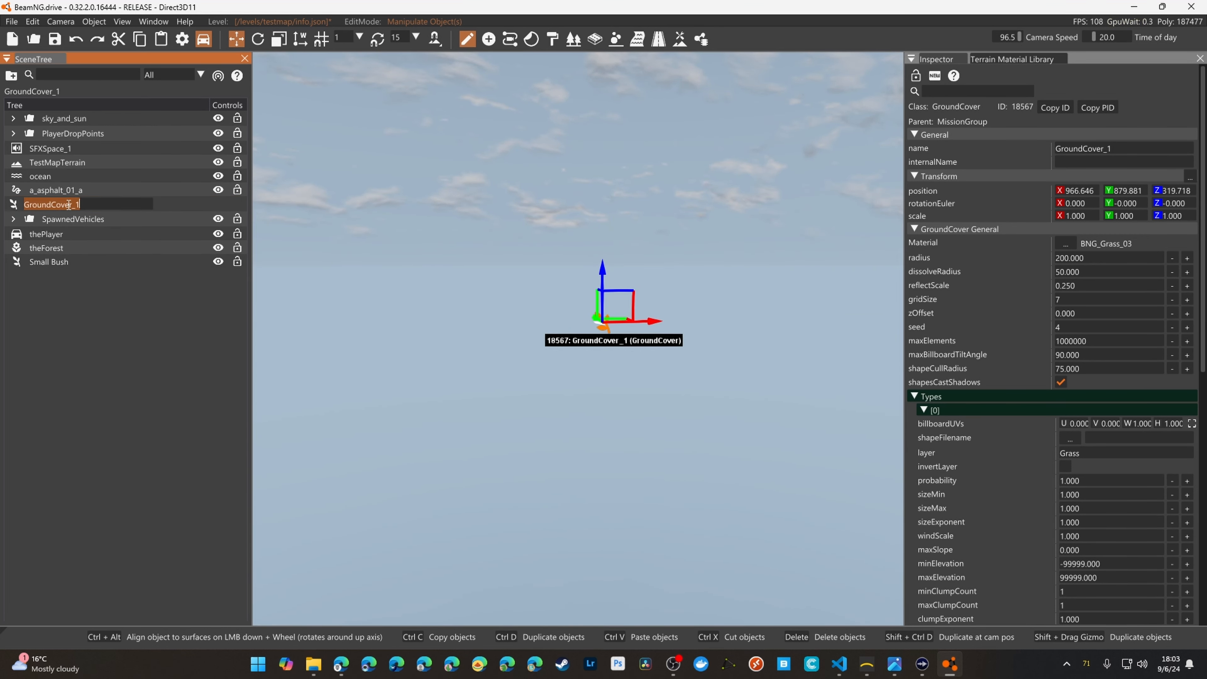
key("Caps_Lock")
type("Grass")
key("Return")
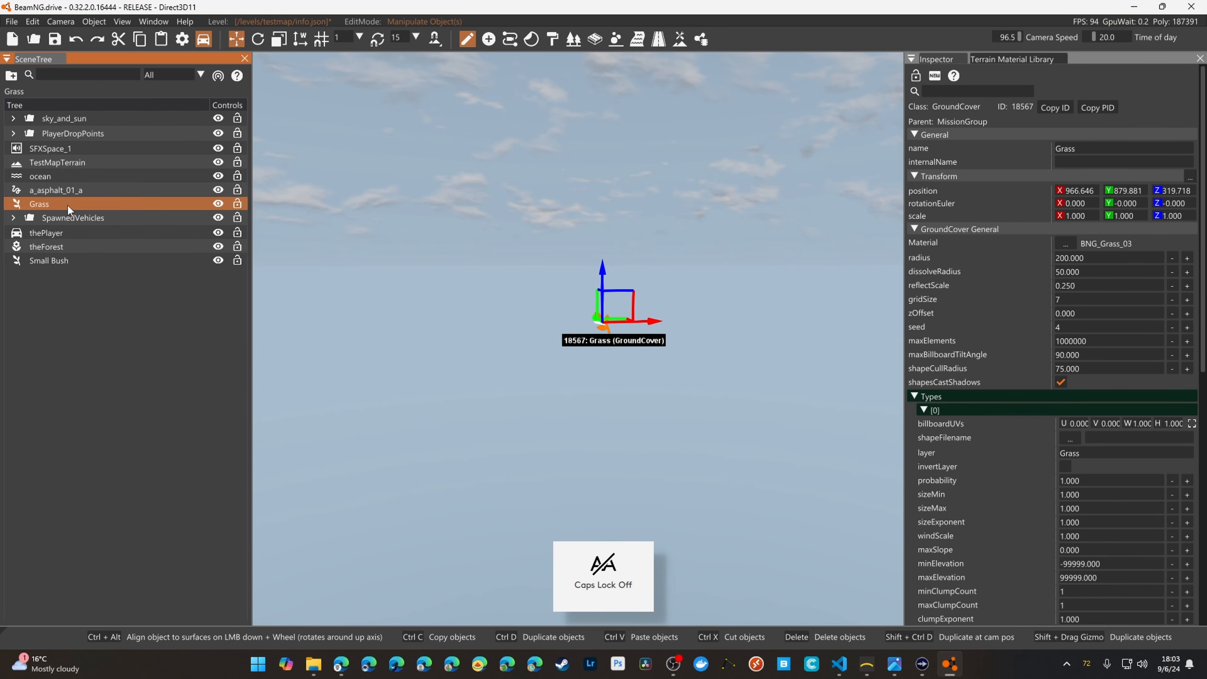
Set the Small Bush ground cover's material to Empty and its shape file to tro_bush_small.dae from the bush_tropical_1 folder
left_click(88, 177)
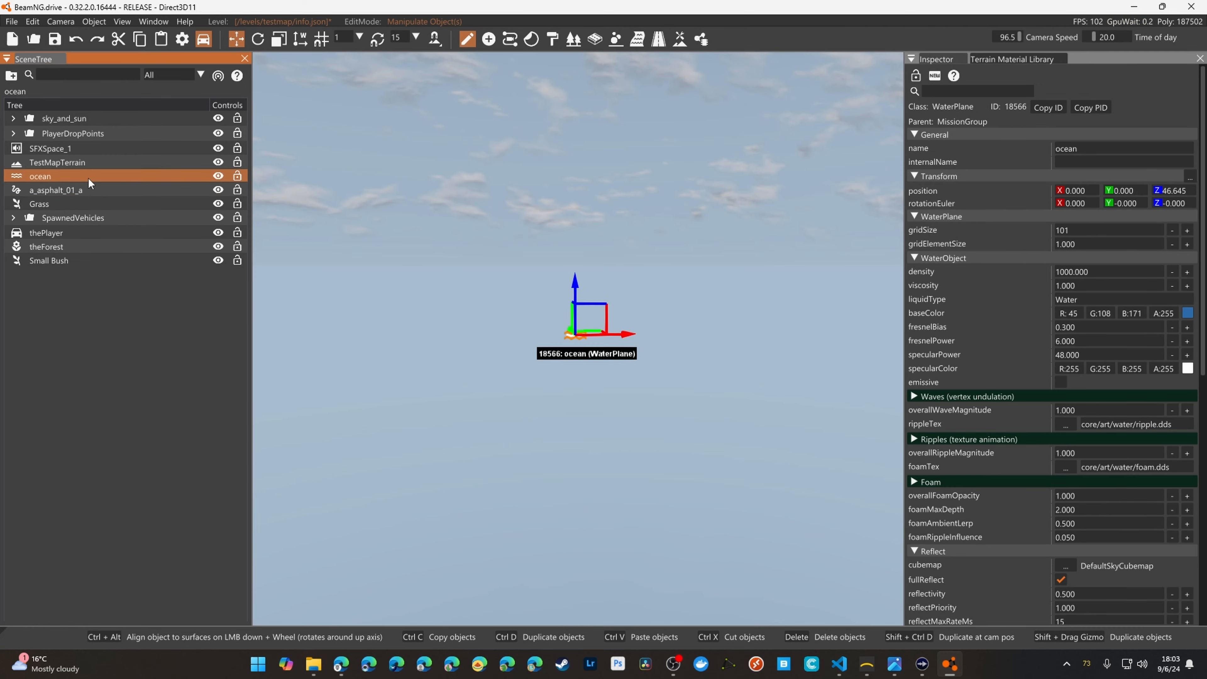
left_click(97, 162)
double_click(97, 163)
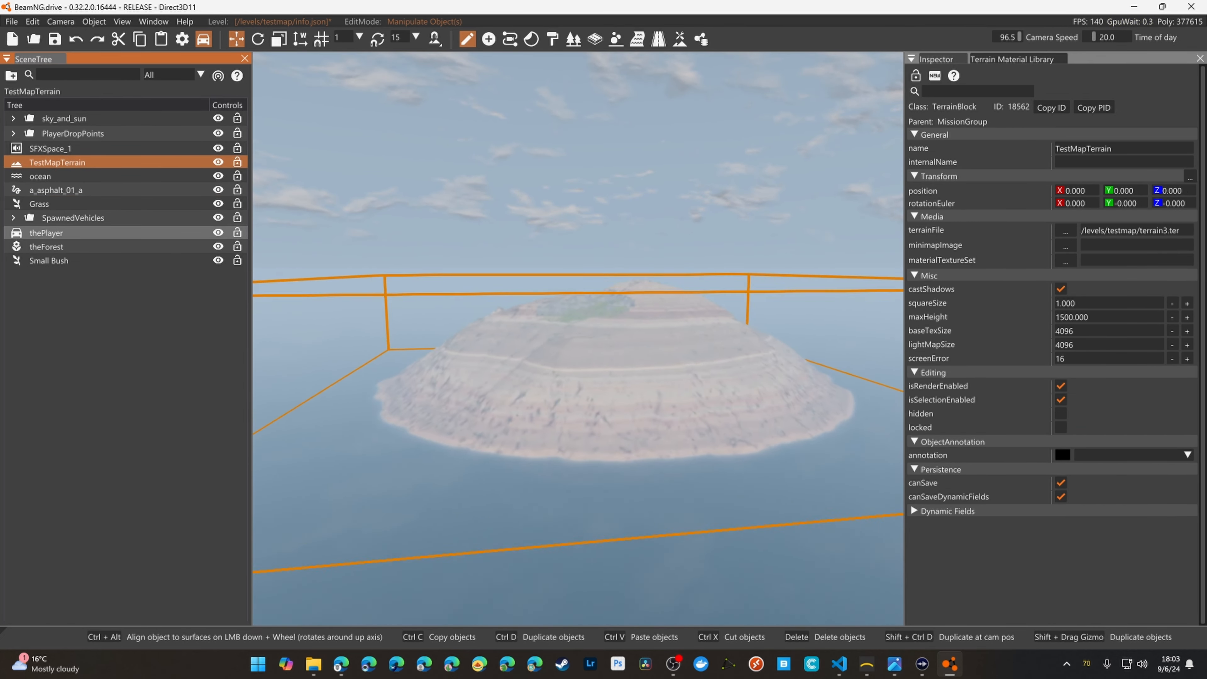
left_click(47, 260)
key("w")
right_click_drag(430, 331, 716, 318)
key("w")
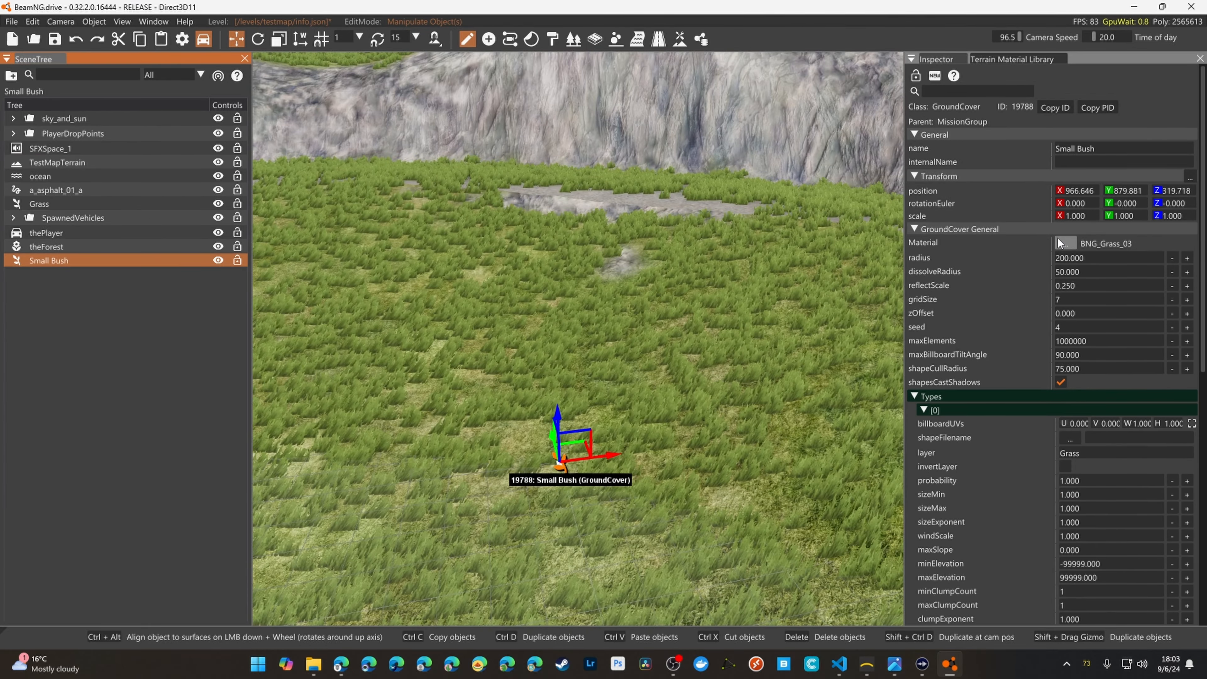
left_click(1060, 243)
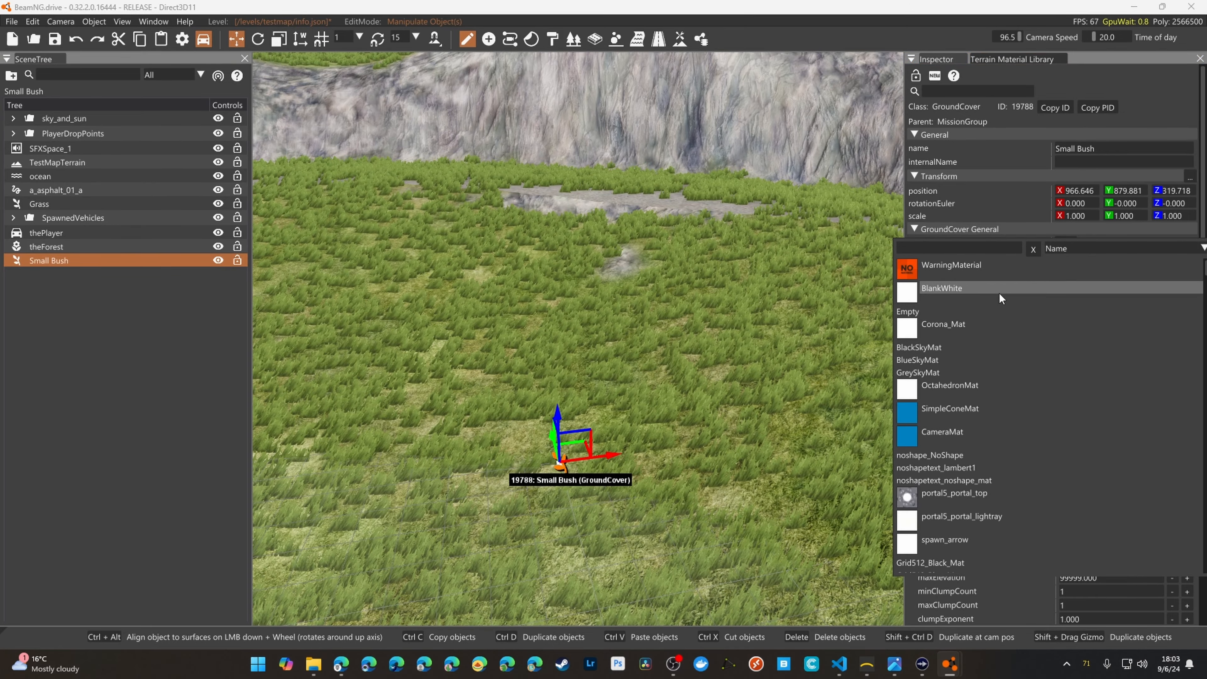
left_click(967, 310)
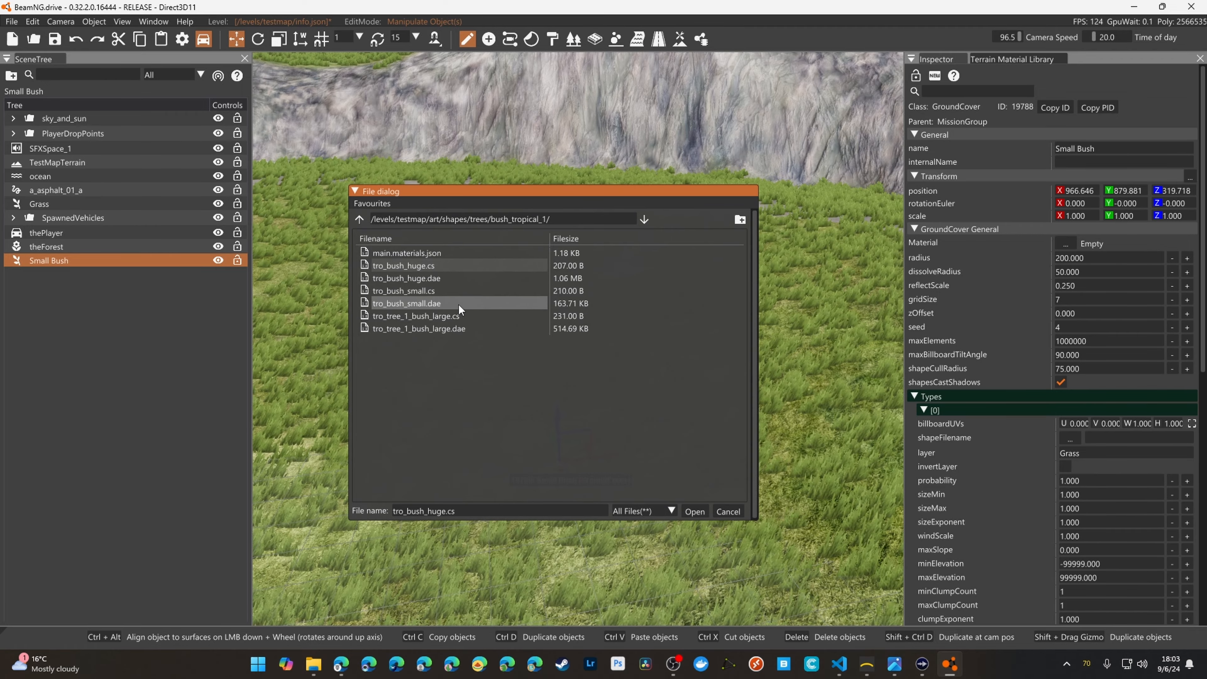
left_click(694, 511)
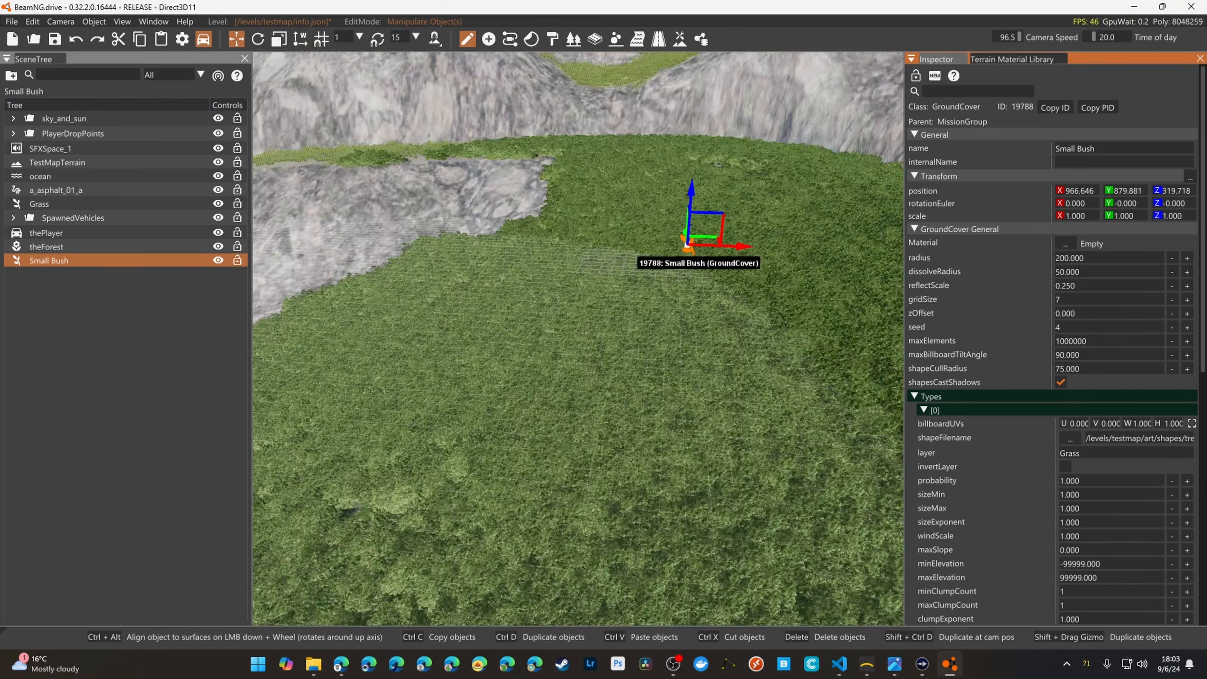
Limit the Small Bush ground cover to a maxElements of 1000 and set its seed to 46
right_click_drag(578, 338, 709, 360)
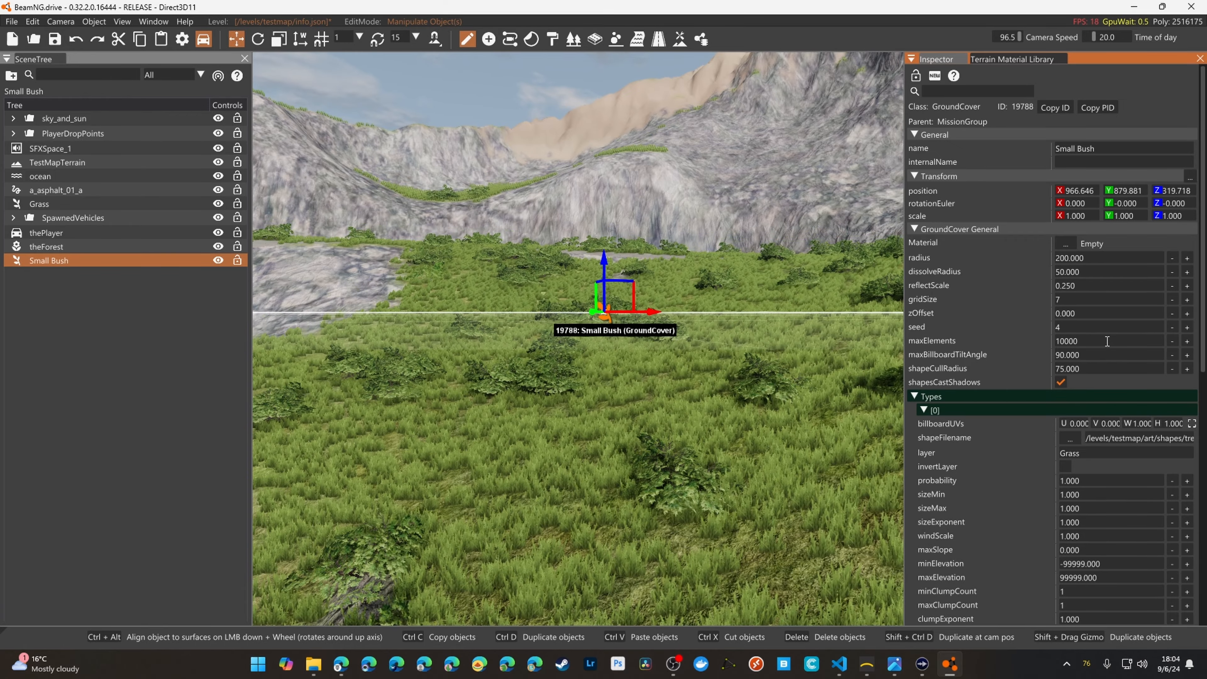
right_click_drag(662, 356, 712, 352)
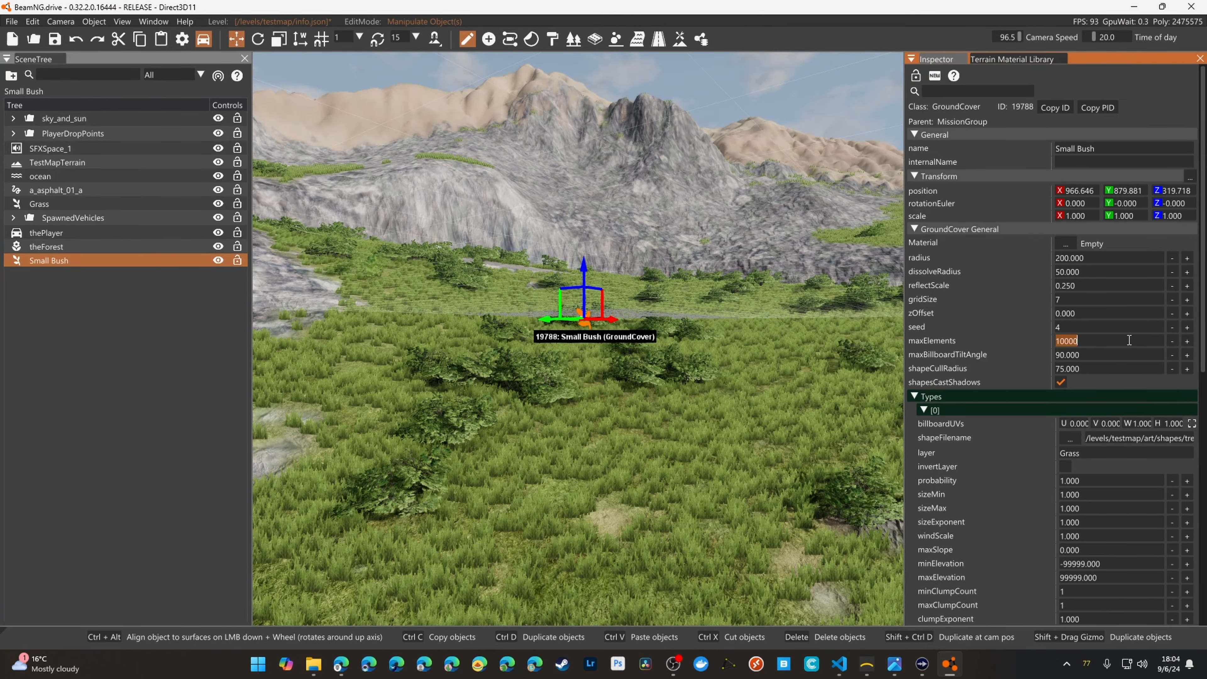
mouse_move(591, 371)
right_mouse_down()
mouse_move(536, 400)
mouse_move(693, 368)
mouse_move(665, 373)
mouse_move(590, 347)
right_mouse_up()
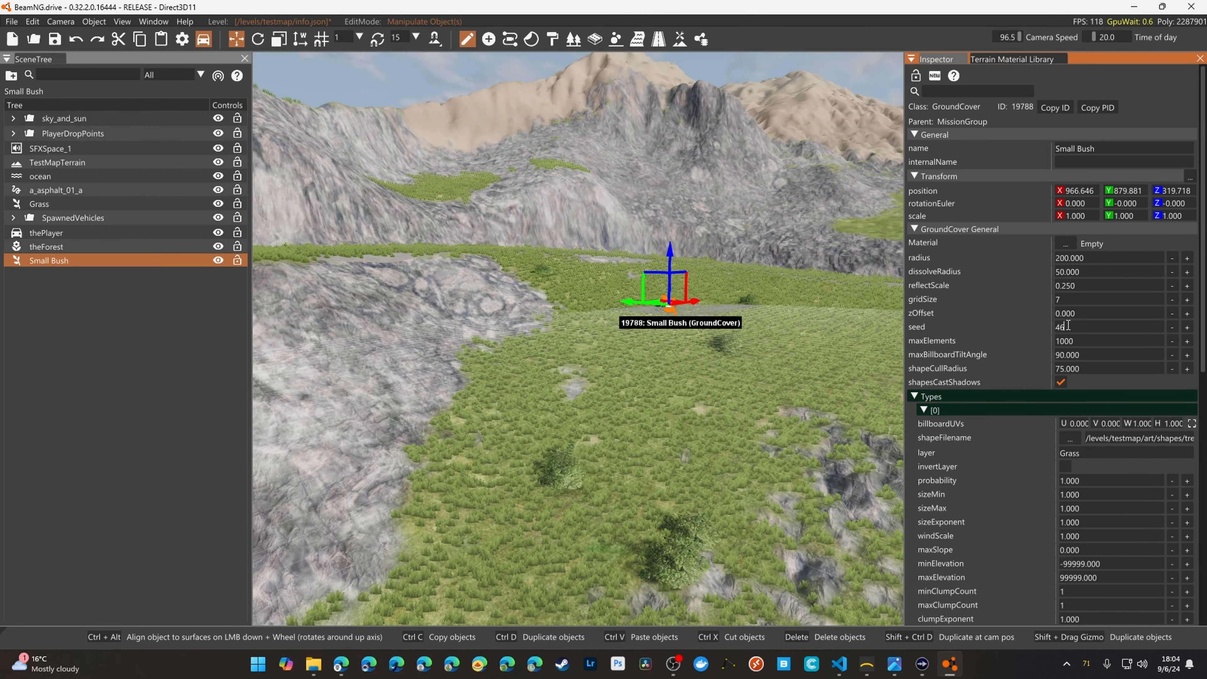
key("Return")
right_click_drag(713, 362, 762, 352)
key("d")
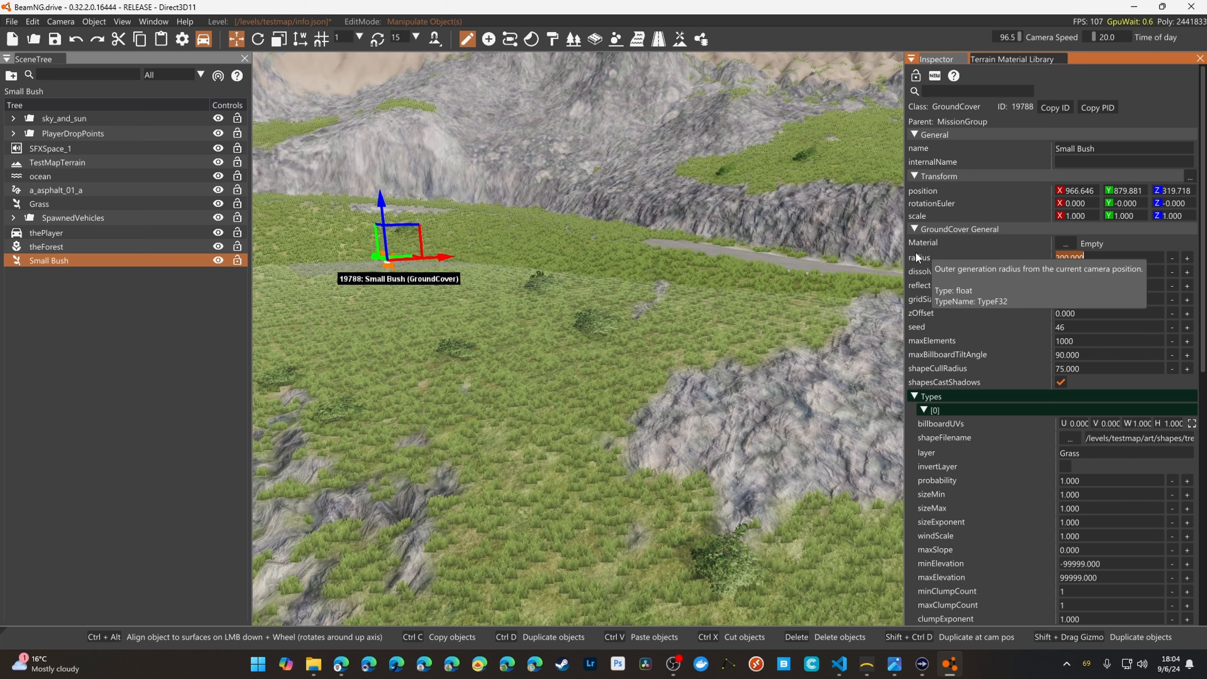
Paint the Grass terrain material onto the bare sandy slope with a terrain brush of size 18
right_click_drag(749, 244, 712, 195)
key("s")
key("w")
key("w")
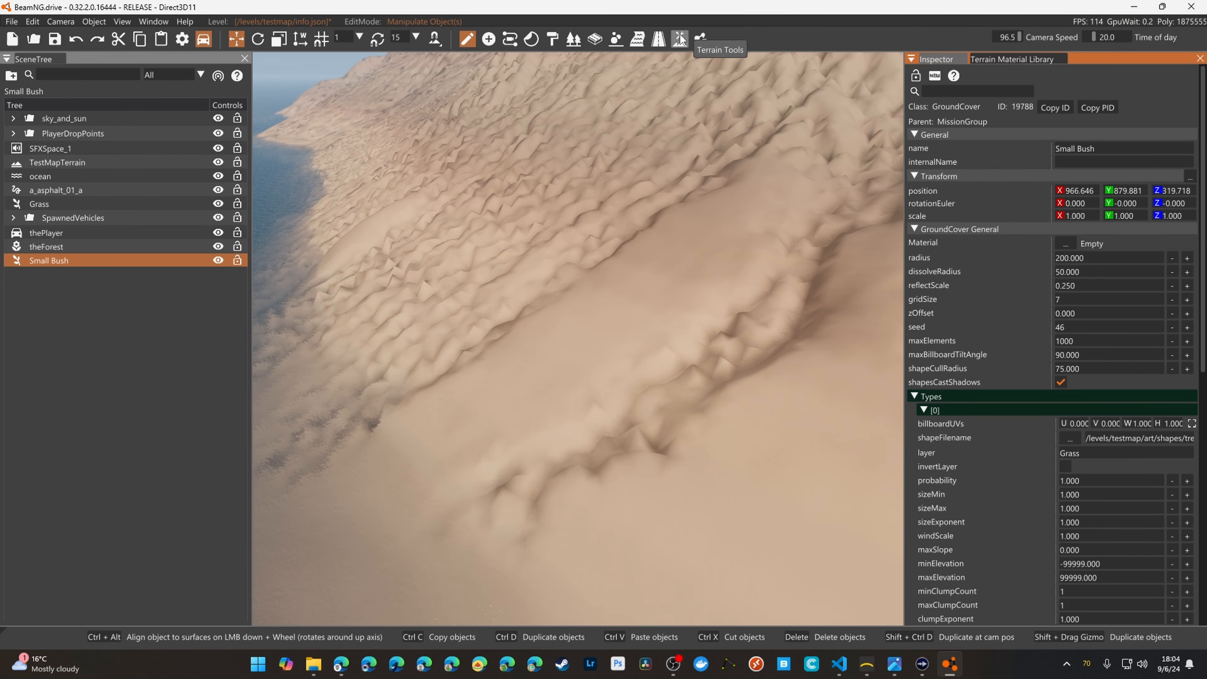
left_click(680, 38)
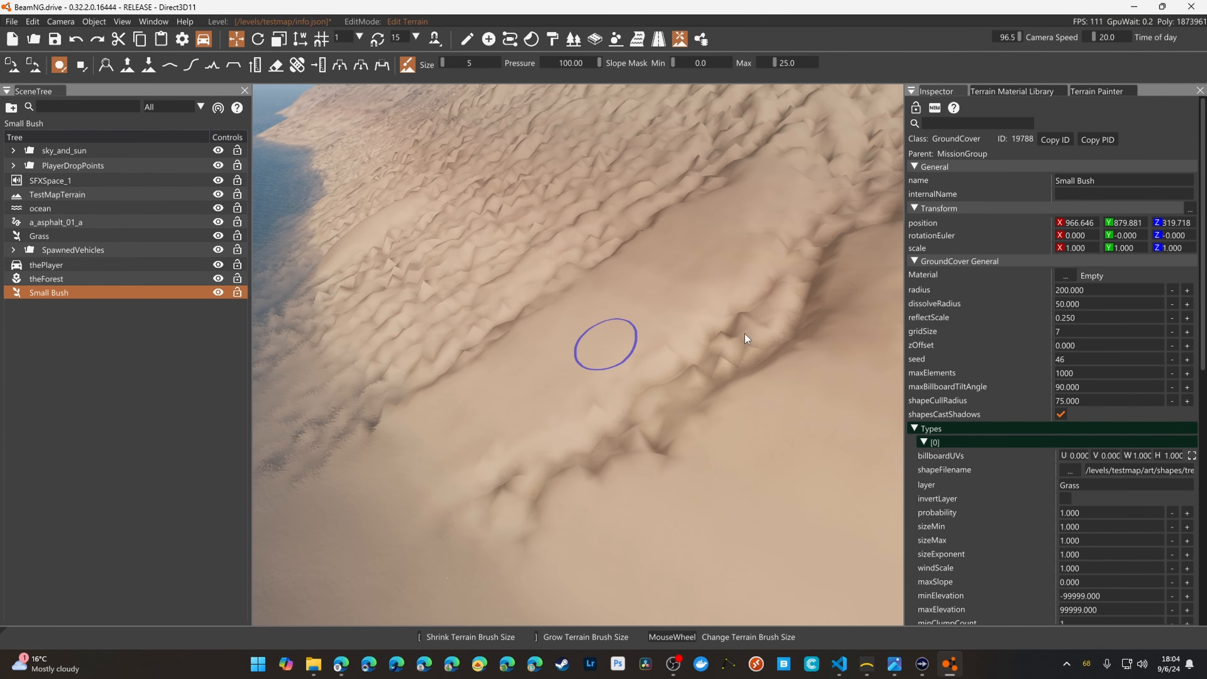
left_click(1044, 89)
left_click(1111, 91)
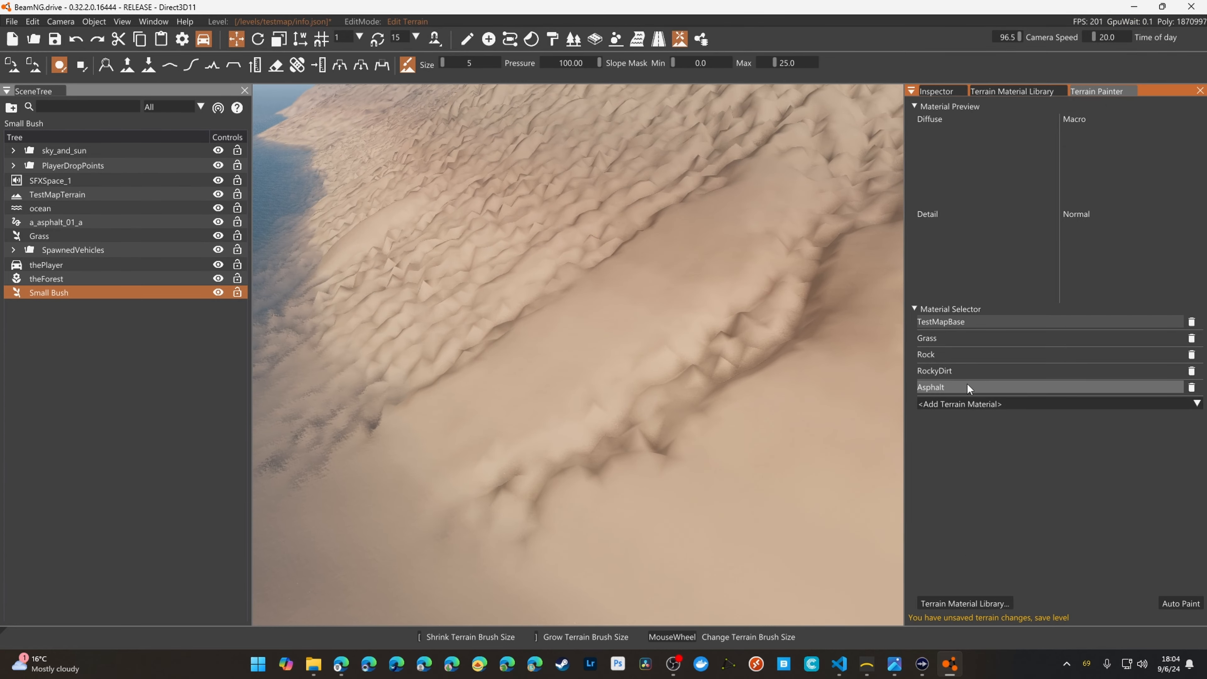
left_click(990, 341)
scroll(596, 360, "up", 13)
mouse_move(597, 359)
left_mouse_down()
mouse_move(568, 342)
mouse_move(672, 490)
mouse_move(666, 454)
left_mouse_up()
Examine how grass and small bushes are distributed across the painted hillside beside the rocks
mouse_move(685, 237)
right_mouse_down()
mouse_move(679, 274)
mouse_move(555, 323)
mouse_move(504, 252)
right_mouse_up()
key("d")
key("w")
key("s")
right_click_drag(836, 428, 846, 371)
key("w")
mouse_move(700, 231)
right_mouse_down()
mouse_move(689, 190)
mouse_move(700, 232)
right_mouse_up()
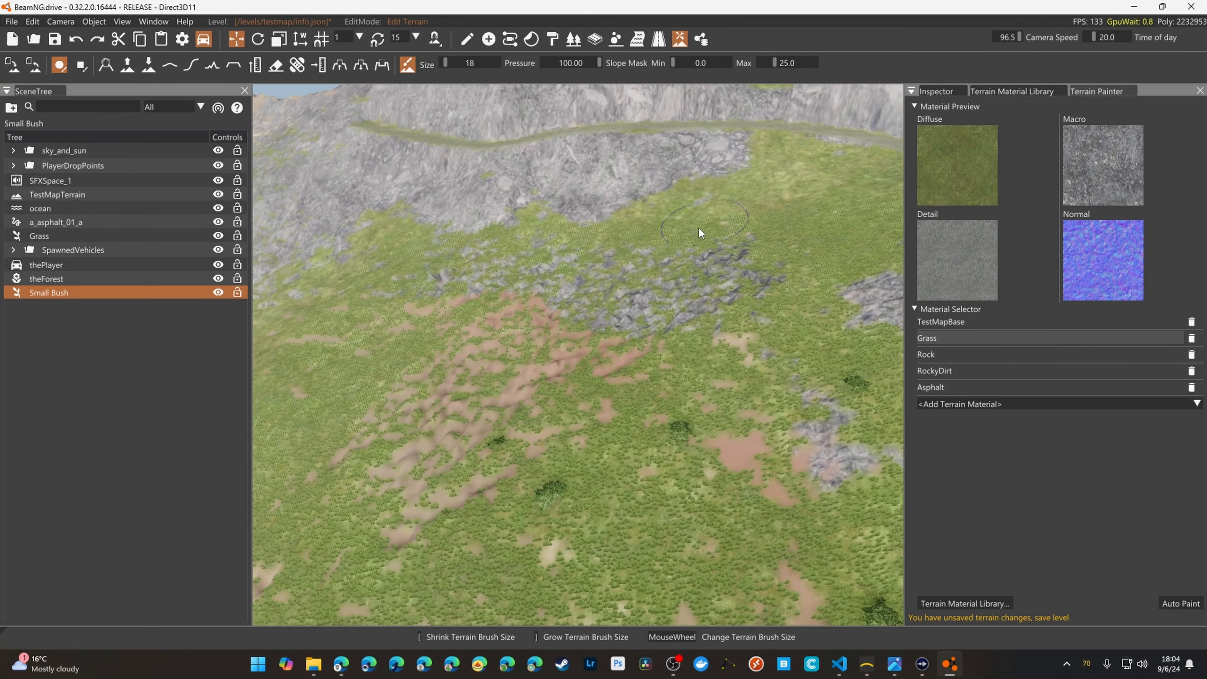
Focus the view on the Grass ground cover object and examine the surrounding grass, rock and road from a distance
left_click(56, 293)
left_click(46, 206)
double_click(45, 206)
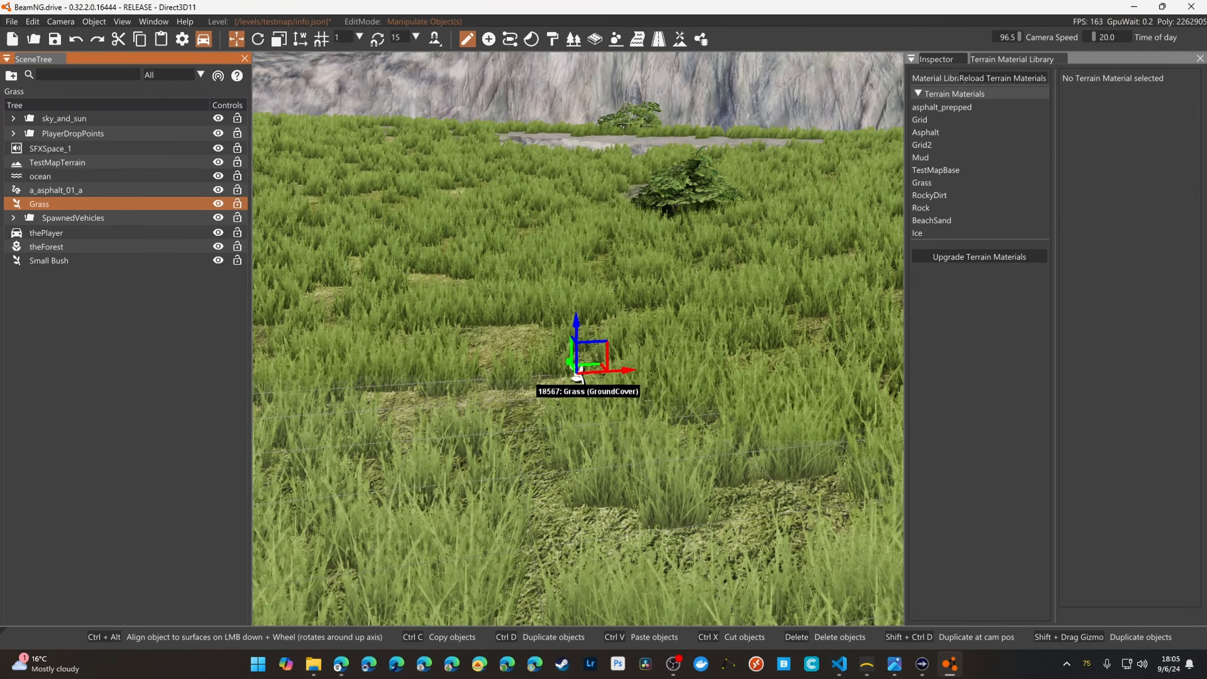
key("s")
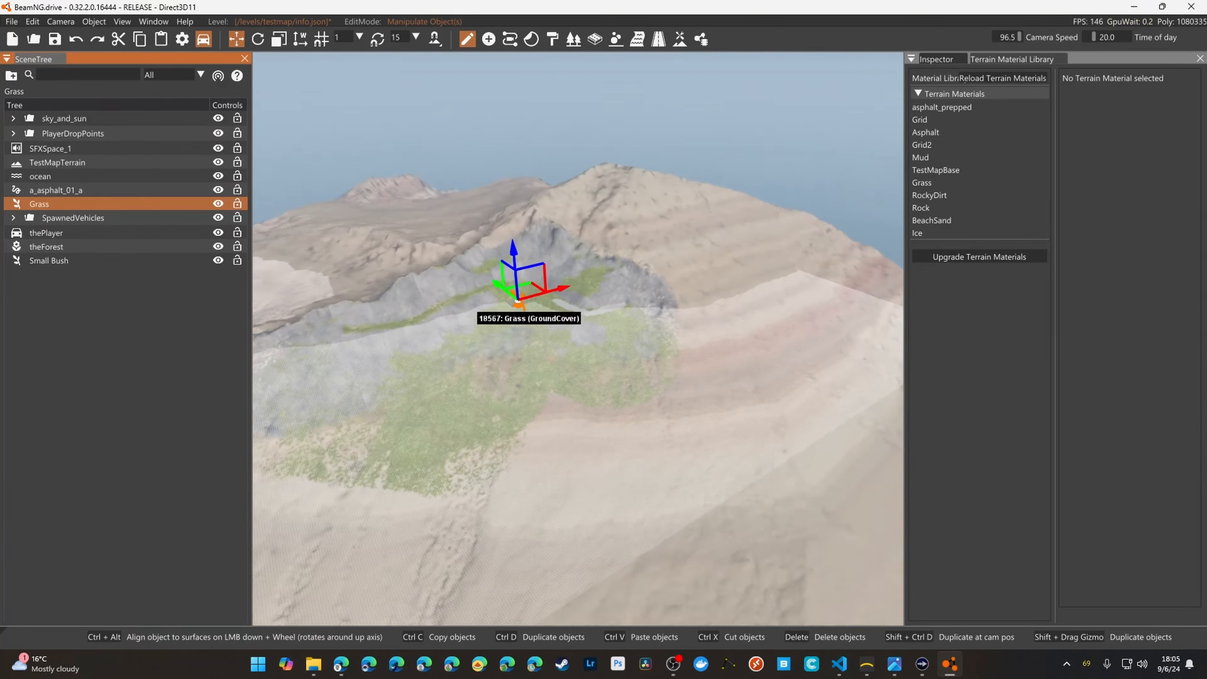
key("w")
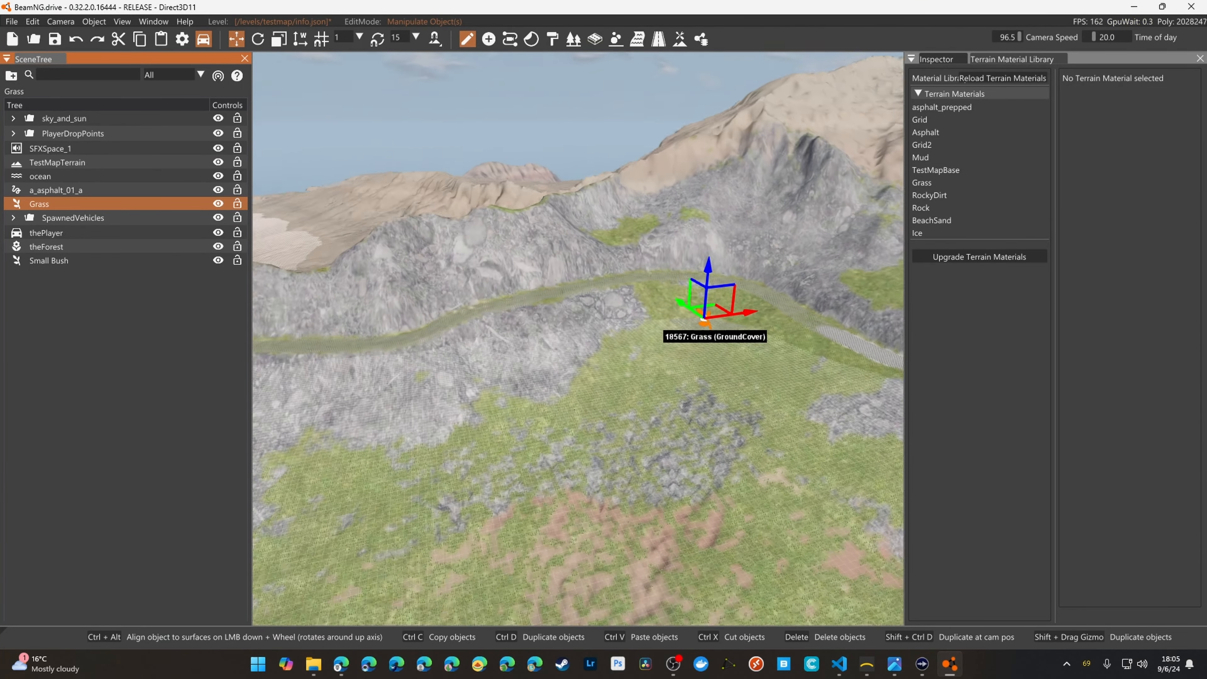
key("s")
right_click_drag(621, 236, 676, 245)
key("s")
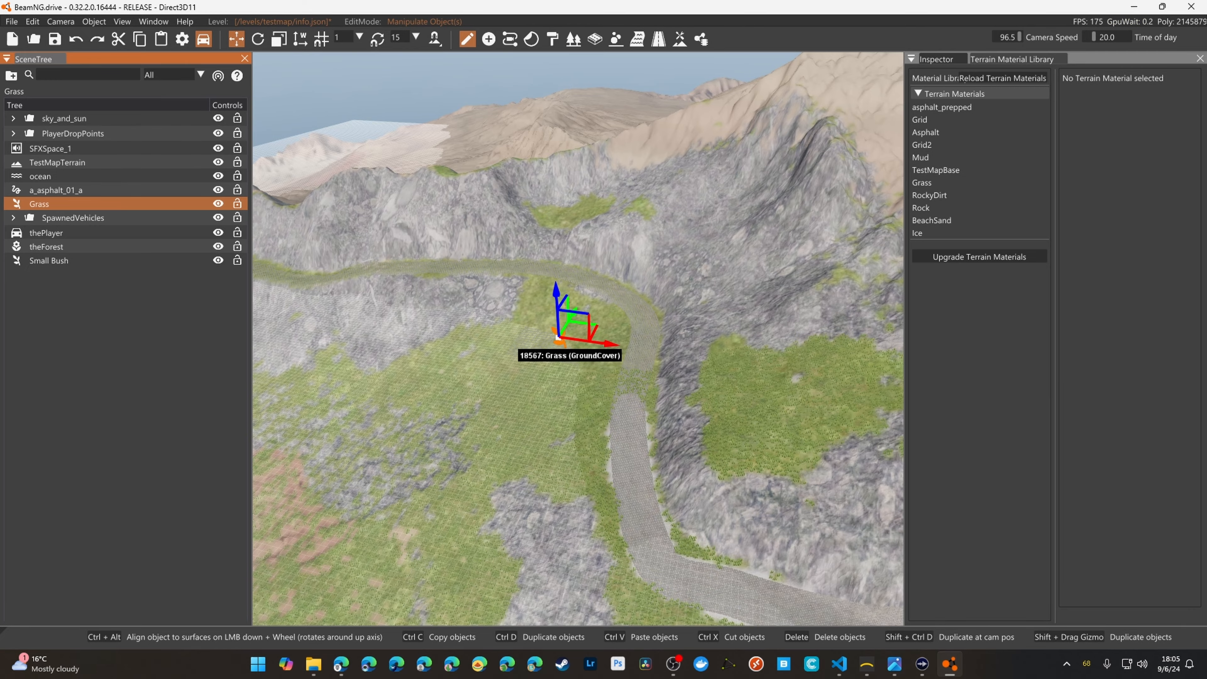
key("s")
mouse_move(677, 278)
right_mouse_down()
mouse_move(722, 248)
mouse_move(765, 266)
mouse_move(671, 289)
right_mouse_up()
key("a")
key("w")
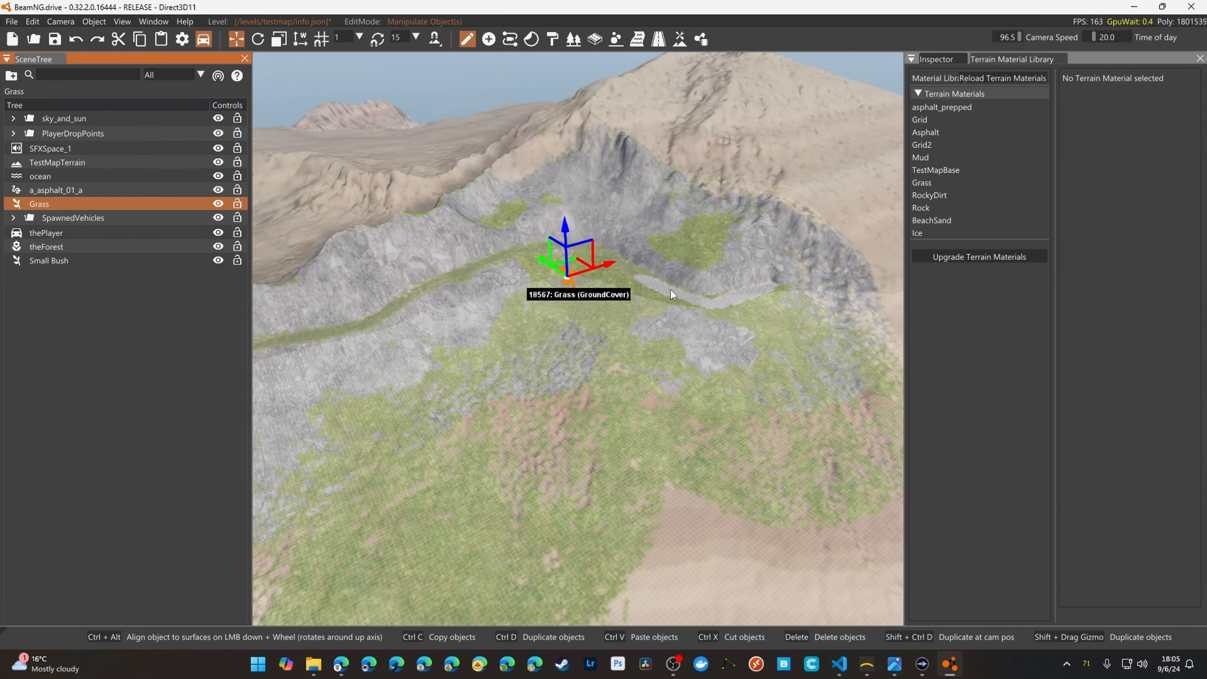